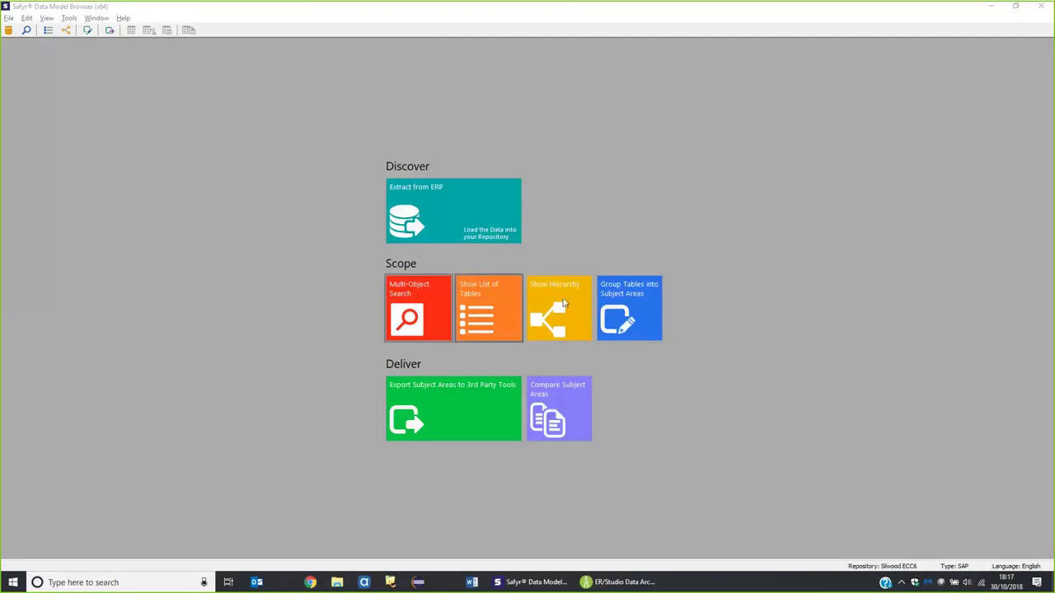
Show the list of tables and filter it by the short description "*customer master*".
click(500, 309)
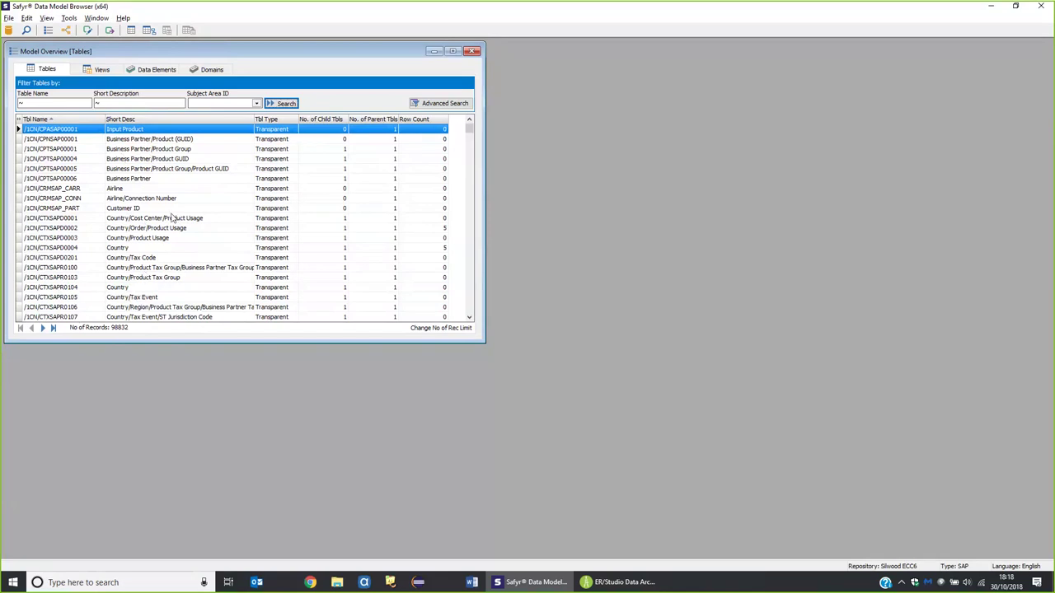
click(127, 104)
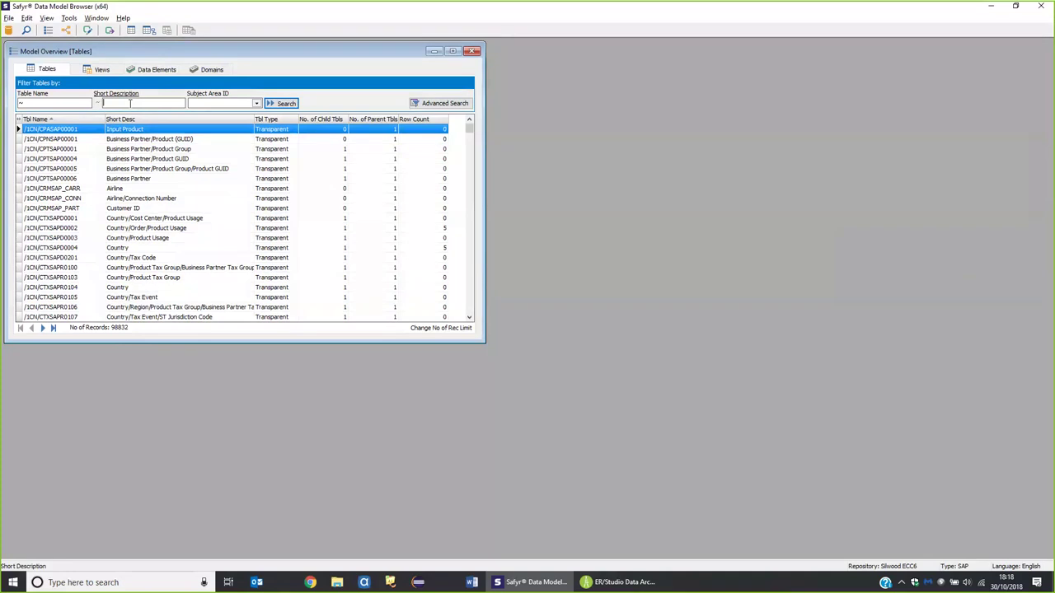
text(*customer master*)
click(283, 104)
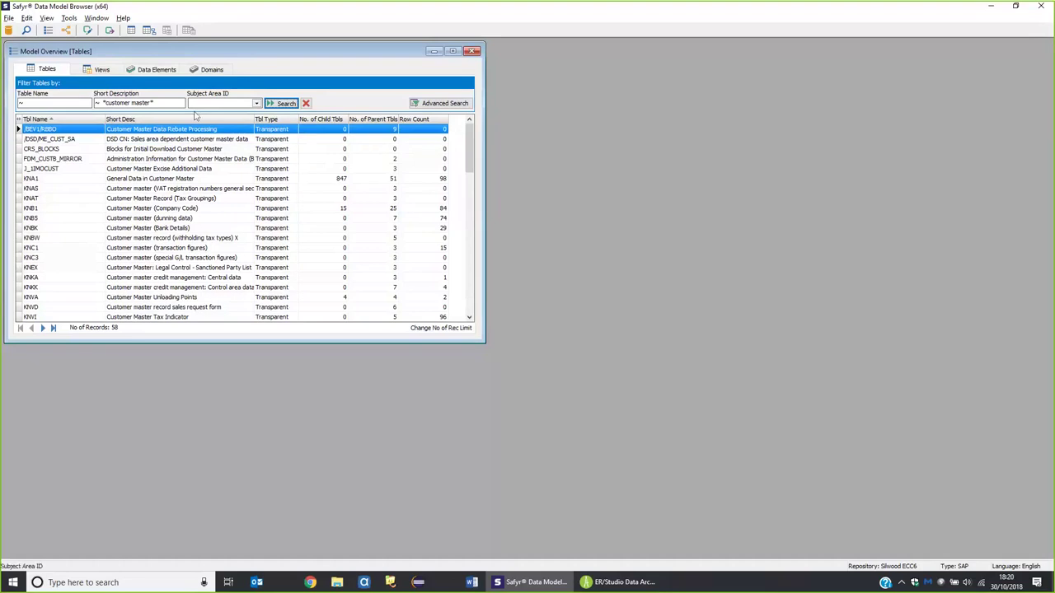
Sort the filtered tables by number of child tables in descending order.
click(327, 123)
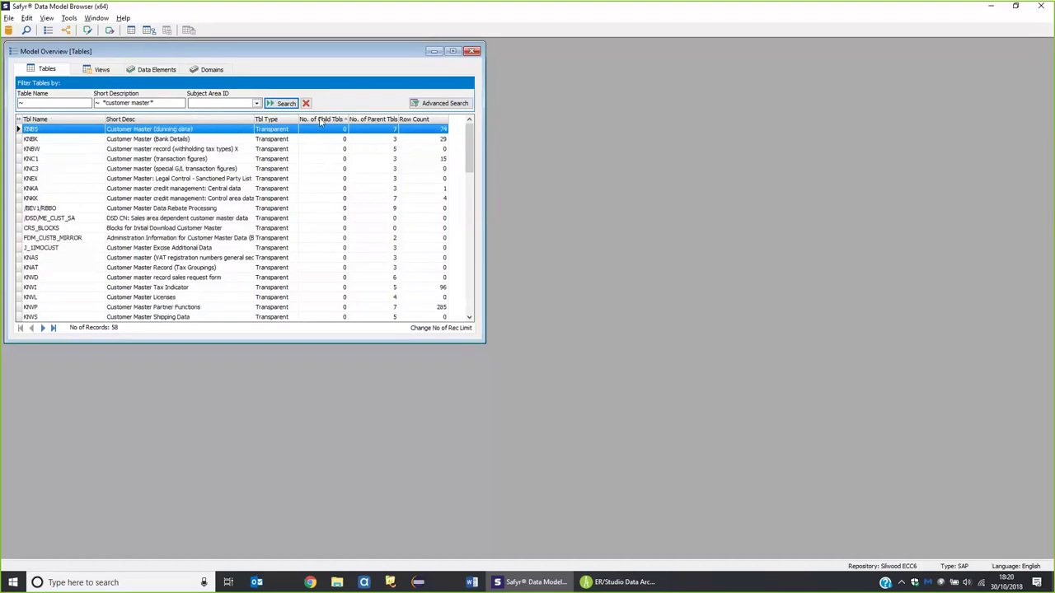
click(320, 122)
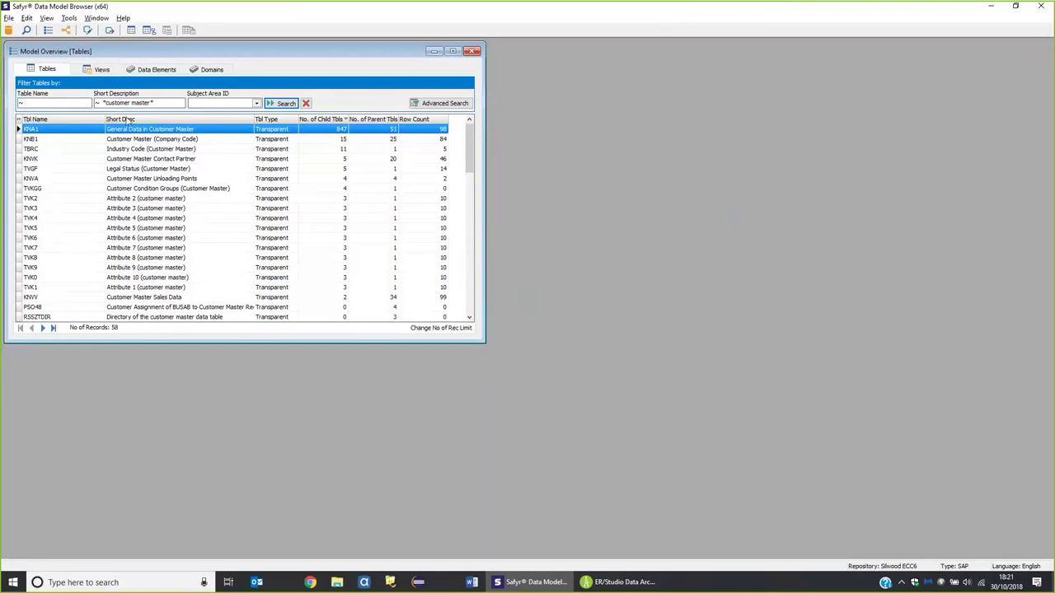
click(192, 190)
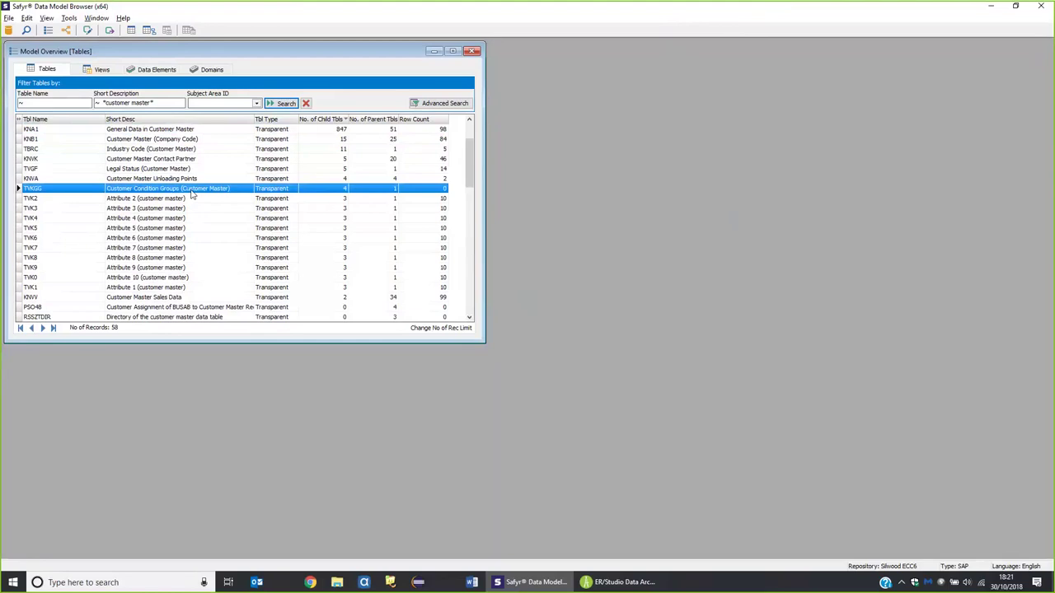
key(Up)
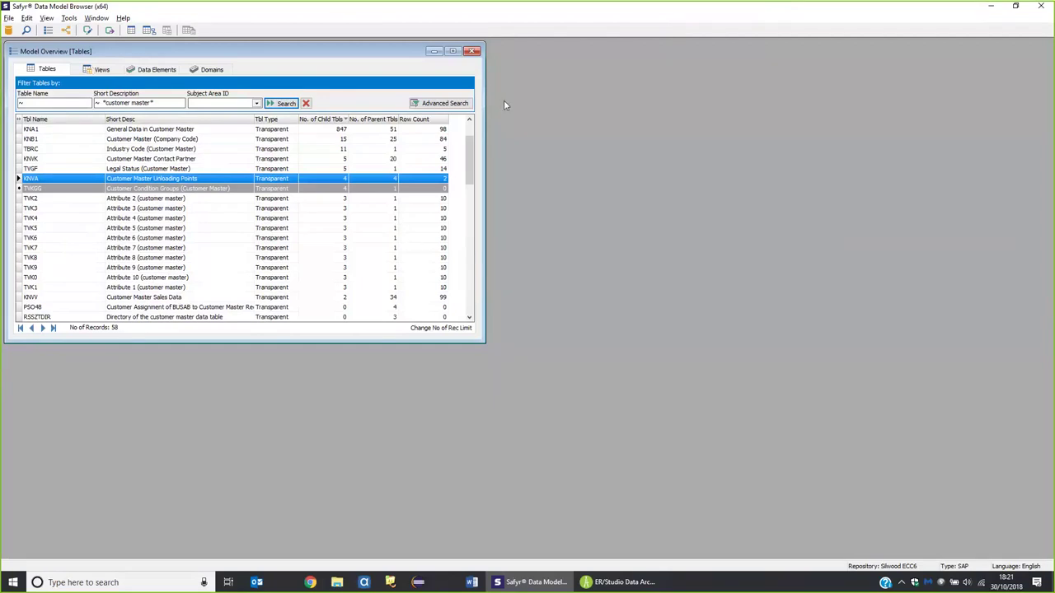
Enlarge the Model Overview window in height and width so more of the table list fits.
double_click(833, 12)
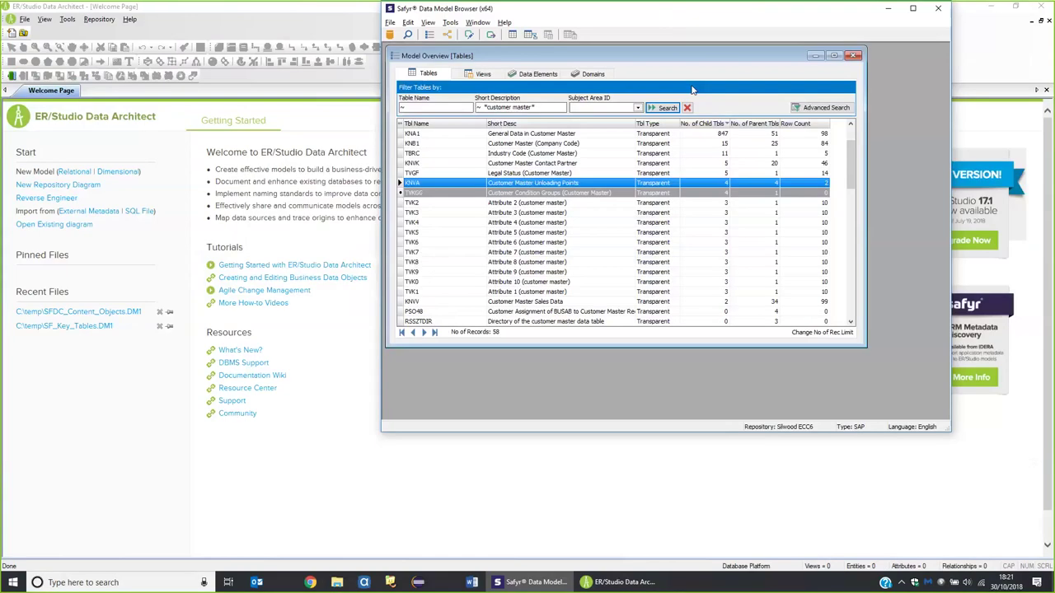
double_click(829, 15)
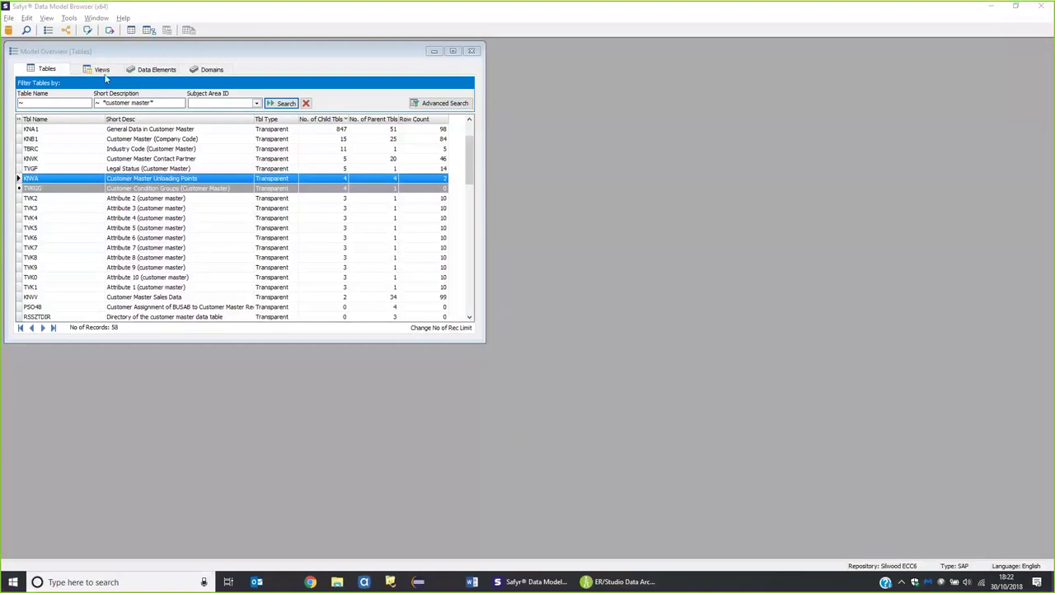
click(643, 296)
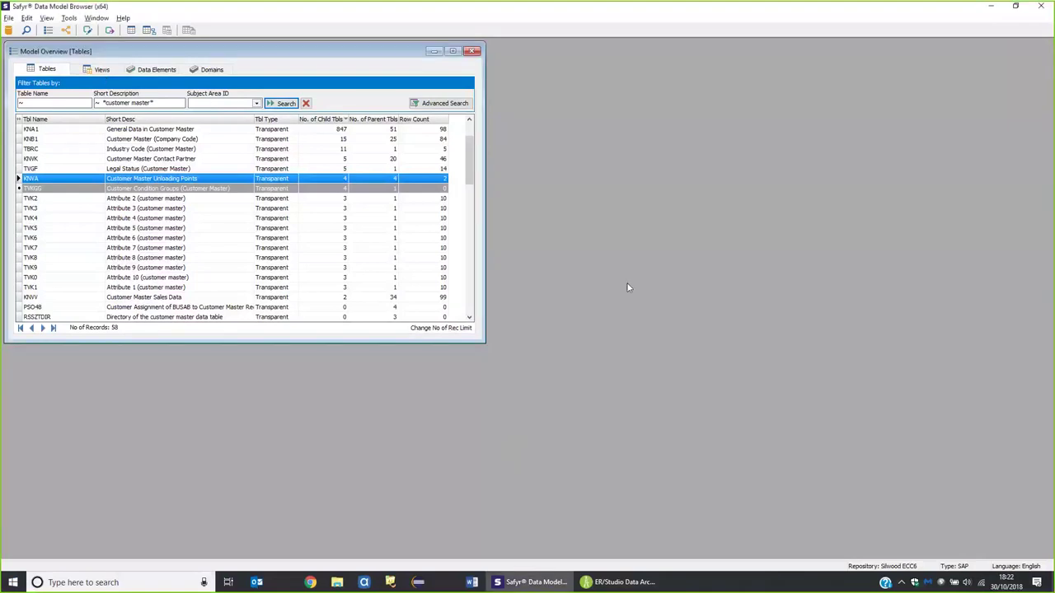
double_click(343, 54)
click(1037, 18)
drag(442, 342, 449, 434)
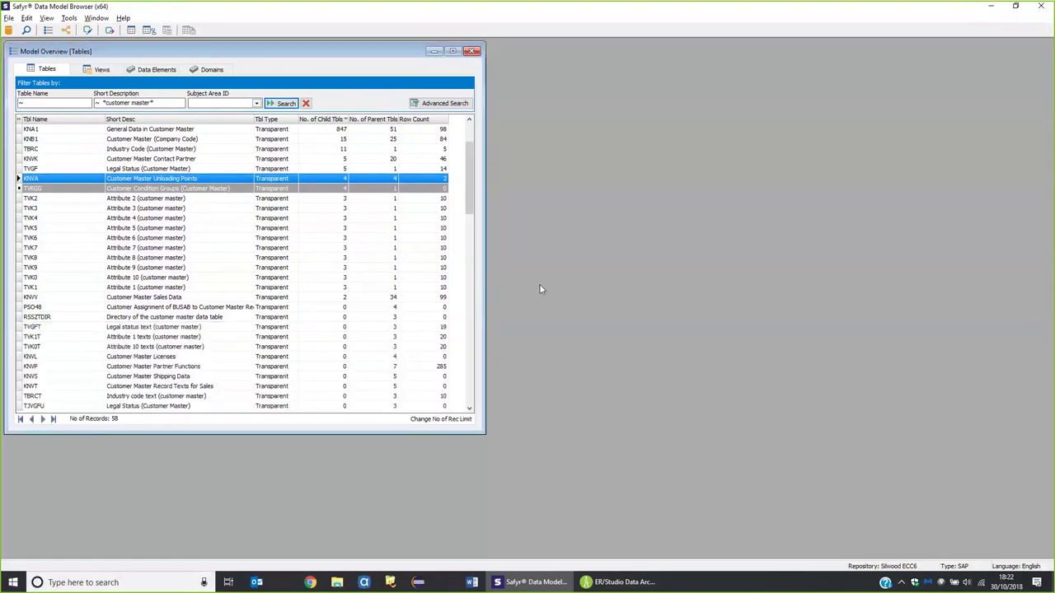
drag(486, 284, 548, 282)
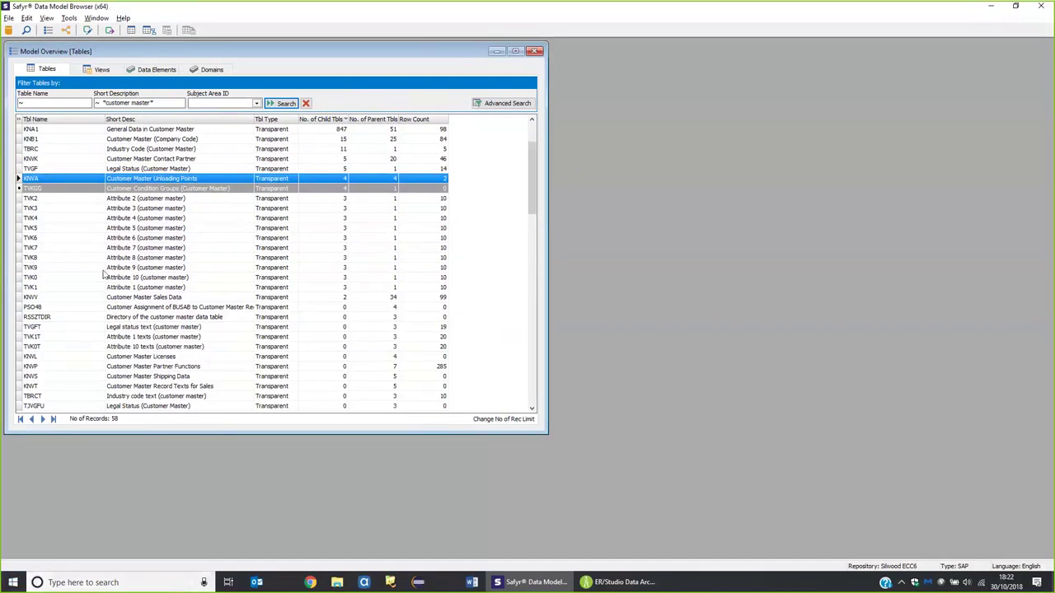
Open the field details of table KNA1, make the window taller and widen its field list.
click(51, 132)
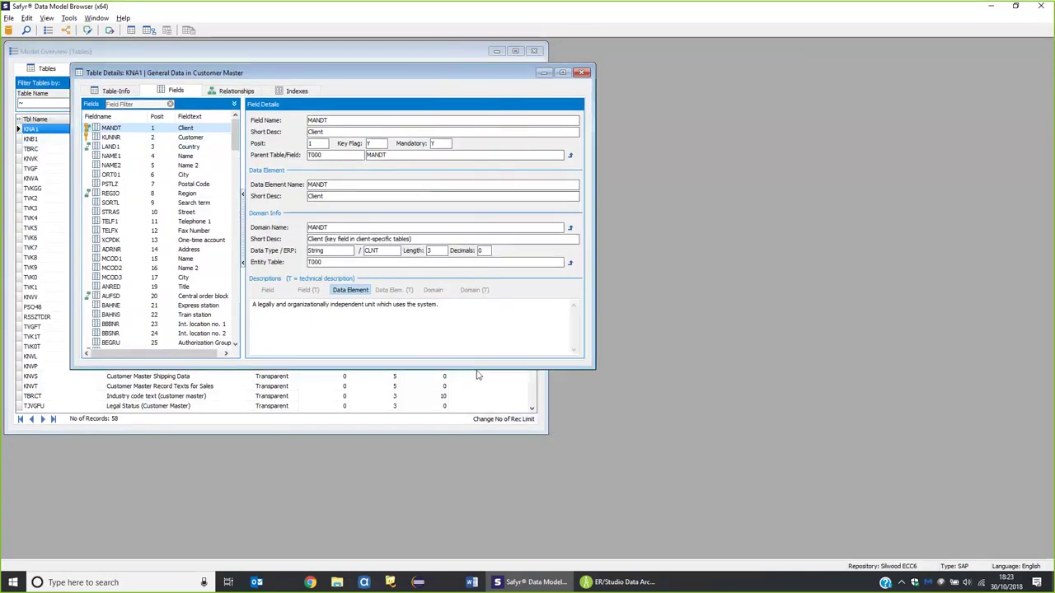
drag(477, 368, 486, 478)
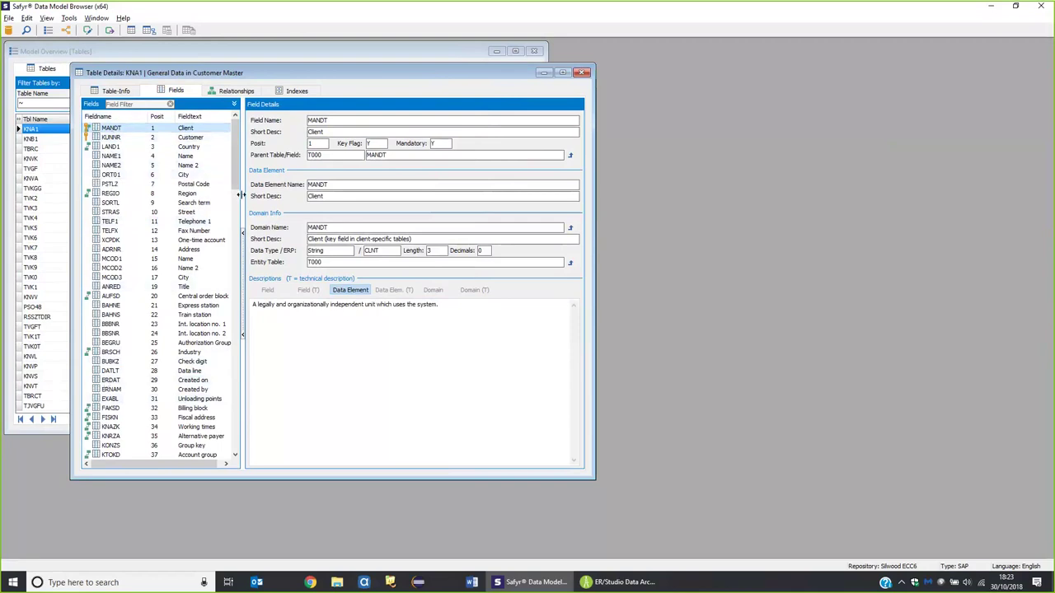
drag(241, 187, 308, 188)
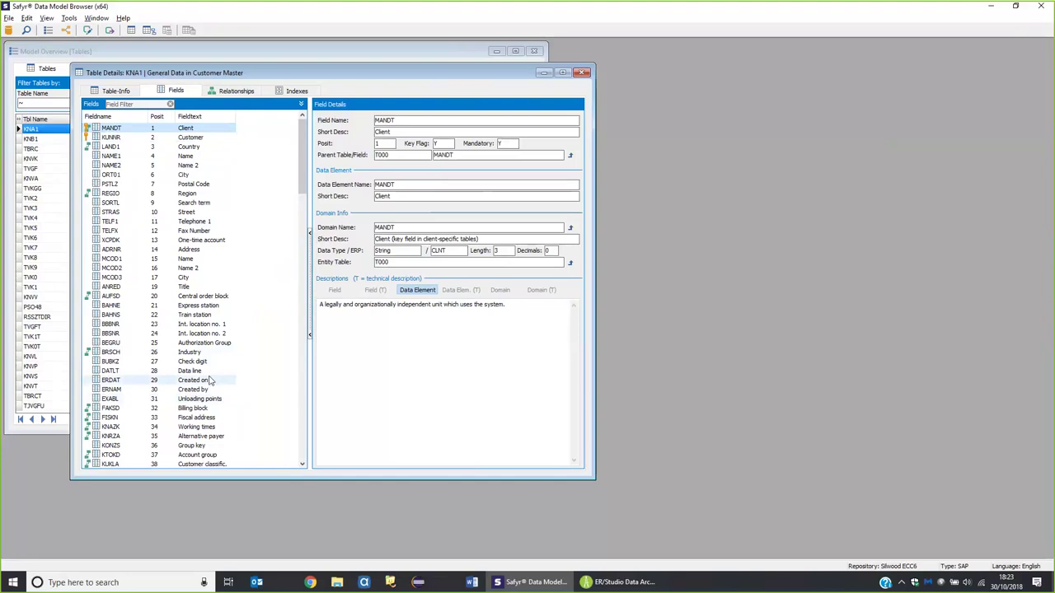
Read the data element descriptions of fields TELF1, TELFX and BBBNR in KNA1, and close the table details.
click(117, 221)
click(117, 231)
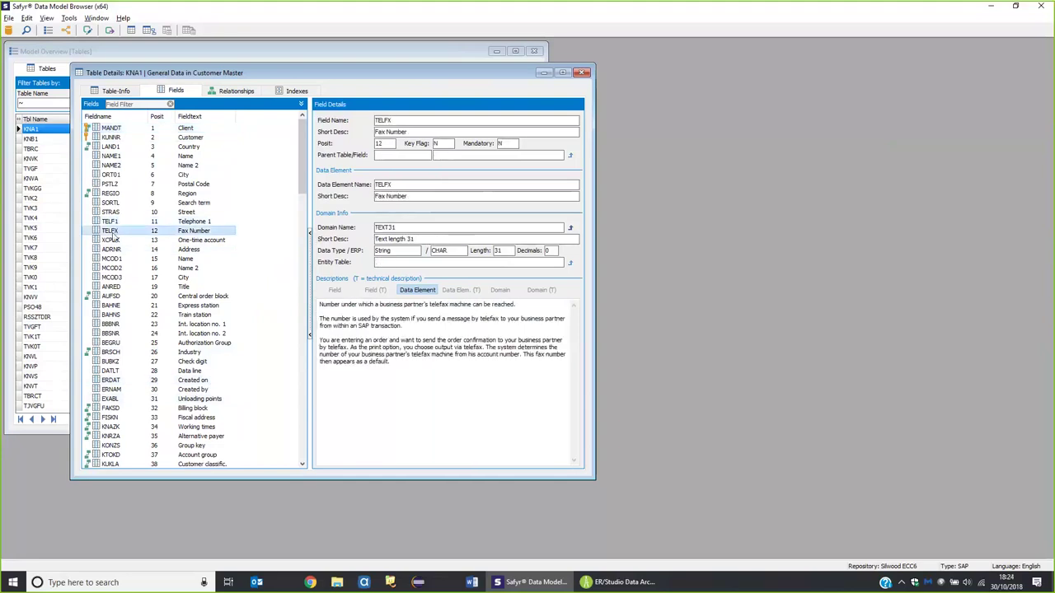
drag(340, 368, 319, 303)
click(341, 370)
click(114, 325)
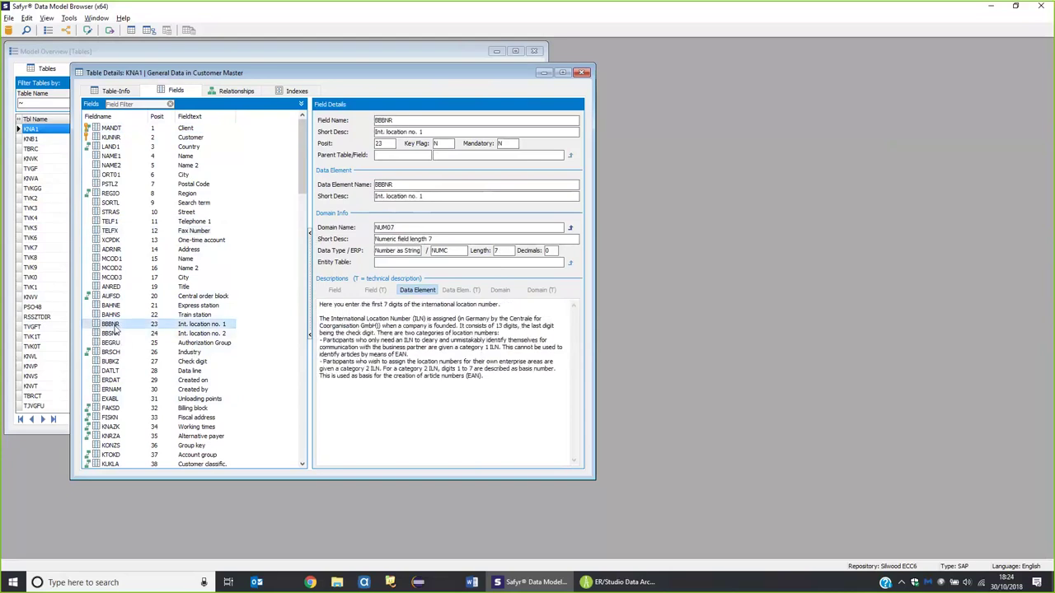
drag(530, 381, 335, 310)
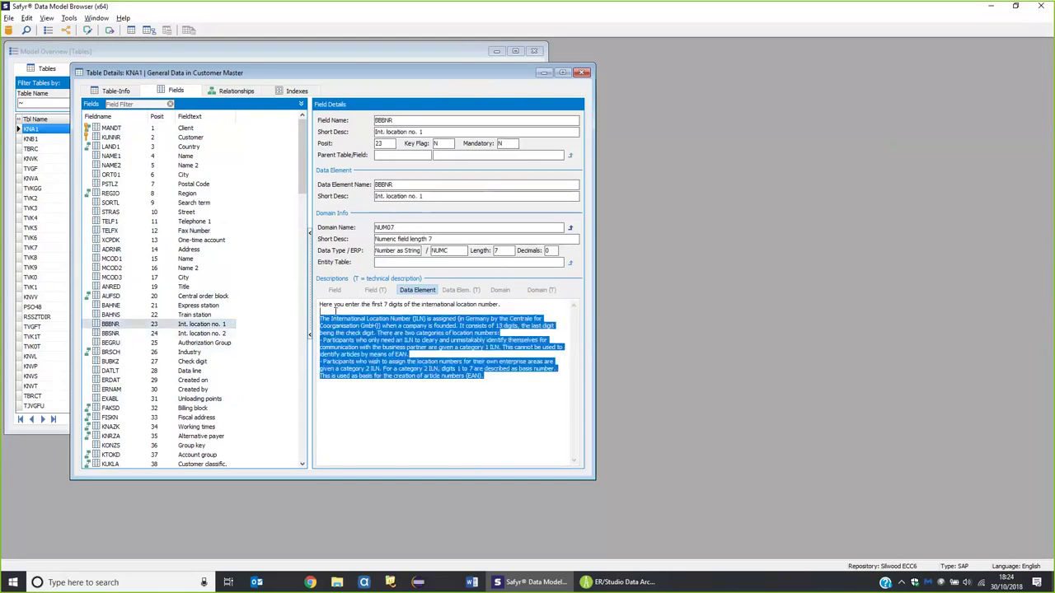
click(400, 427)
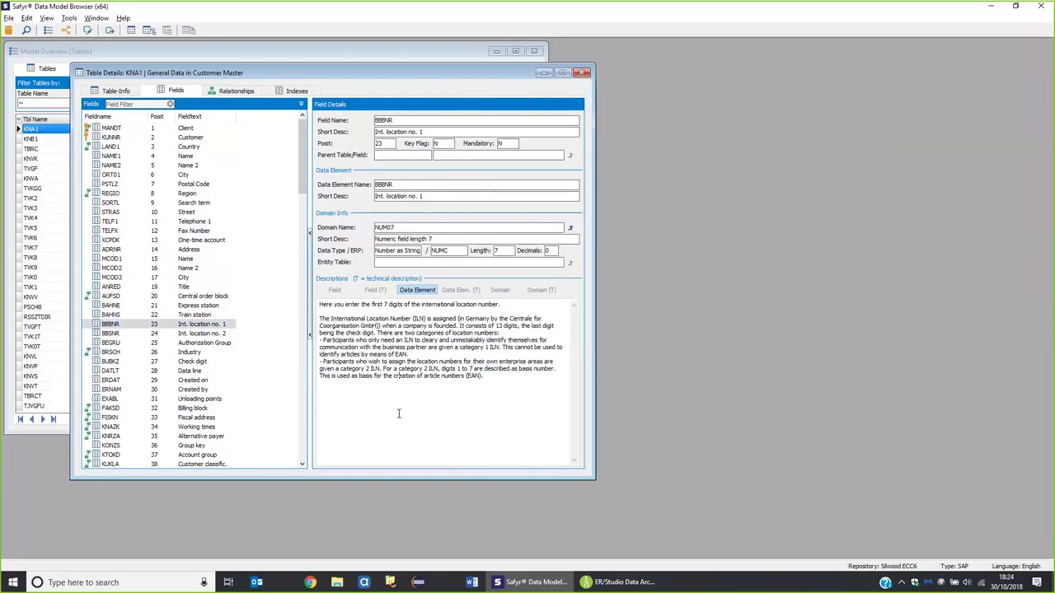
click(582, 73)
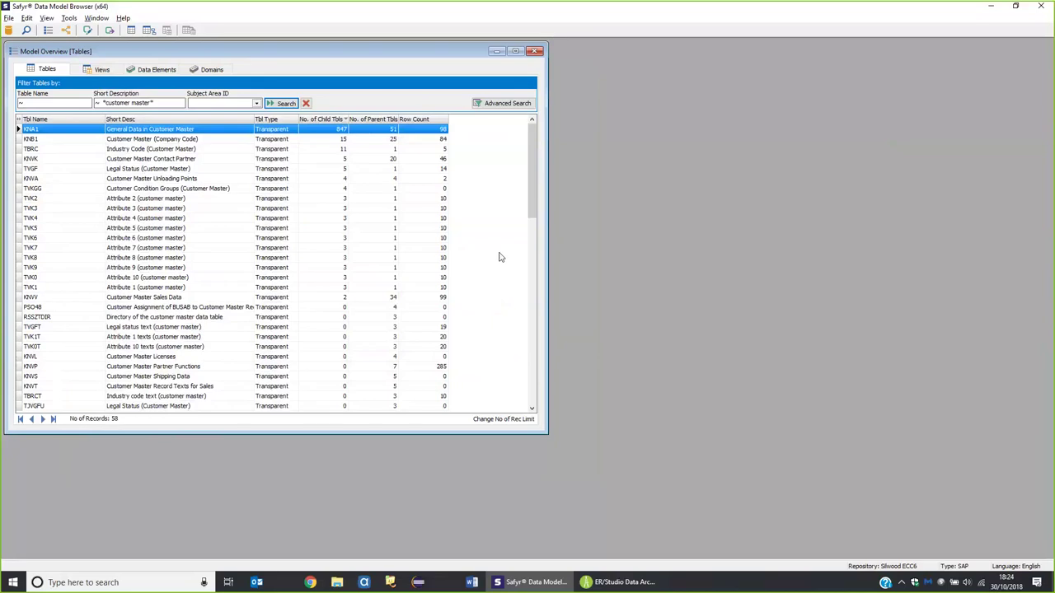
Display the relationships of table KNA1, limit them to tables with data, and enlarge the window.
right_click(145, 133)
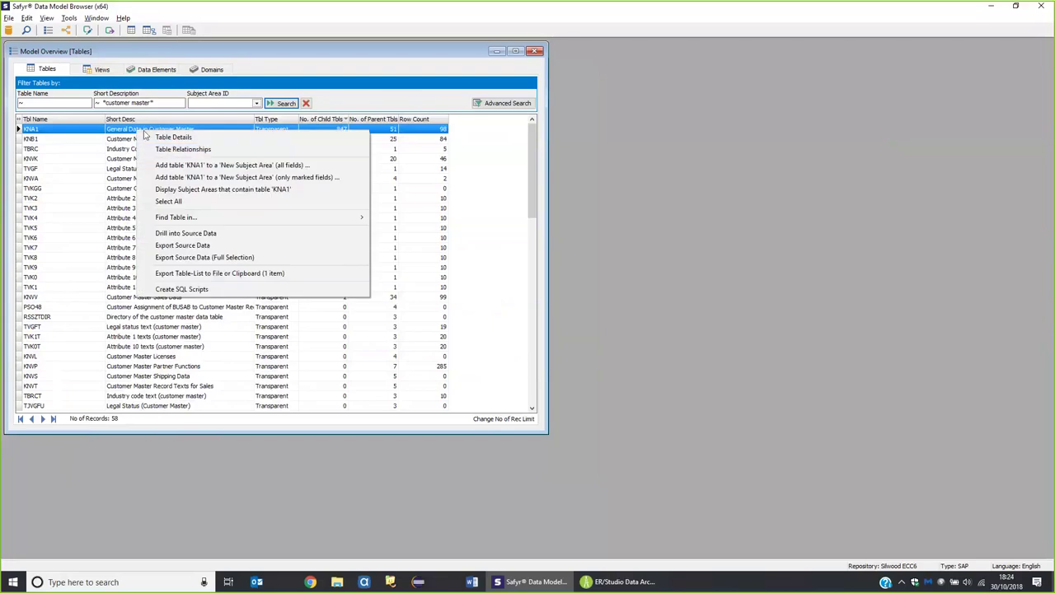
click(176, 149)
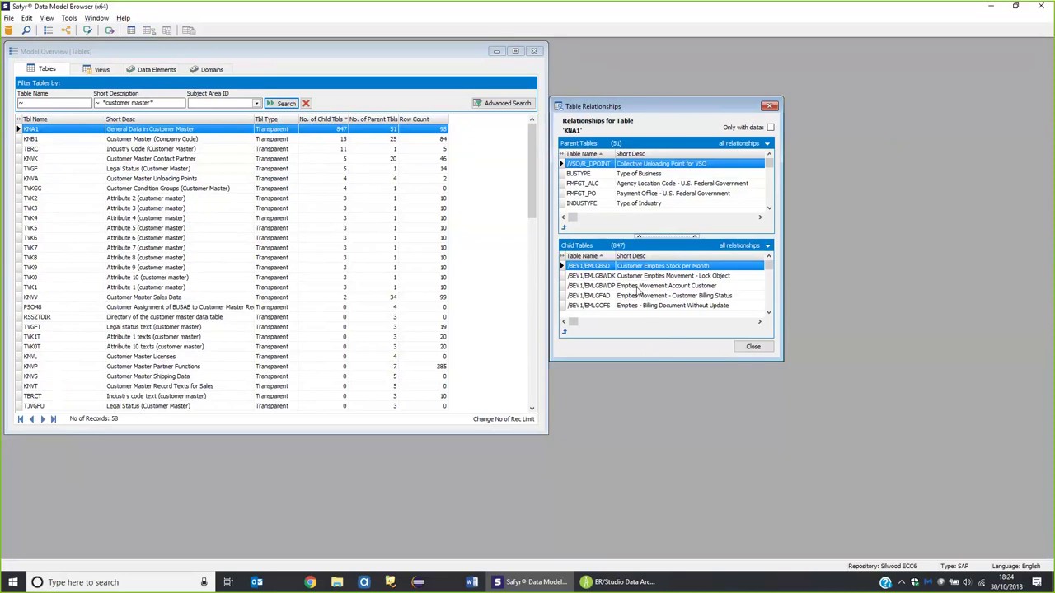
click(770, 128)
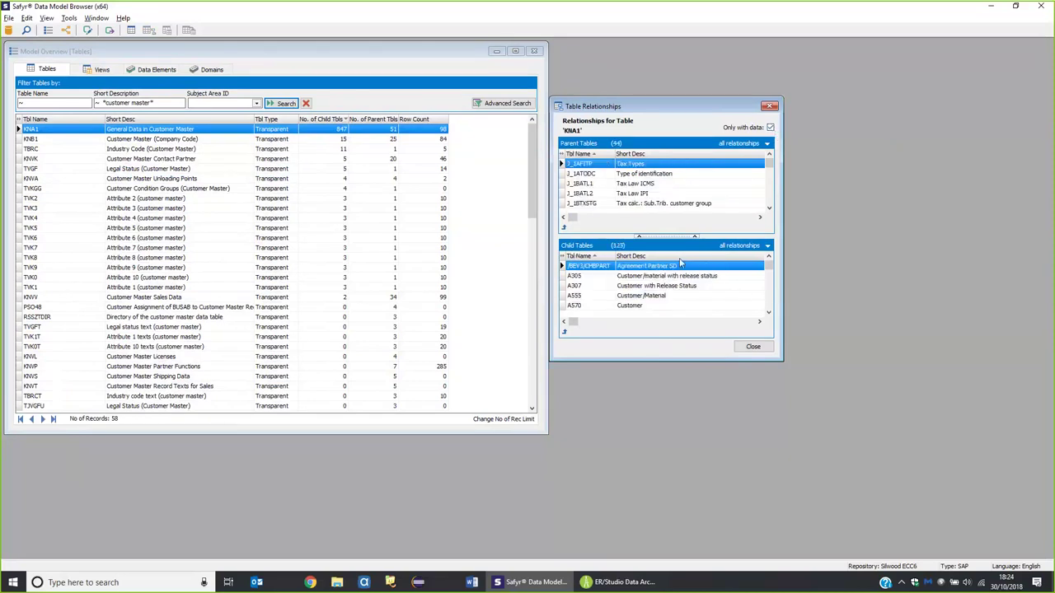
drag(670, 360, 675, 410)
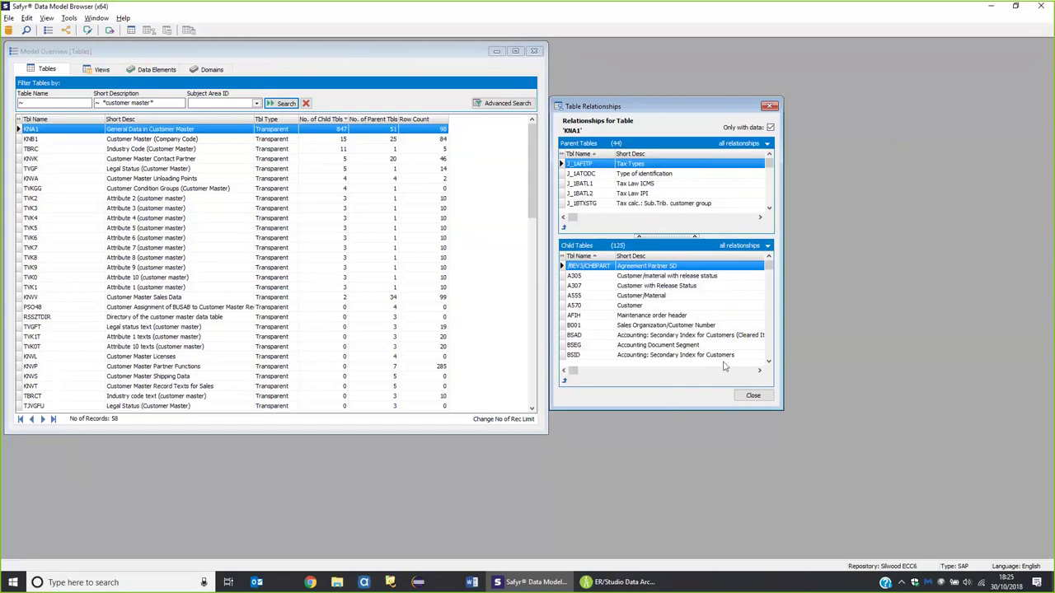
Look through the child tables of KNA1 and select the Purchasing Document Header table EKKO.
click(768, 361)
click(768, 361)
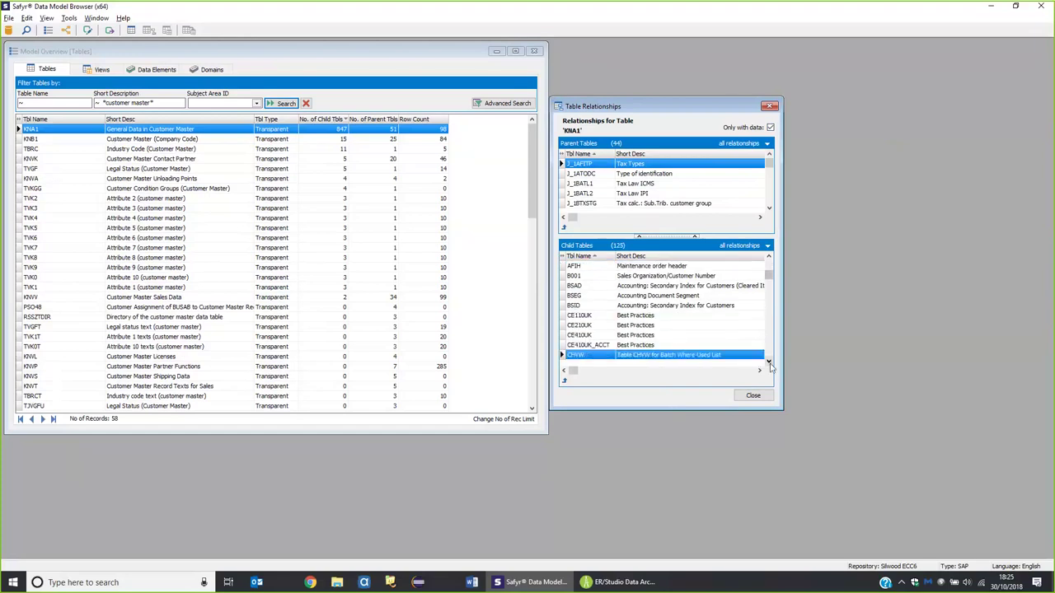
click(768, 361)
click(768, 361)
click(768, 361)
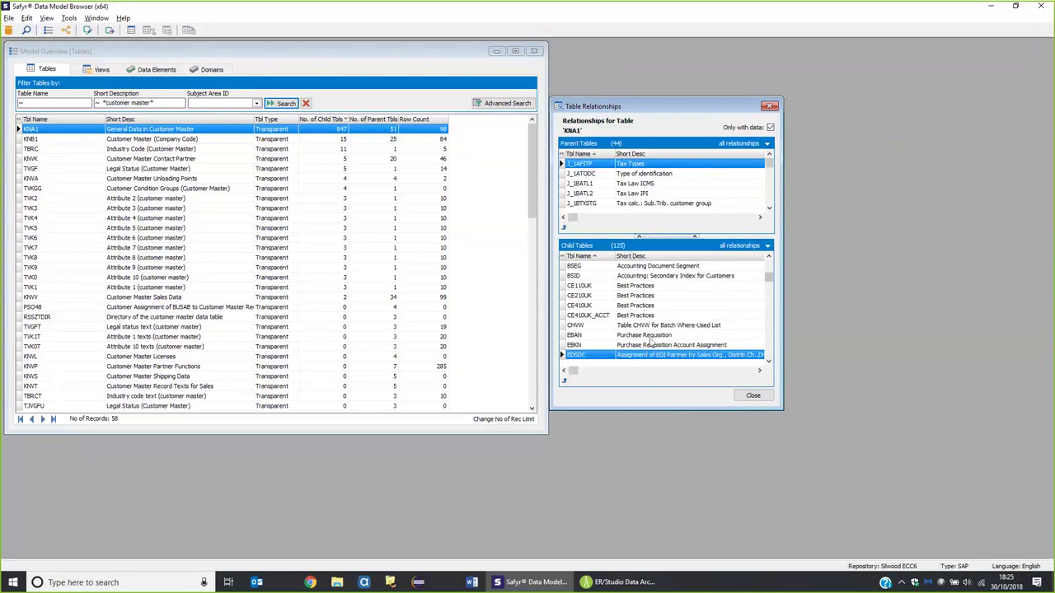
click(768, 361)
click(768, 361)
click(768, 361)
click(768, 360)
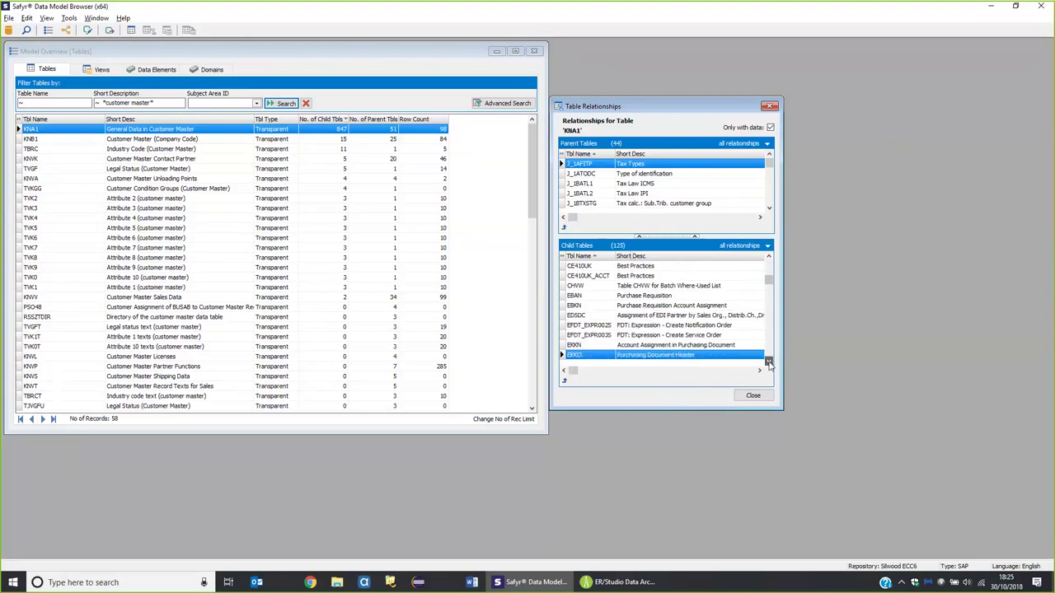
click(768, 361)
click(768, 361)
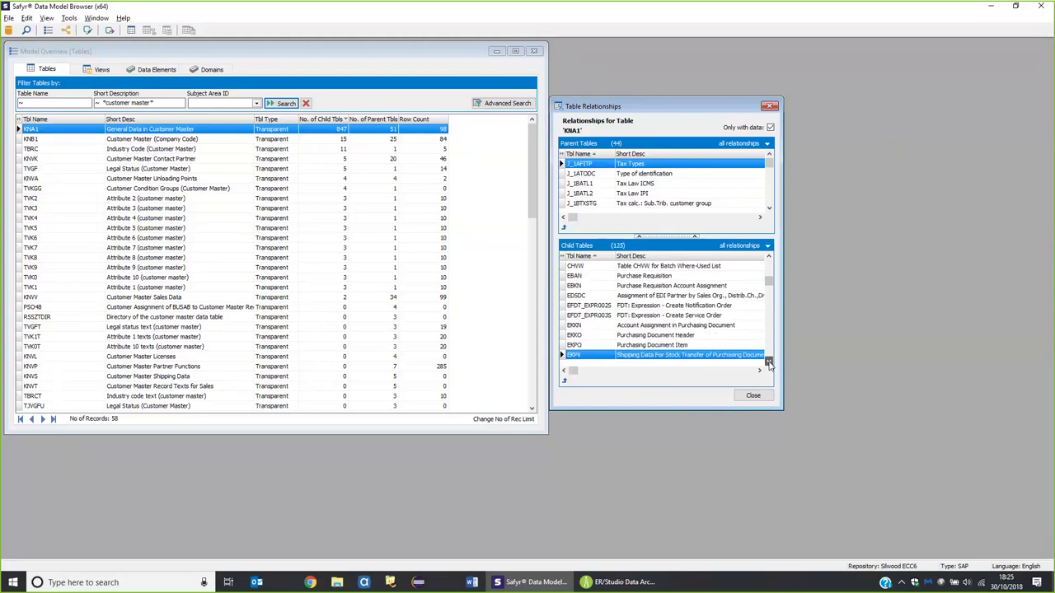
click(651, 336)
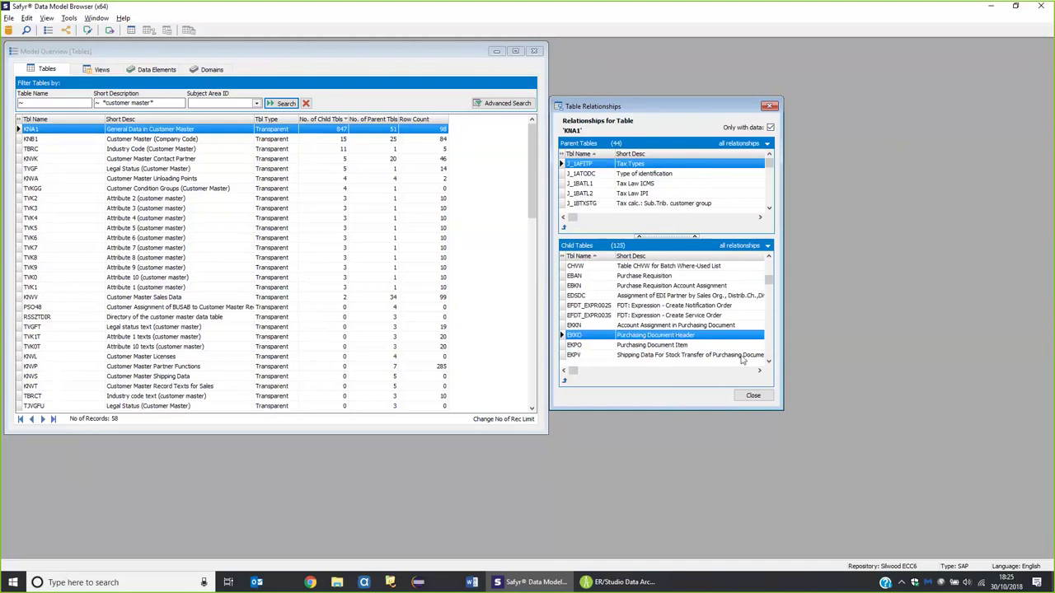
Browse further down KNA1's child tables to the customer master tables, as far as KNVA.
click(768, 363)
click(768, 363)
click(768, 363)
click(768, 363)
click(768, 362)
click(768, 362)
click(768, 363)
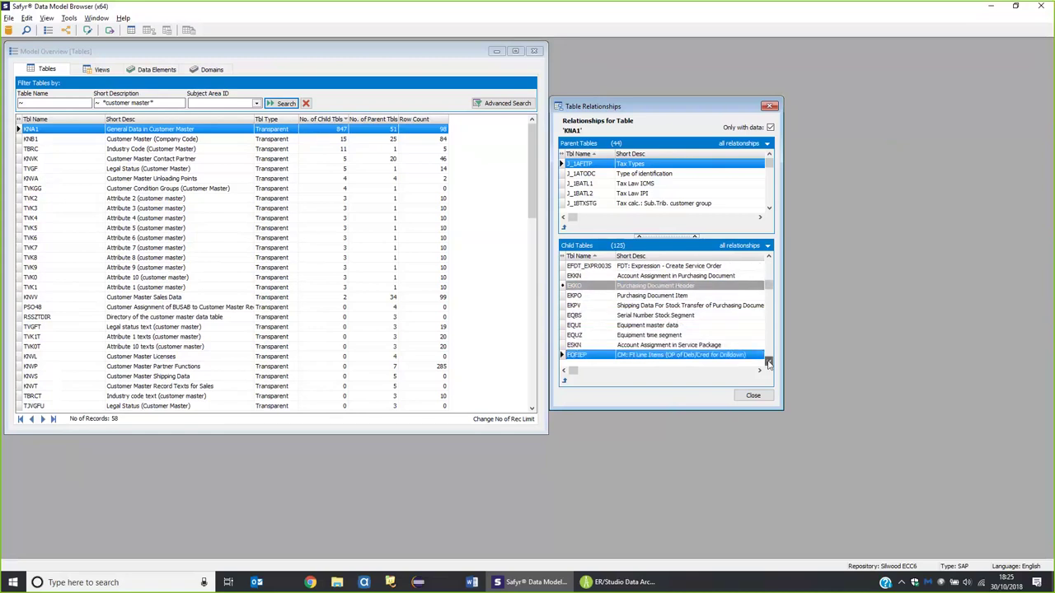
click(767, 362)
click(768, 362)
click(768, 363)
click(768, 363)
click(767, 363)
click(767, 362)
click(768, 362)
click(767, 363)
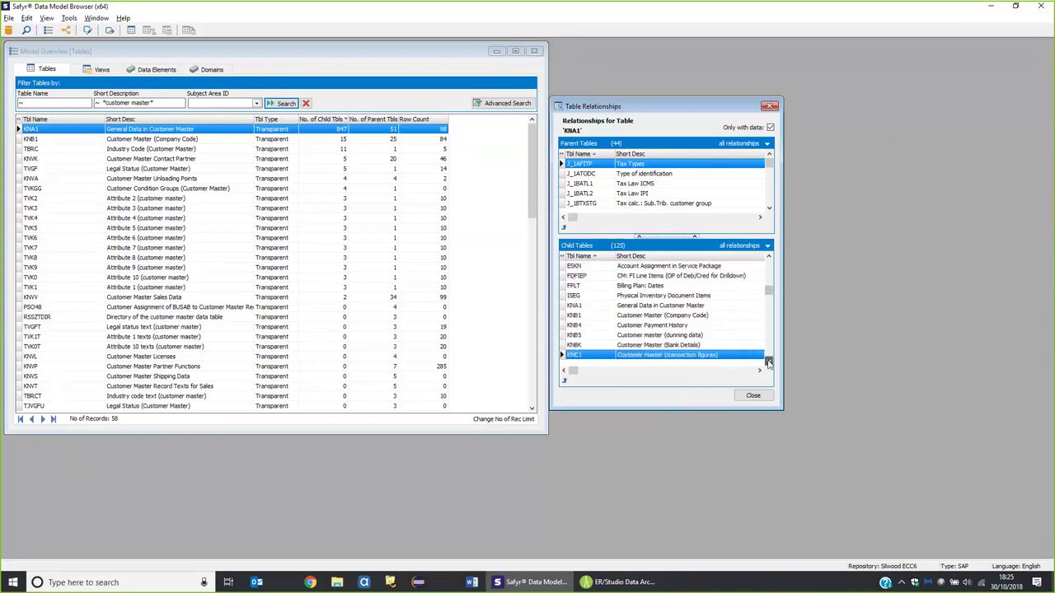
click(768, 363)
click(768, 362)
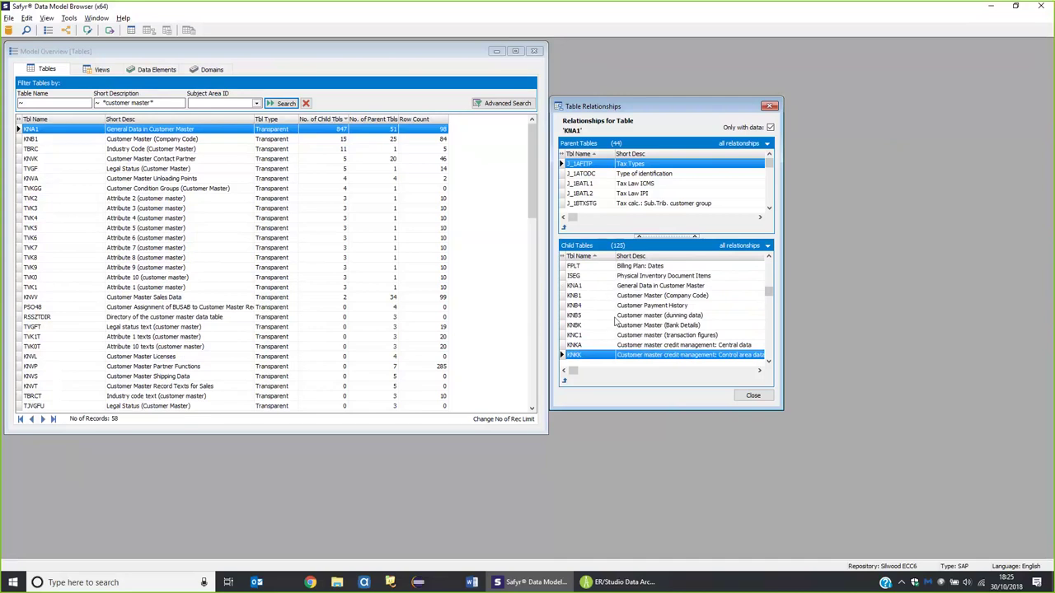
click(768, 362)
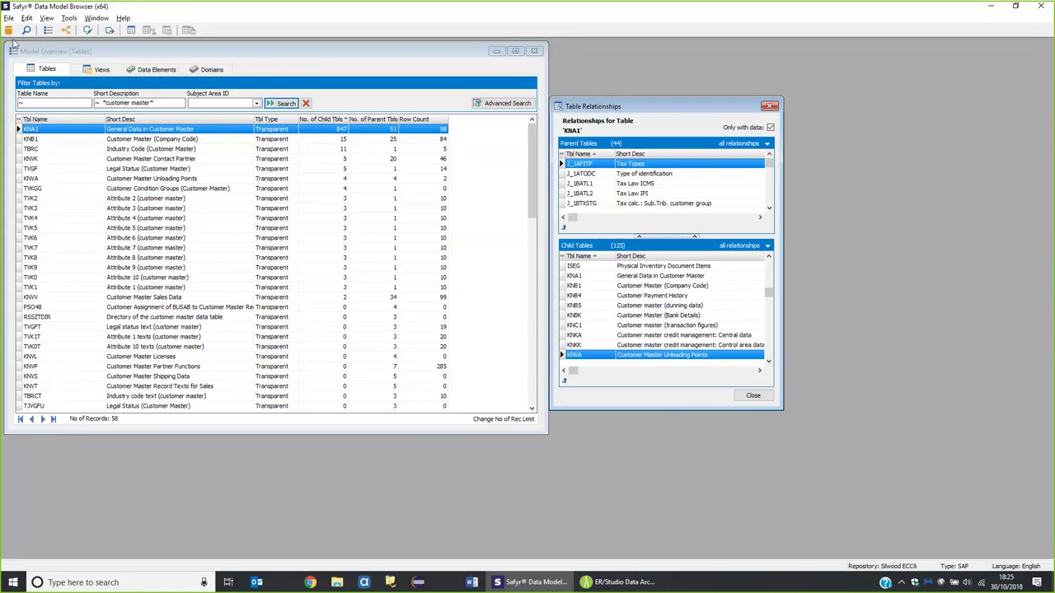
Open the subject area editor and move its window down, clear of the first rows of the table list.
click(88, 31)
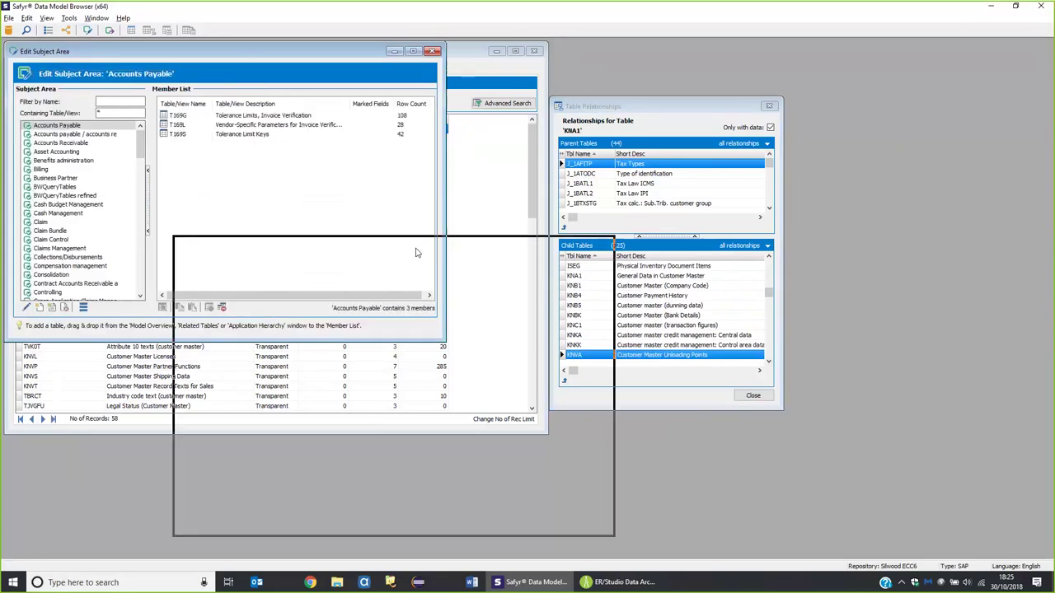
drag(417, 257, 359, 262)
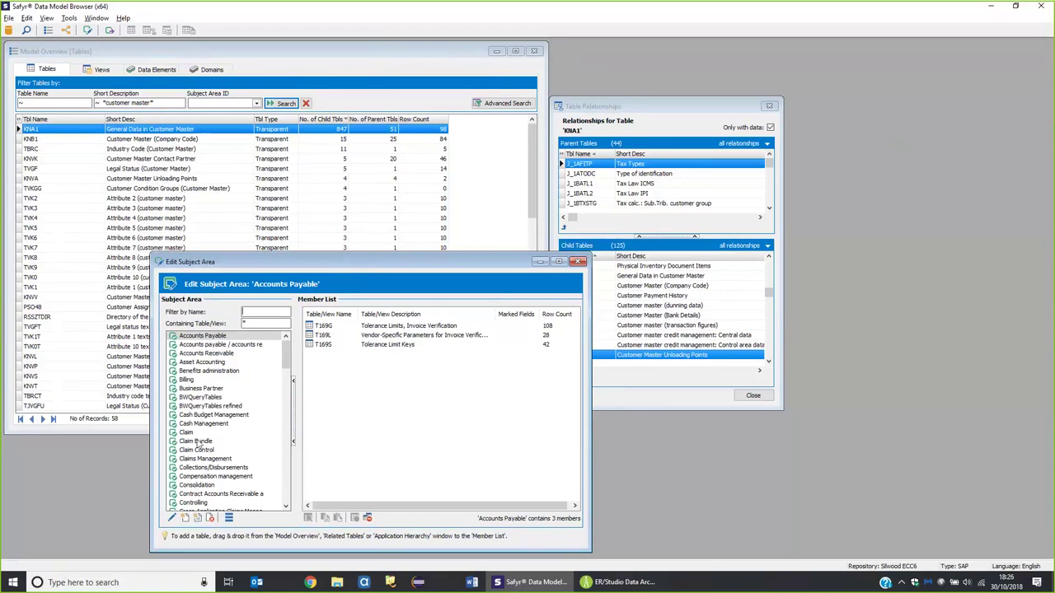
View the members of the Billing and Consolidation subject areas, and create a new subject area named demo.
click(194, 381)
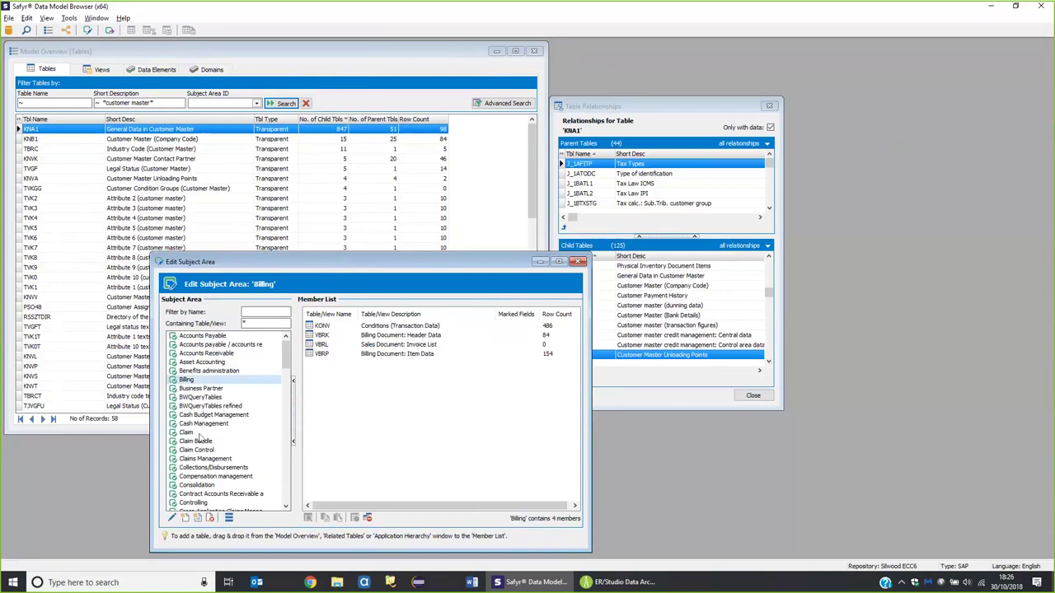
drag(196, 441, 213, 488)
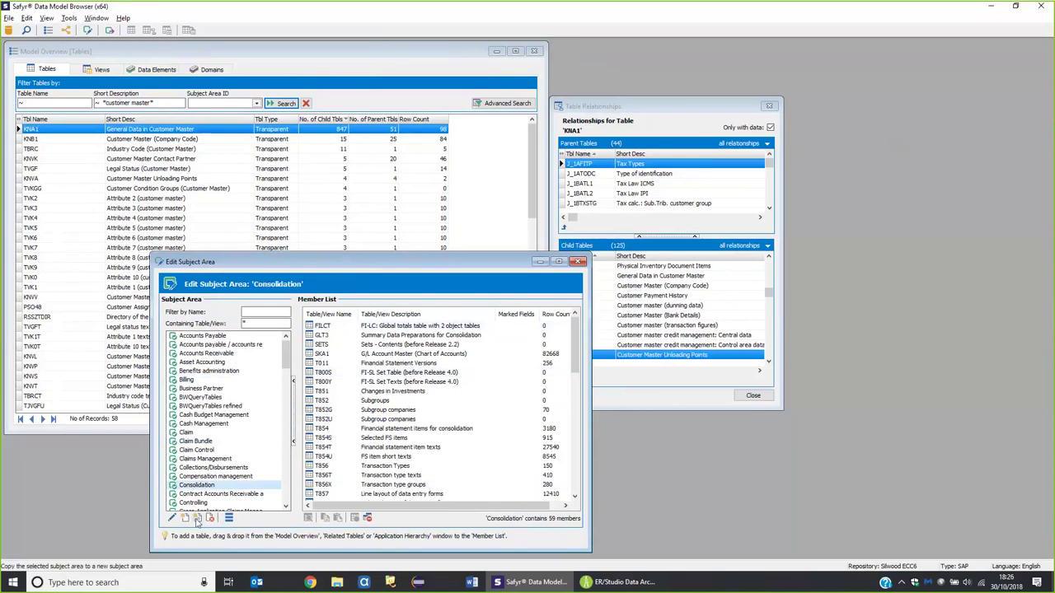
click(228, 518)
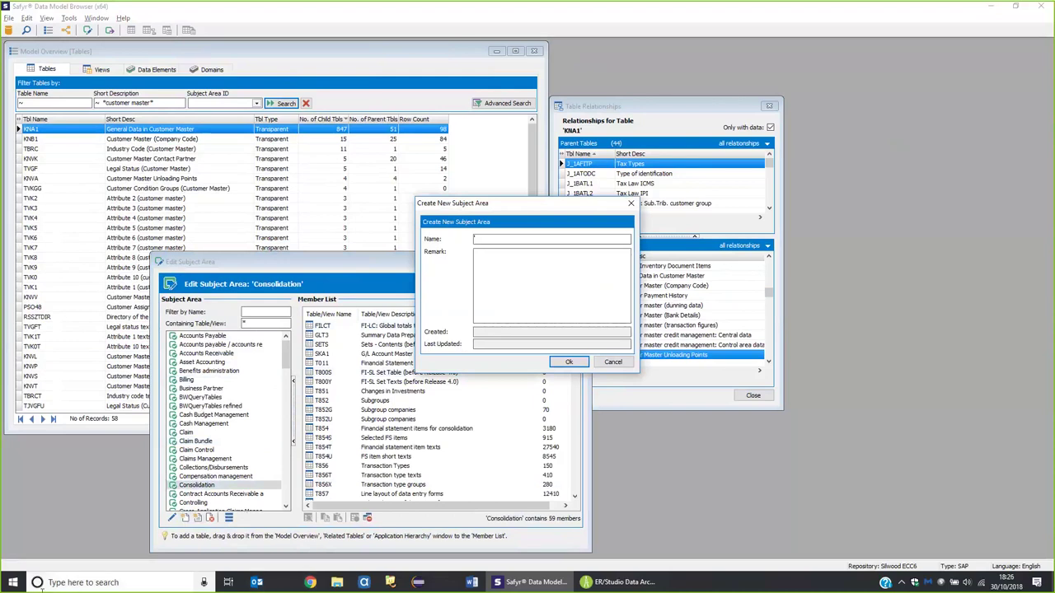
text(demo)
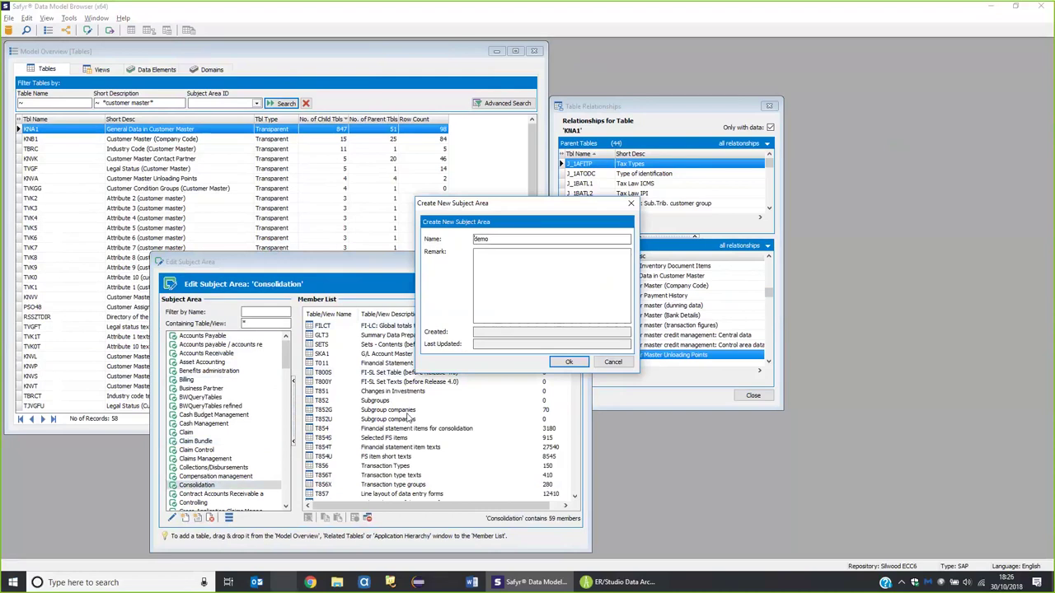
click(569, 362)
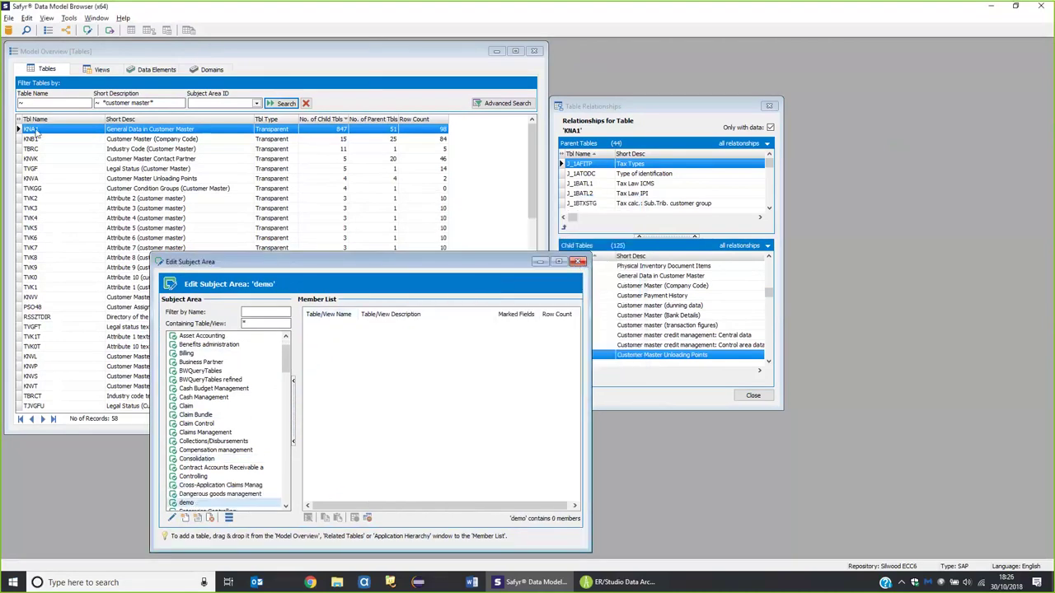
Add KNA1 and its child tables KNB1 through KNVA to the demo subject area, and close the relationships window.
drag(35, 133, 444, 393)
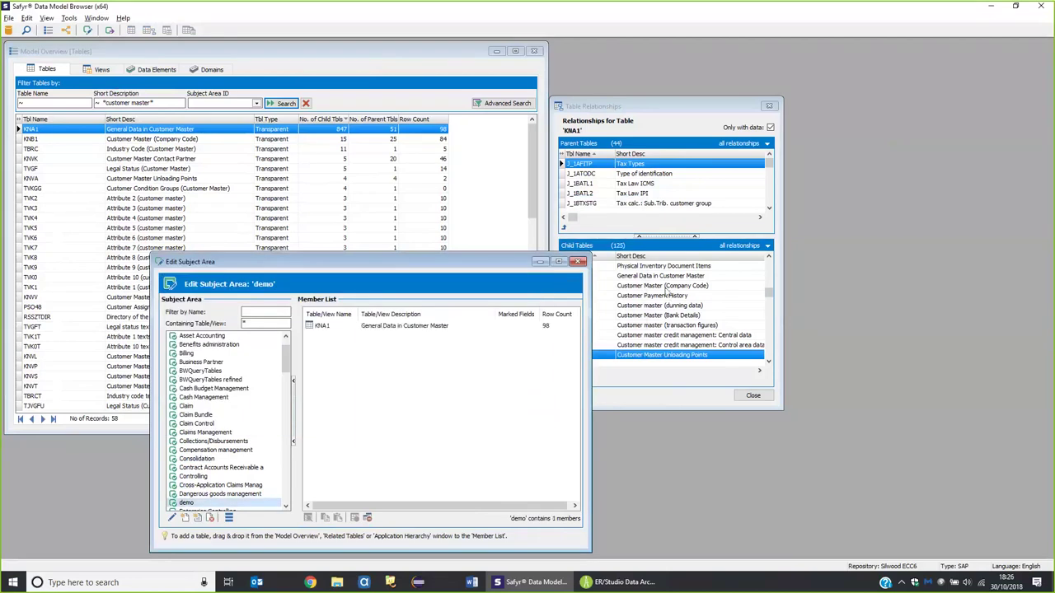
click(666, 286)
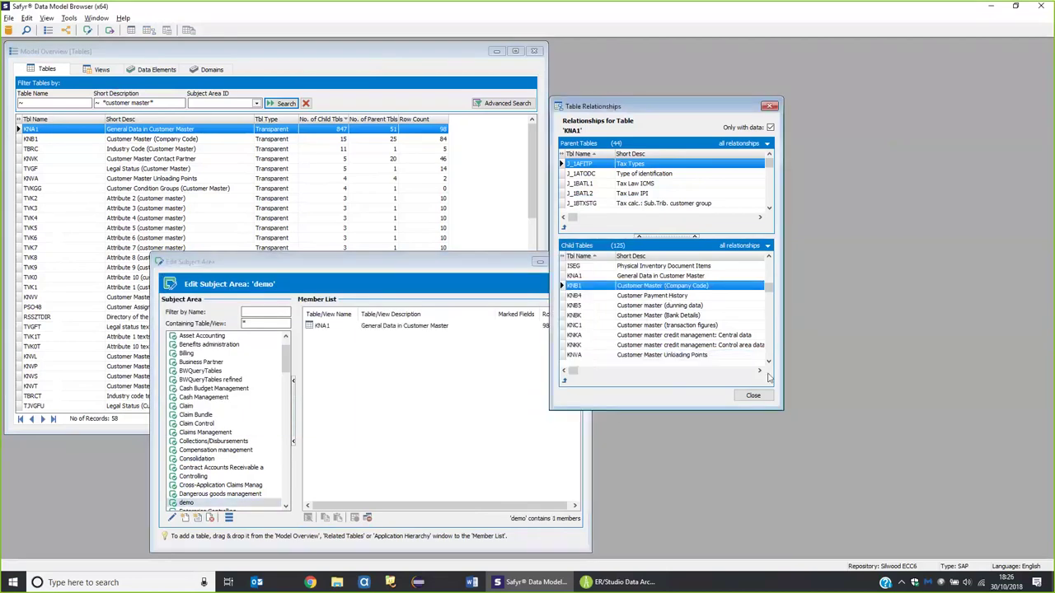
shift+click(678, 355)
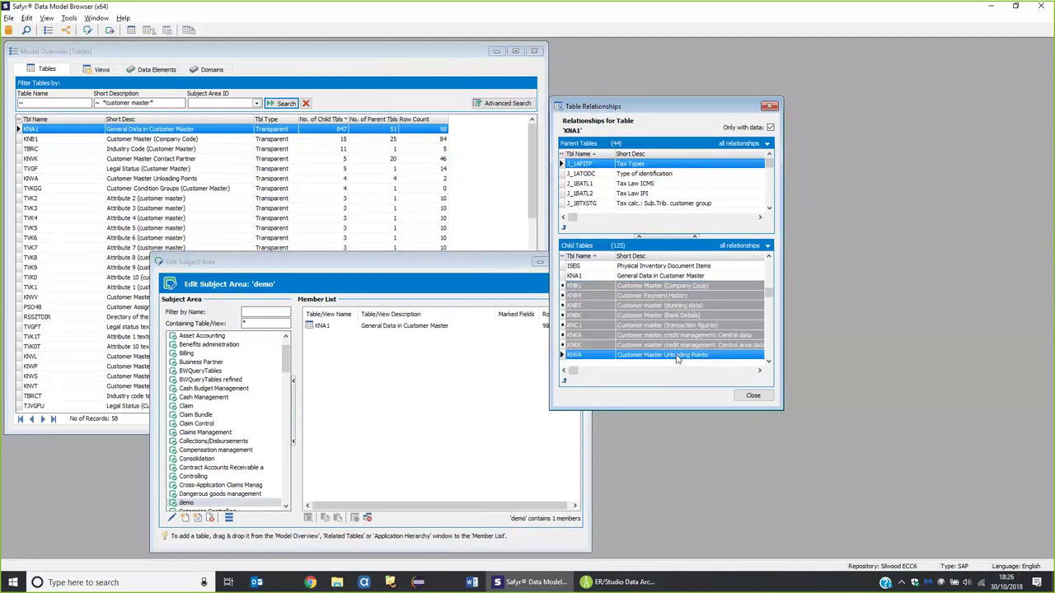
right_click(677, 355)
click(715, 349)
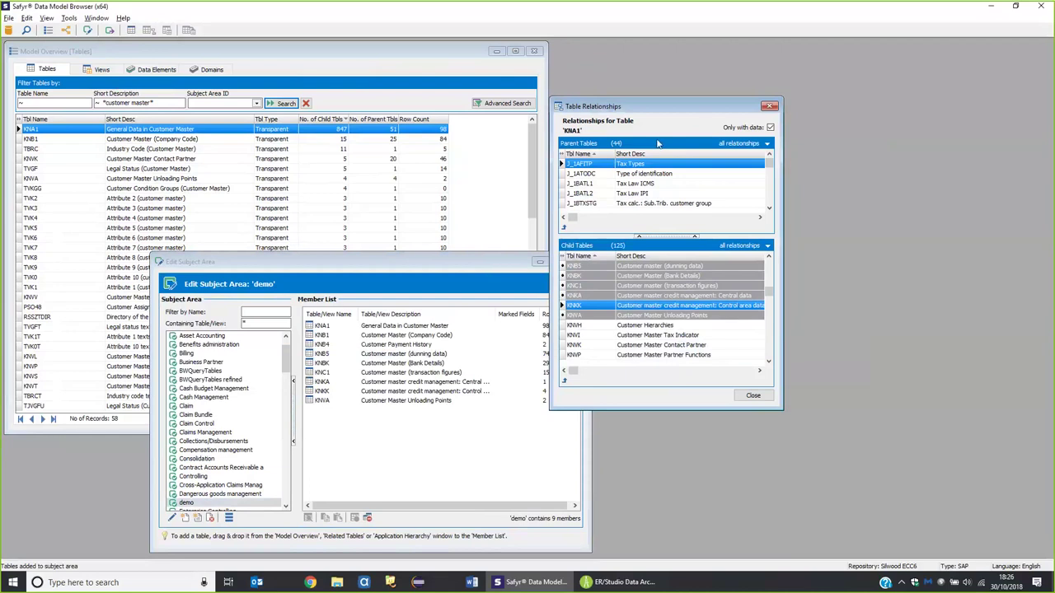
click(768, 106)
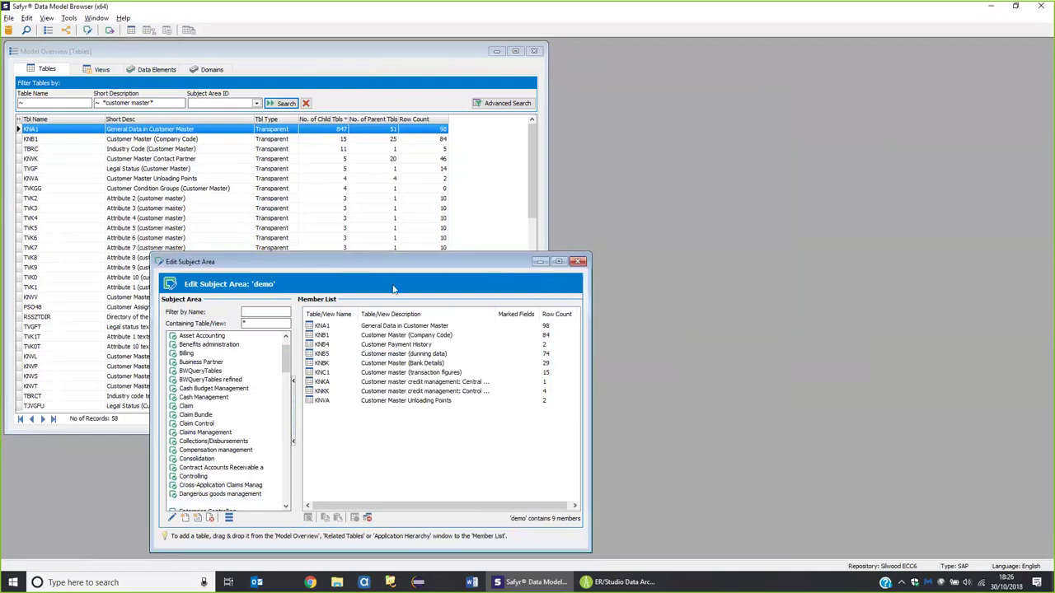
Export the demo subject area to ER/Studio format as C:\temp\demo.erx, replacing the existing file.
click(229, 519)
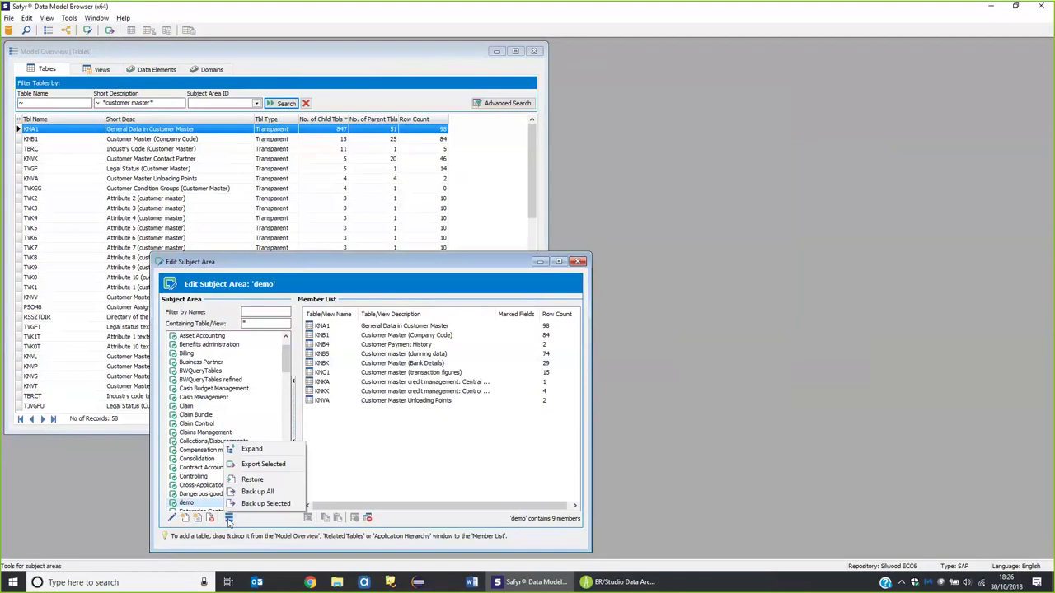
click(264, 465)
click(432, 419)
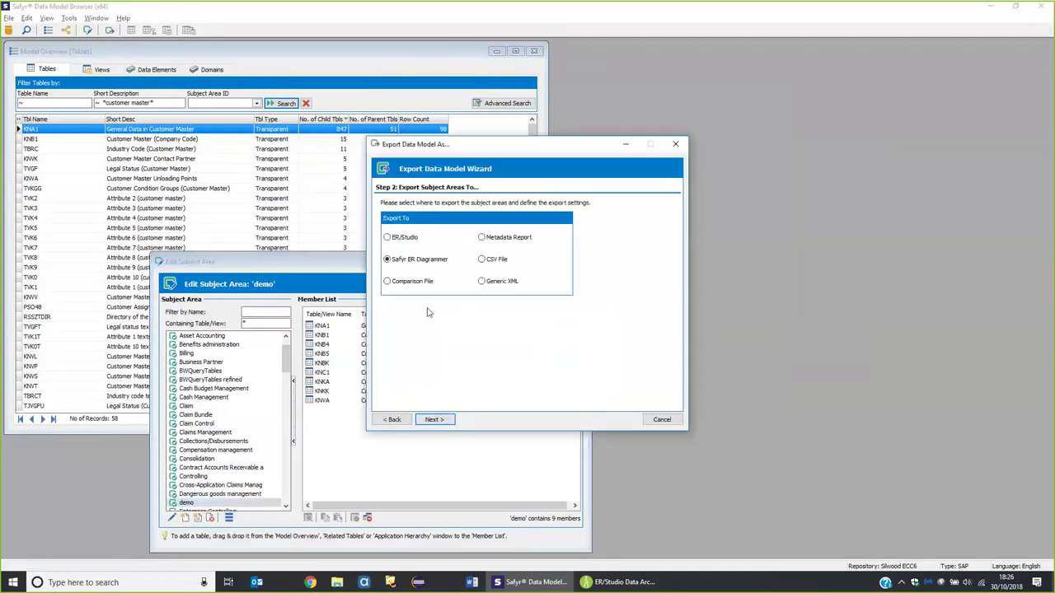
click(399, 237)
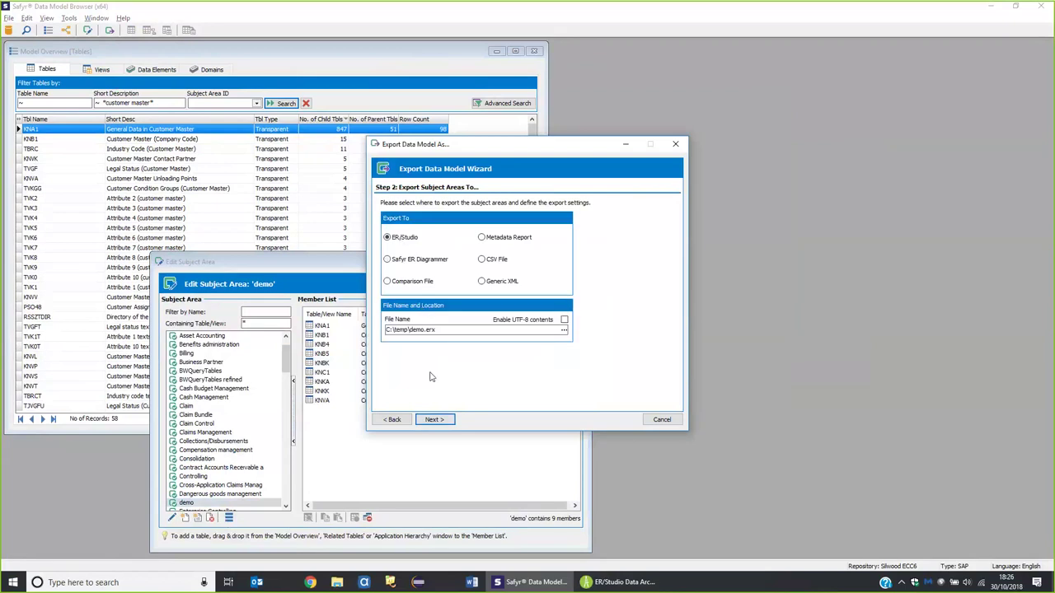
click(442, 421)
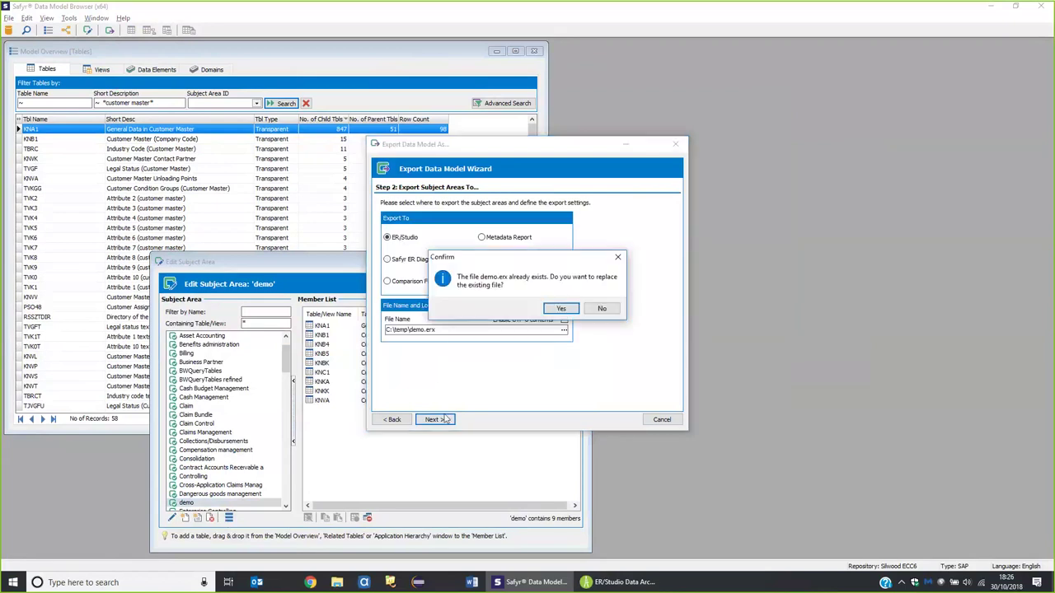
click(561, 309)
click(434, 419)
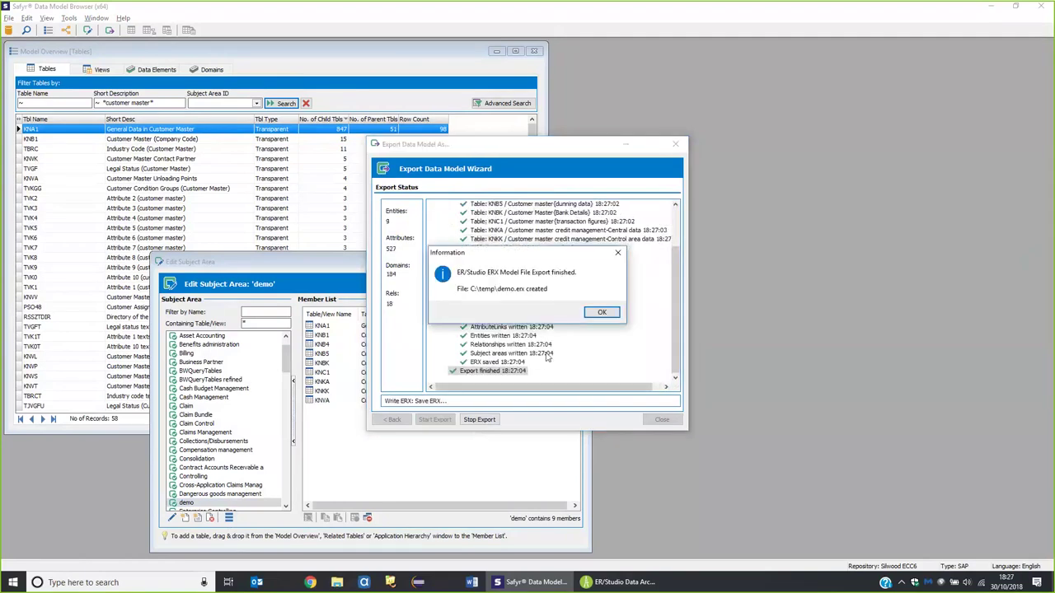
click(601, 312)
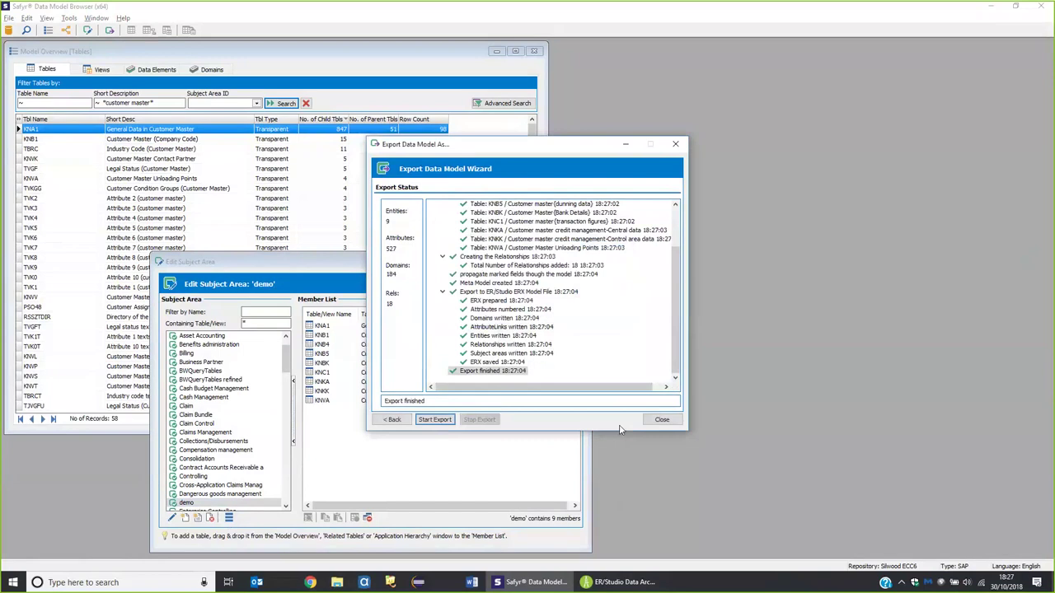
Switch to ER/Studio Data Architect, import the ERX file demo.erx from the temp folder, and dismiss the import status.
click(620, 582)
click(25, 19)
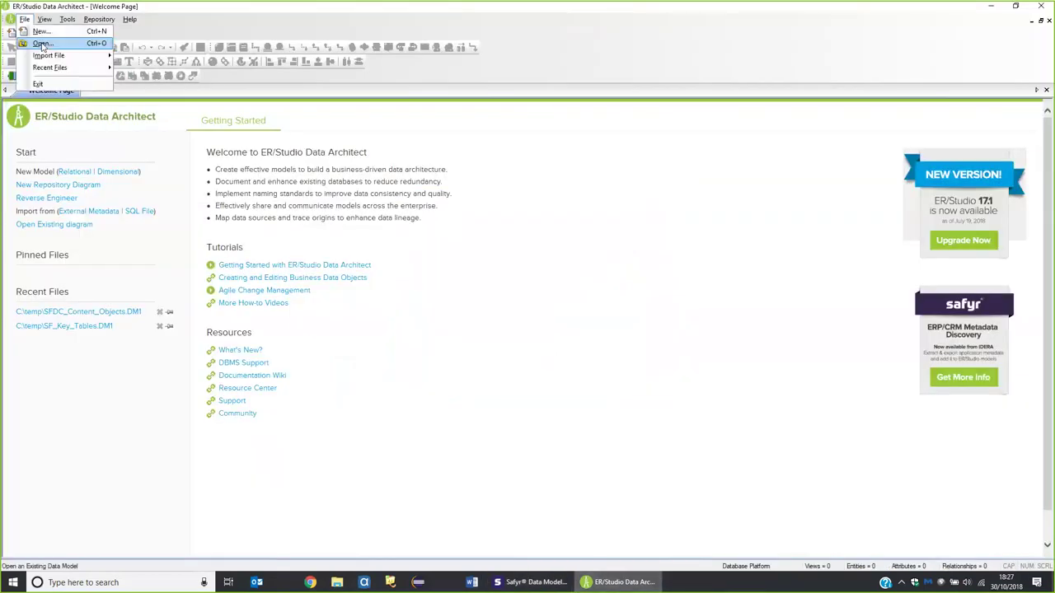
mouse_move(50, 55)
click(140, 69)
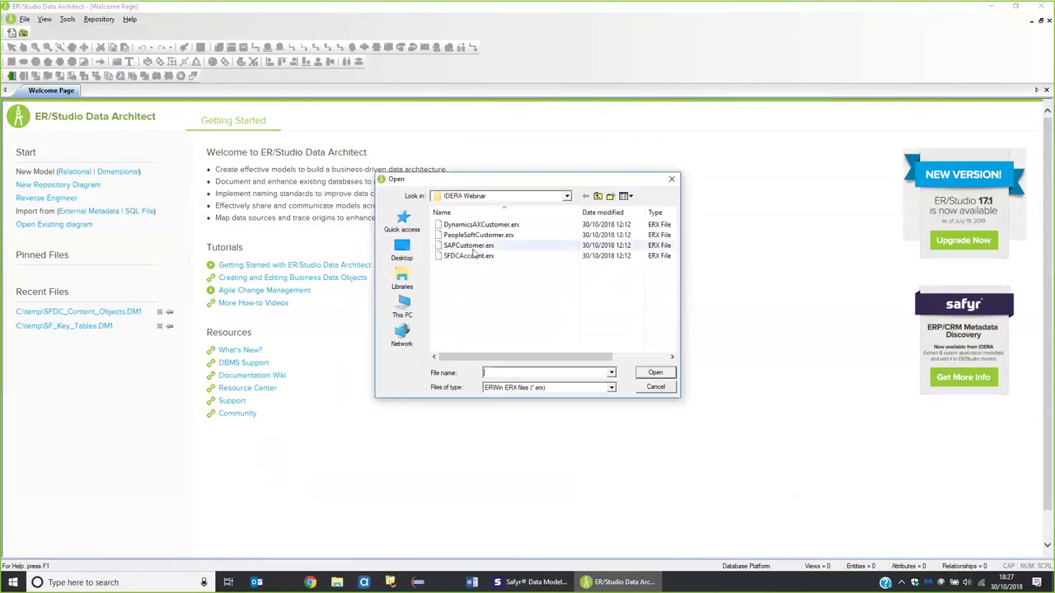
click(598, 196)
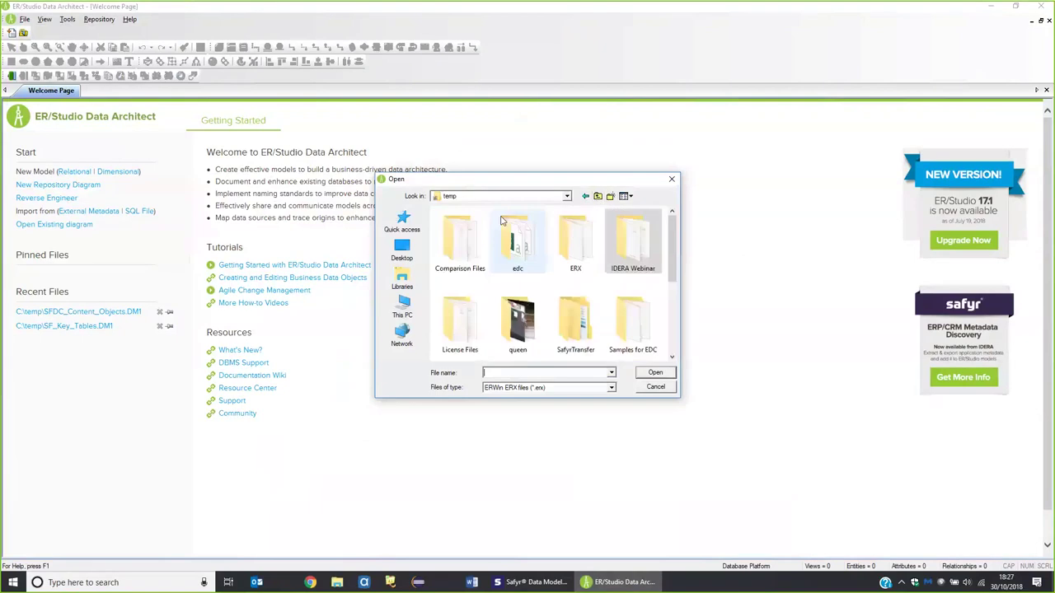
drag(669, 266, 669, 329)
click(519, 267)
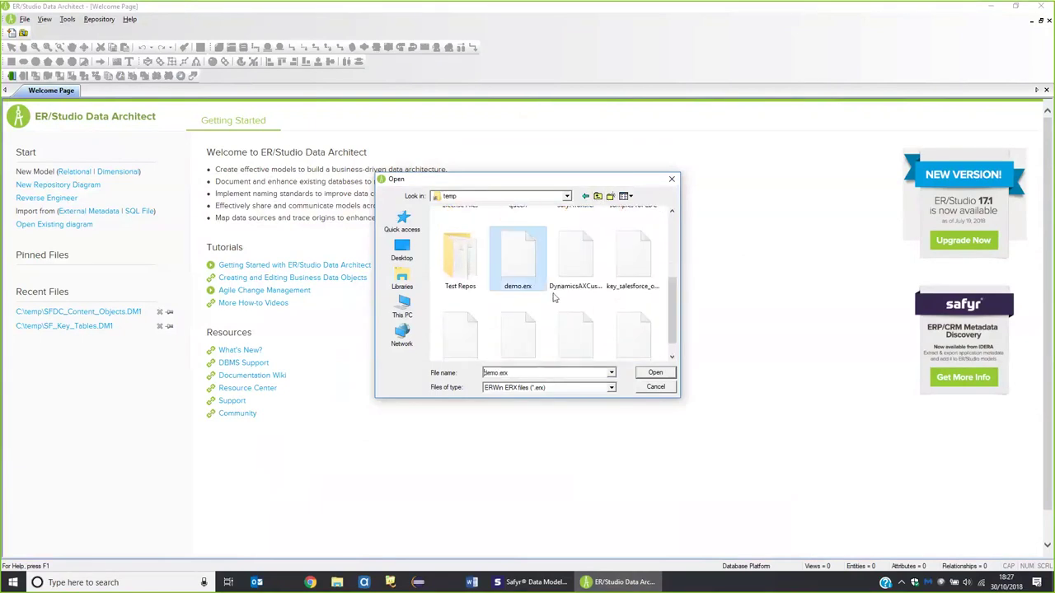
click(655, 372)
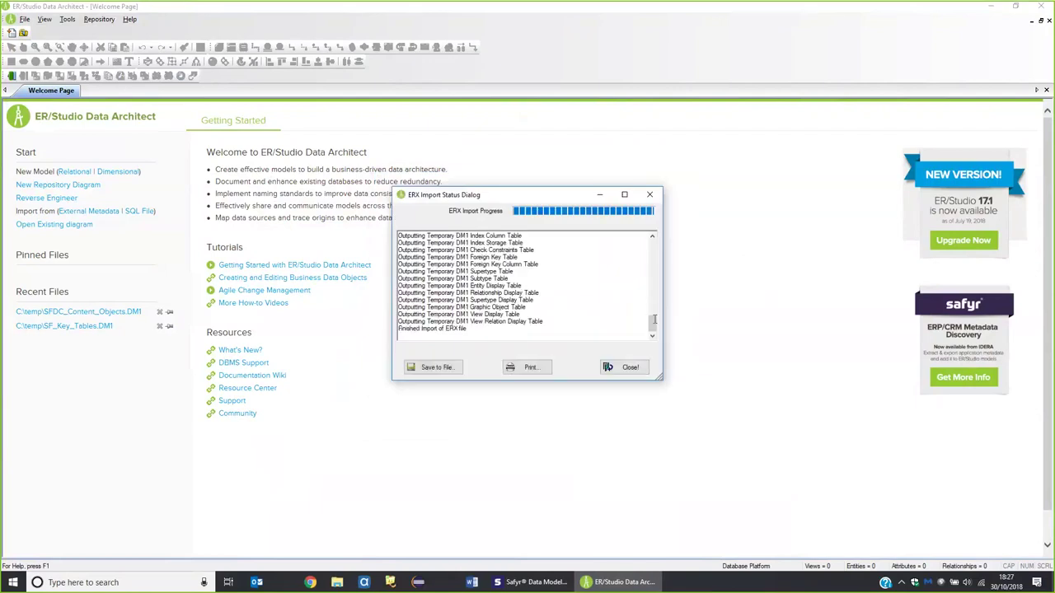
click(628, 368)
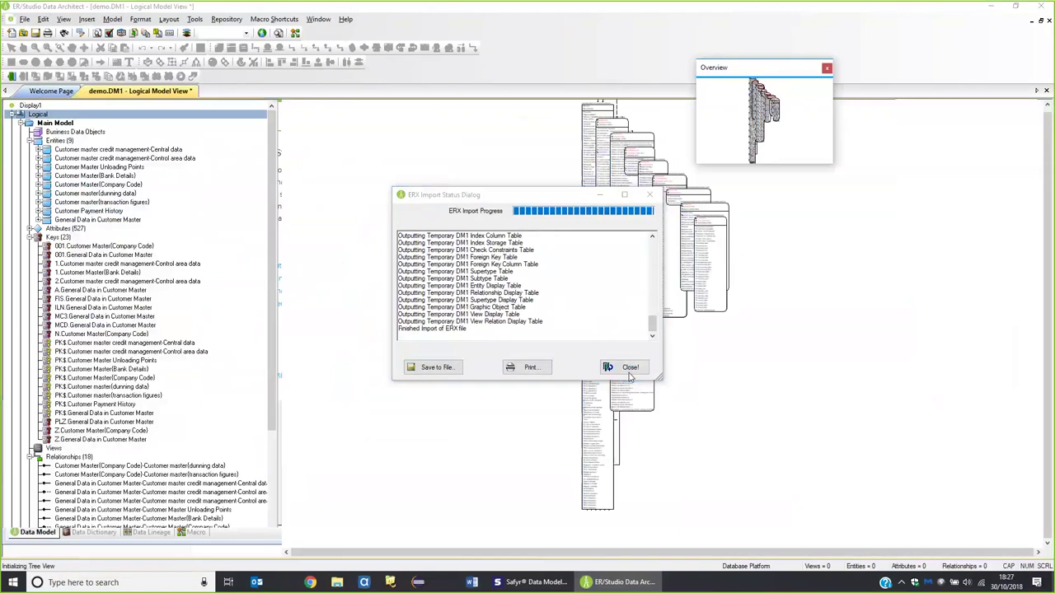
click(629, 367)
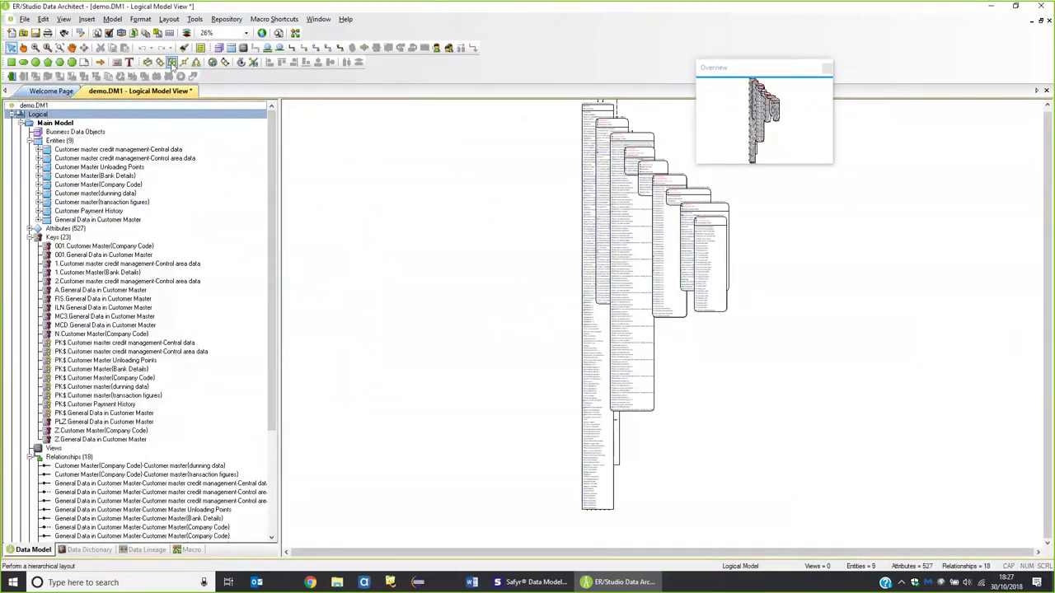
Automatically rearrange the logical model diagram and inspect the General Data in Customer Master and Customer Master(Company Code) entities at 100% zoom.
click(171, 63)
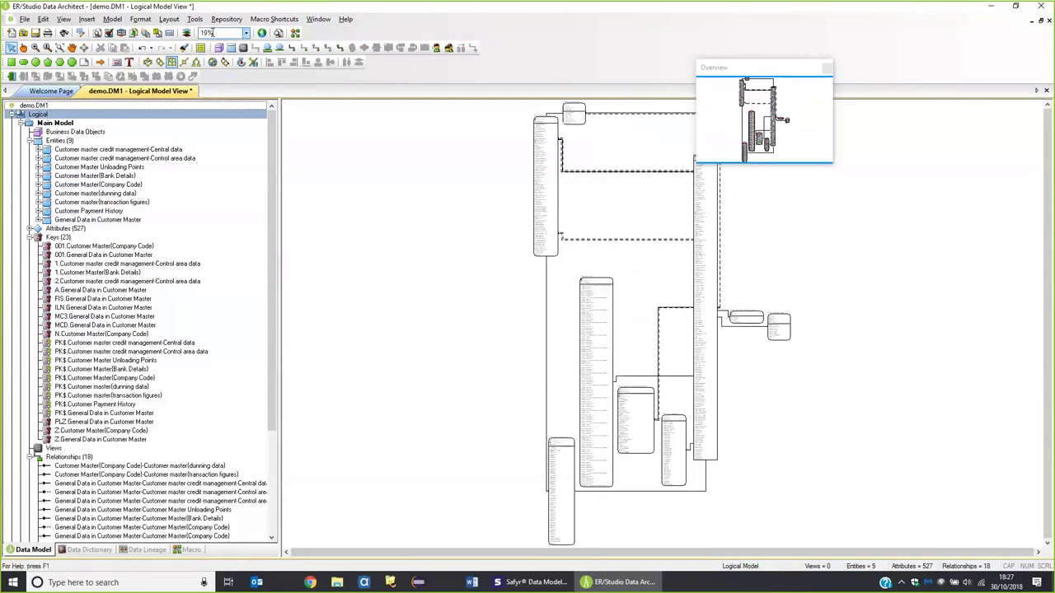
click(245, 33)
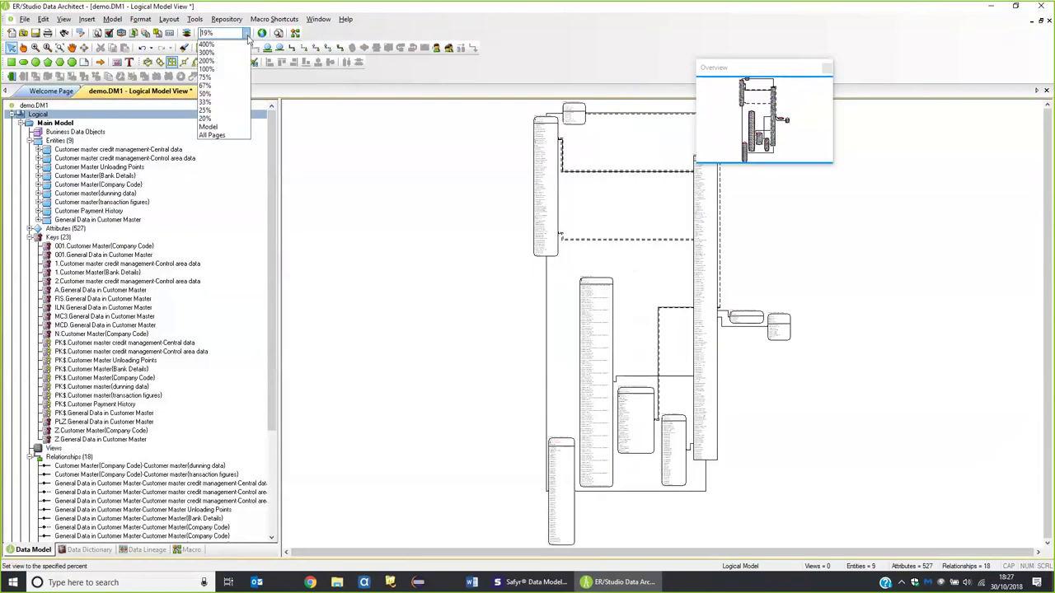
click(212, 70)
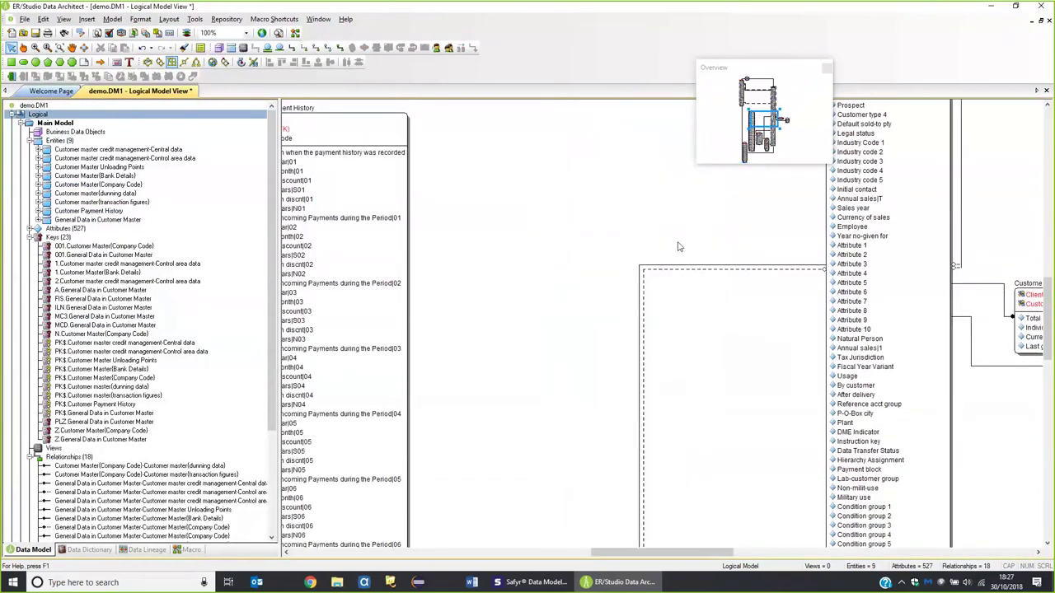
scroll(680, 243, up, 10)
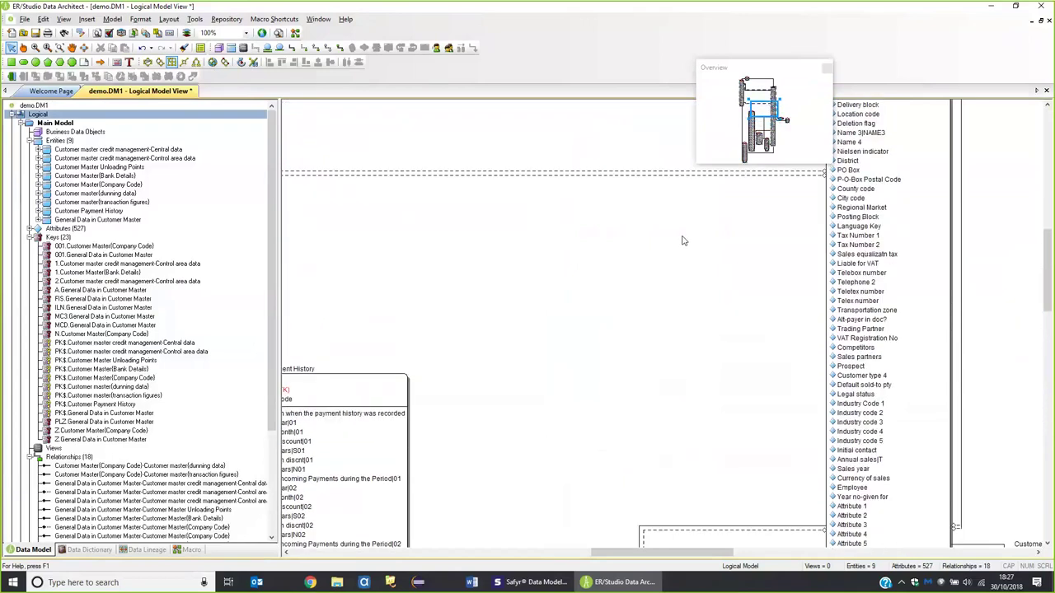
scroll(683, 239, up, 8)
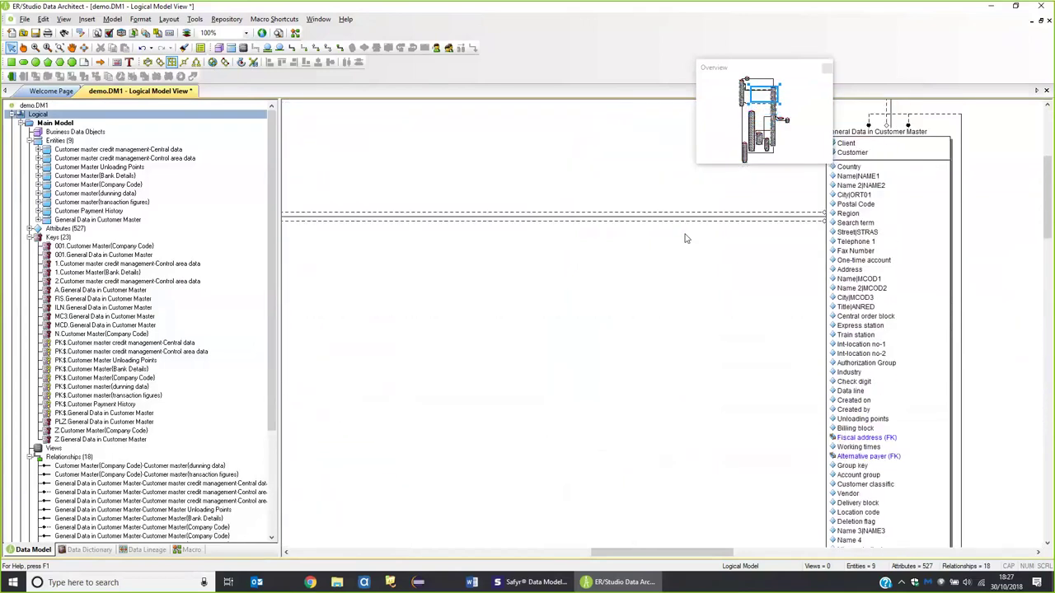
scroll(684, 238, up, 6)
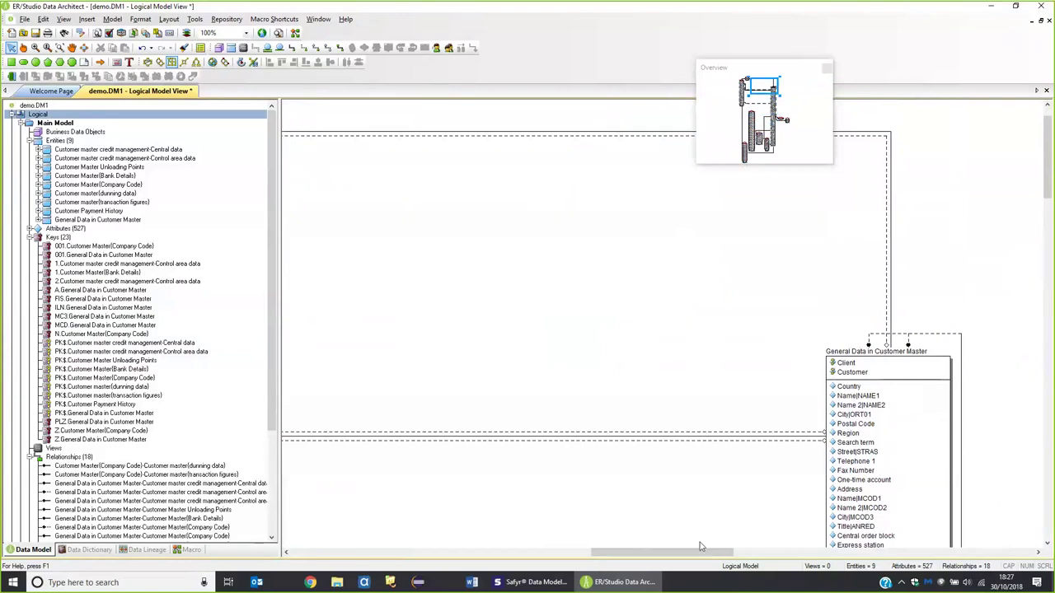
scroll(701, 546, left, 8)
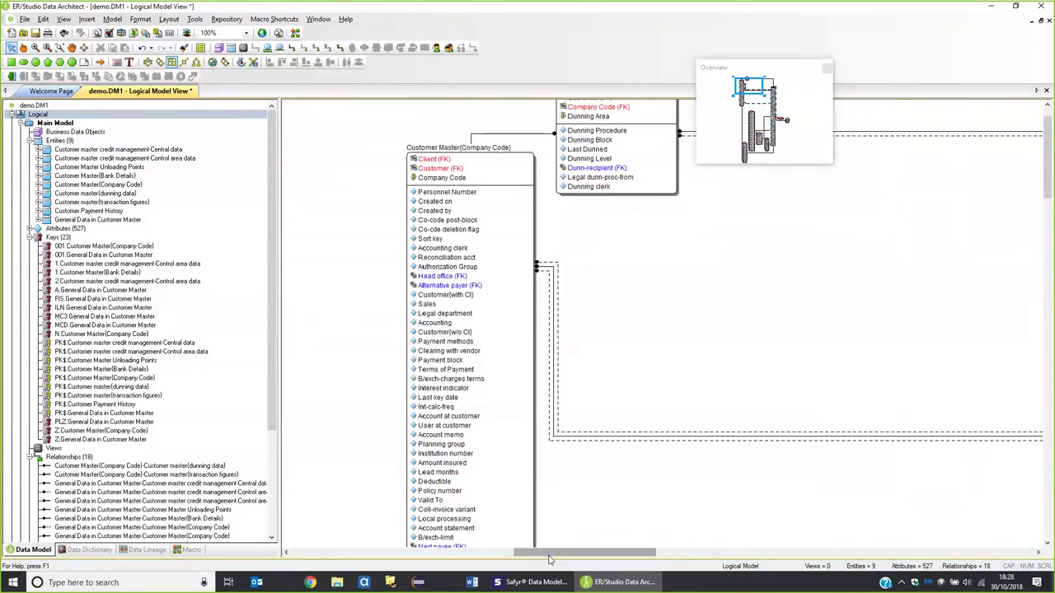
Switch back to Safyr and close the export wizard and the subject area editor.
click(537, 583)
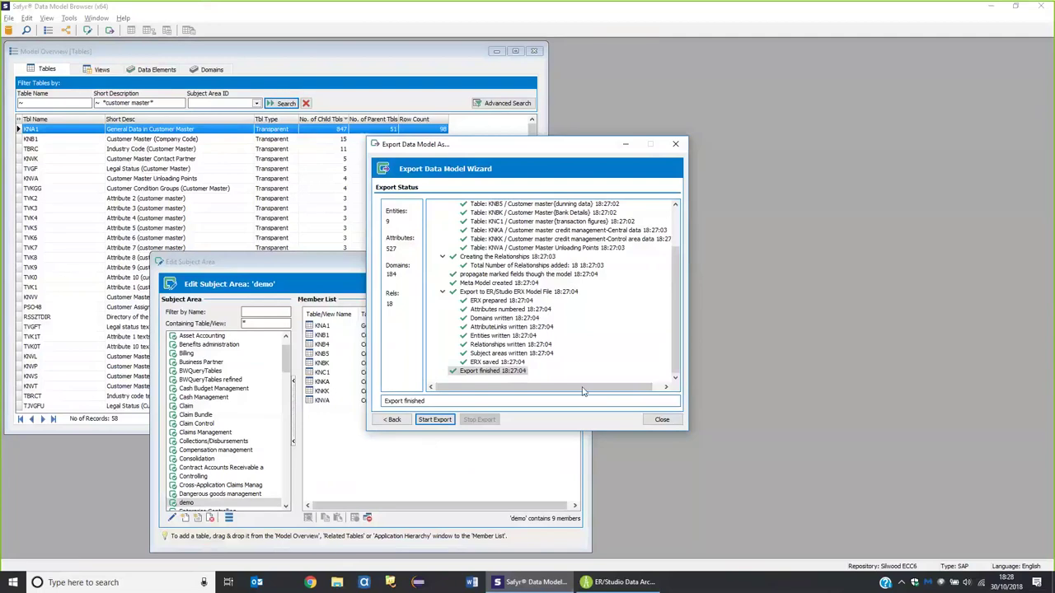
click(662, 419)
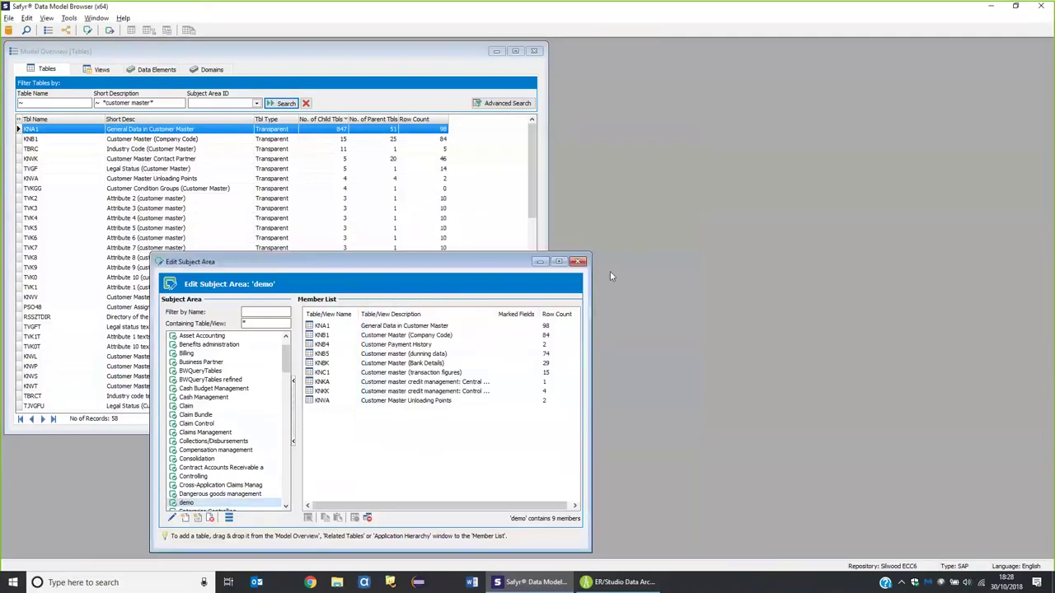
click(582, 261)
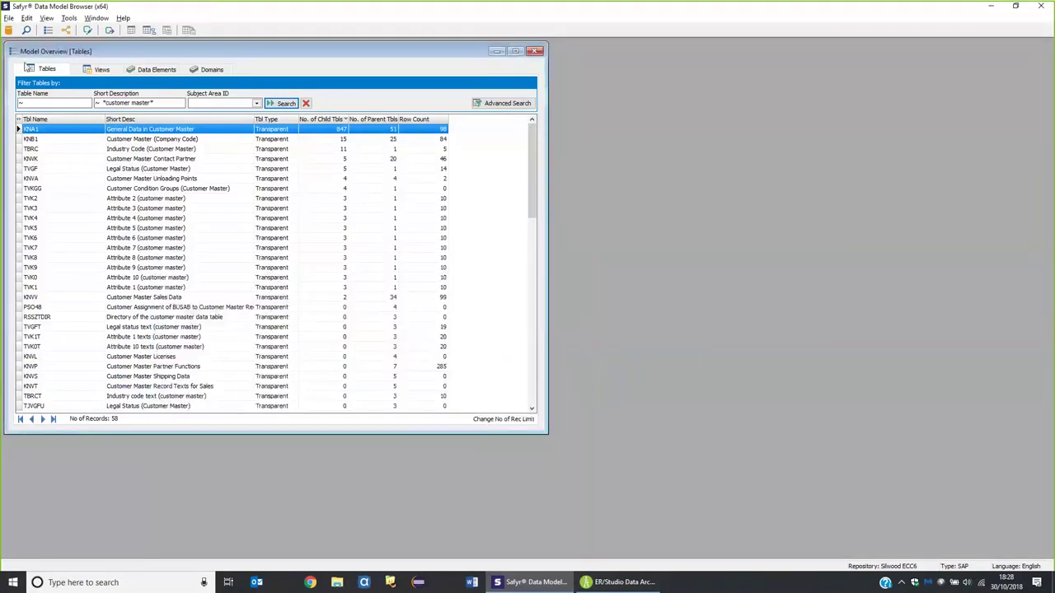
Open the Salesforce Development System repository and list its tables without any filter.
click(8, 29)
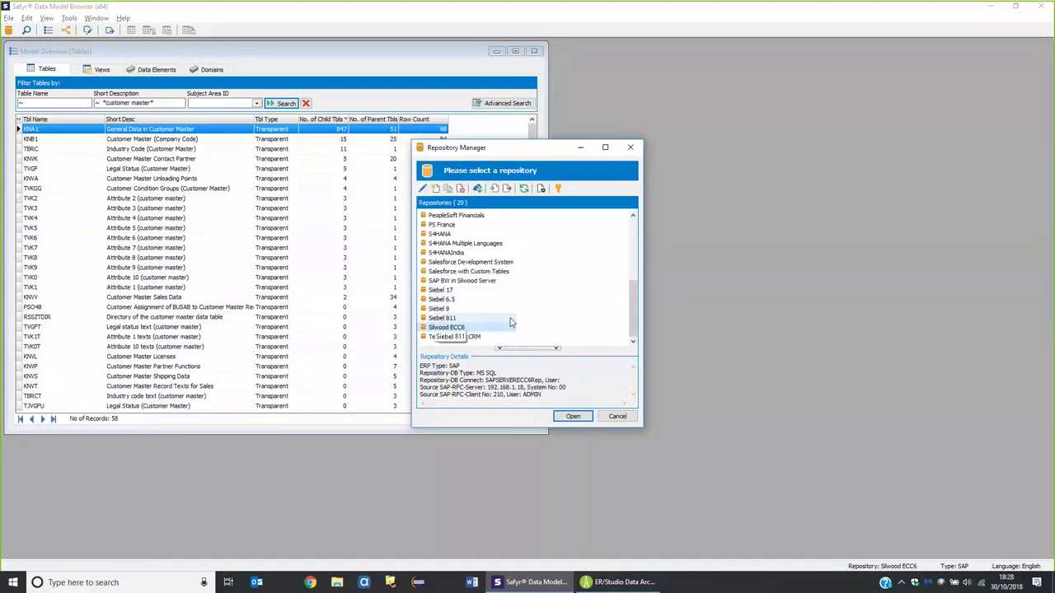
drag(632, 317, 629, 308)
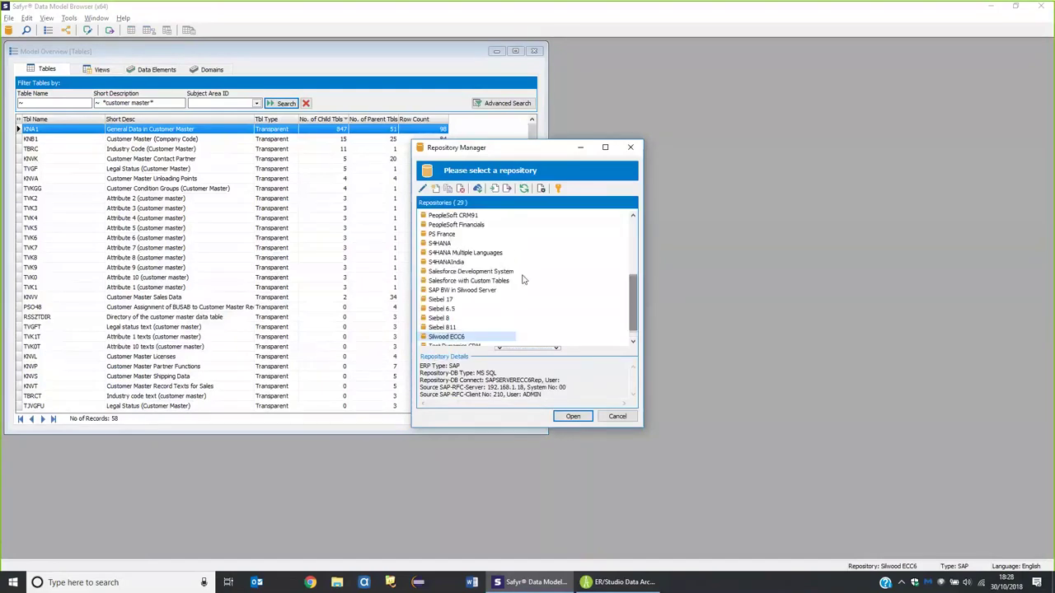
click(473, 271)
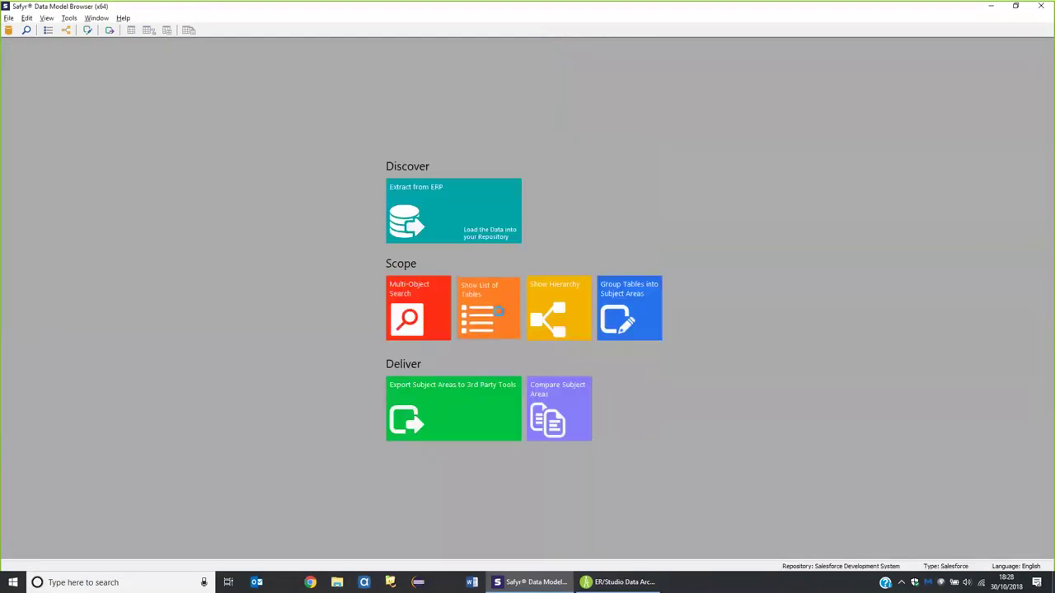
click(496, 313)
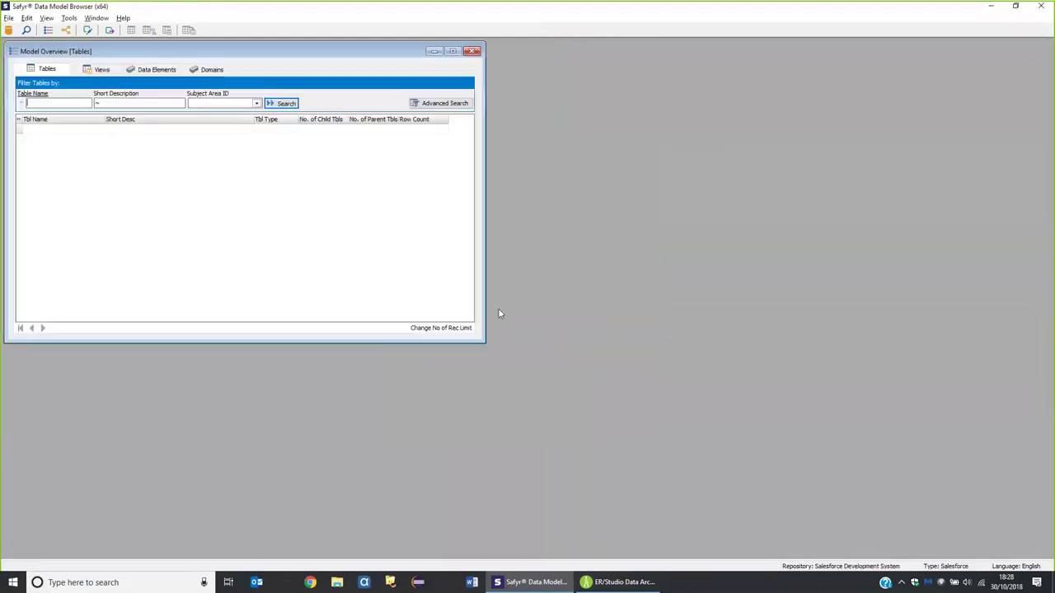
click(286, 104)
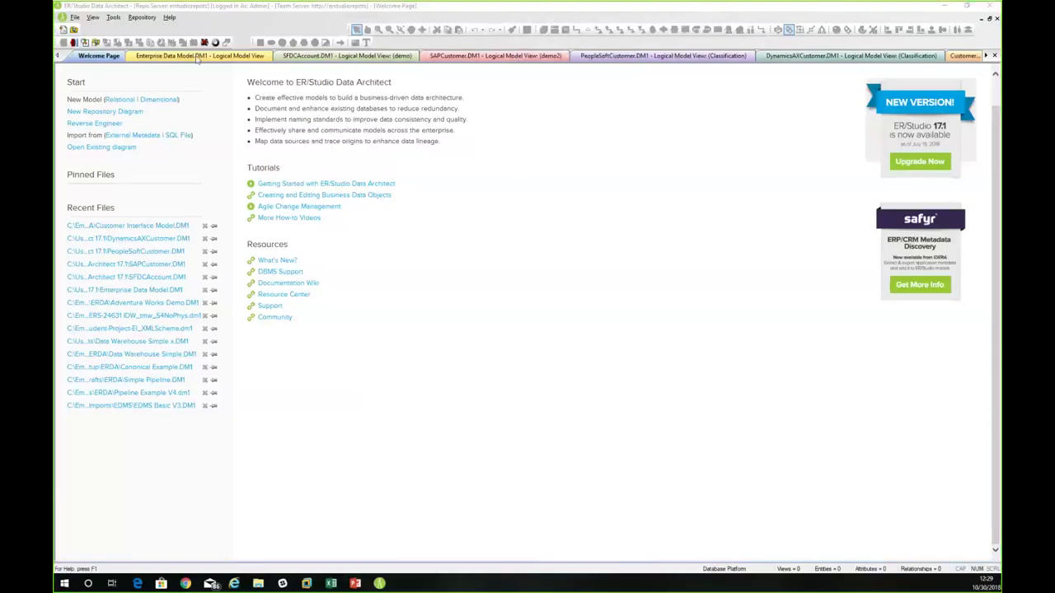
Review the Customer entity's attachment bindings in Enterprise Data Model.DM1, widening the attachment name column to read them, and close the editor.
click(197, 57)
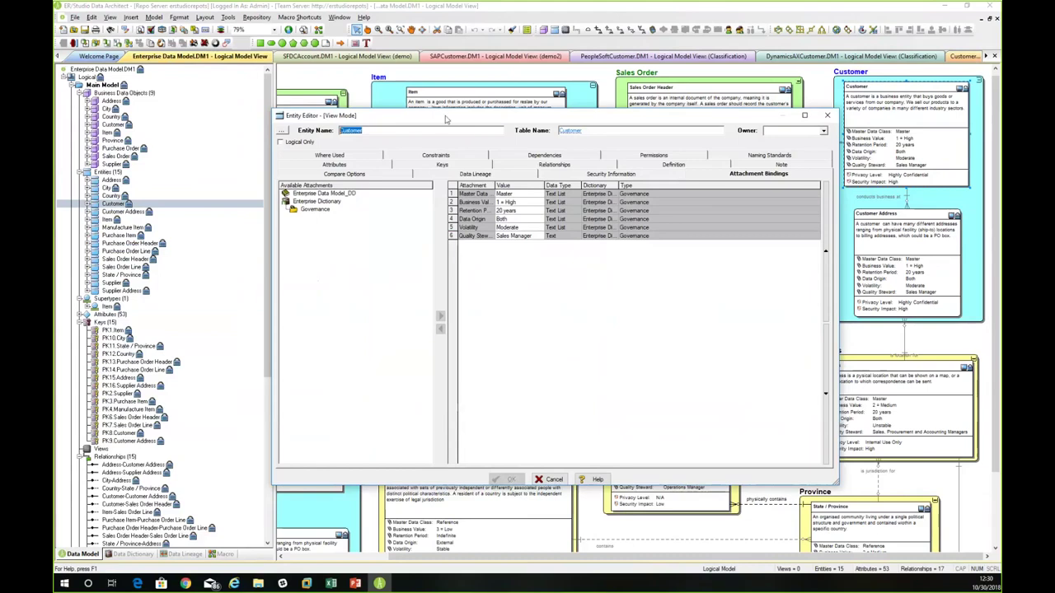
drag(397, 111, 348, 103)
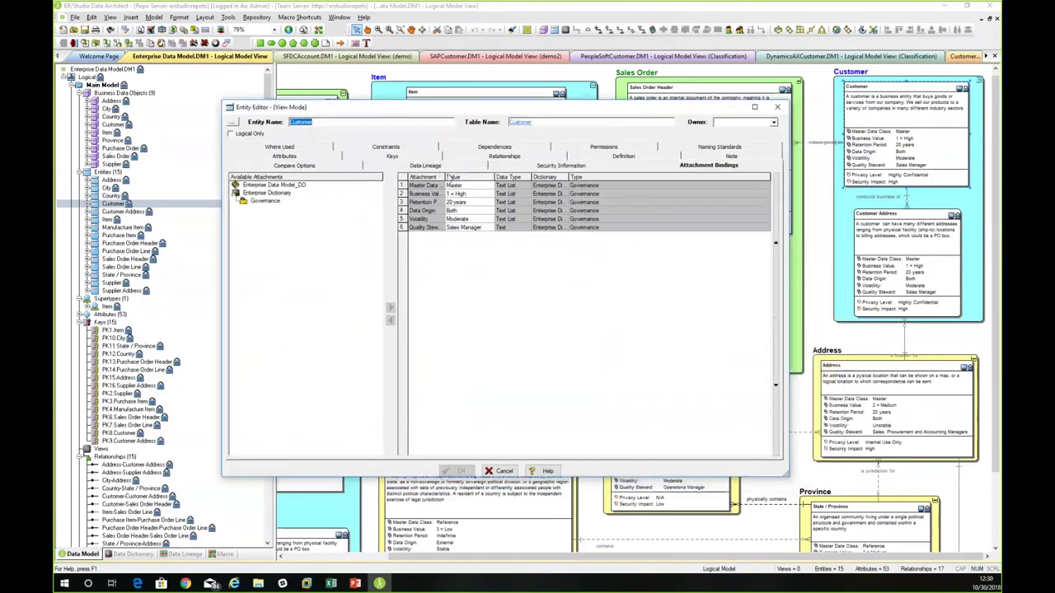
drag(448, 178, 476, 178)
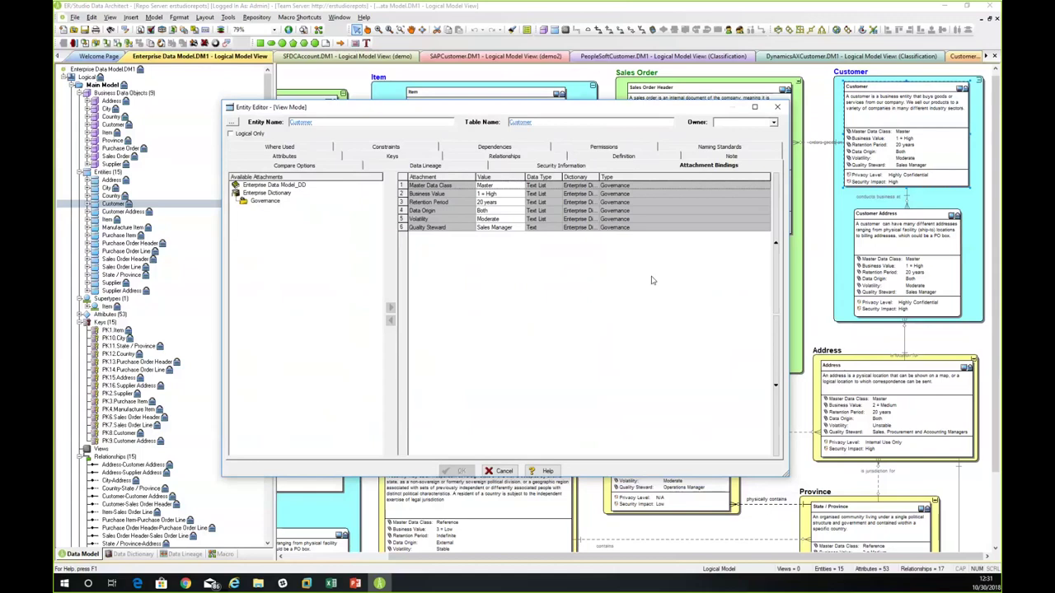
click(779, 108)
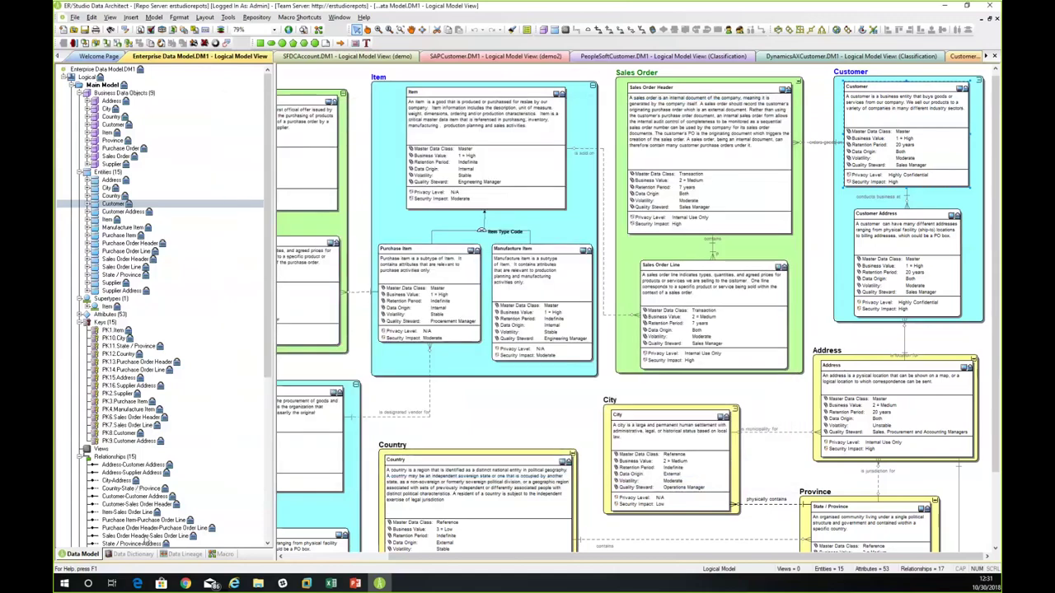
Inspect the name and value list of the Master Data Class governance attachment in the Enterprise Dictionary, and close its editor.
click(137, 554)
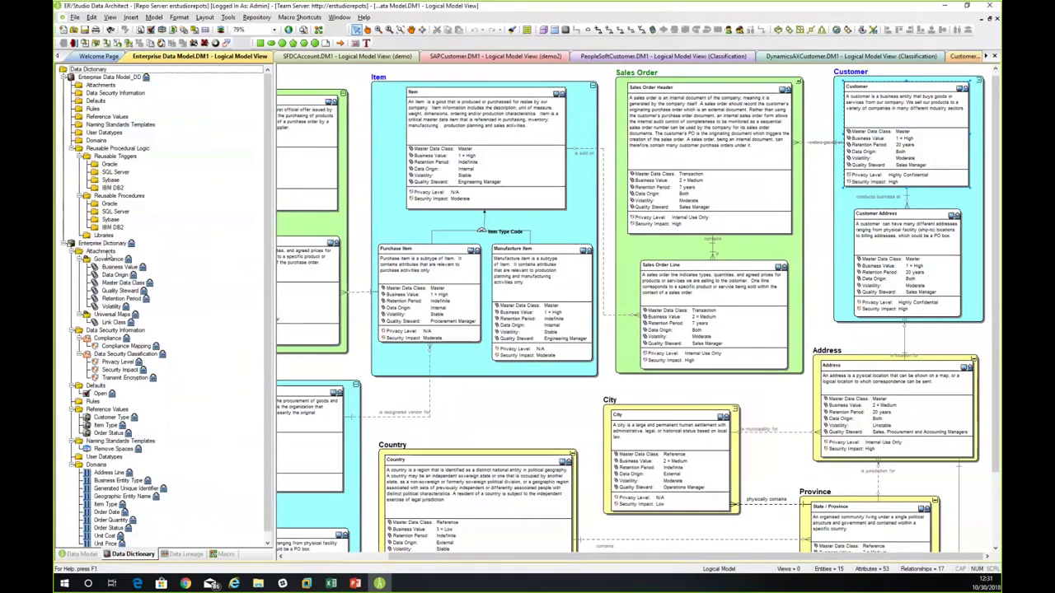
click(107, 260)
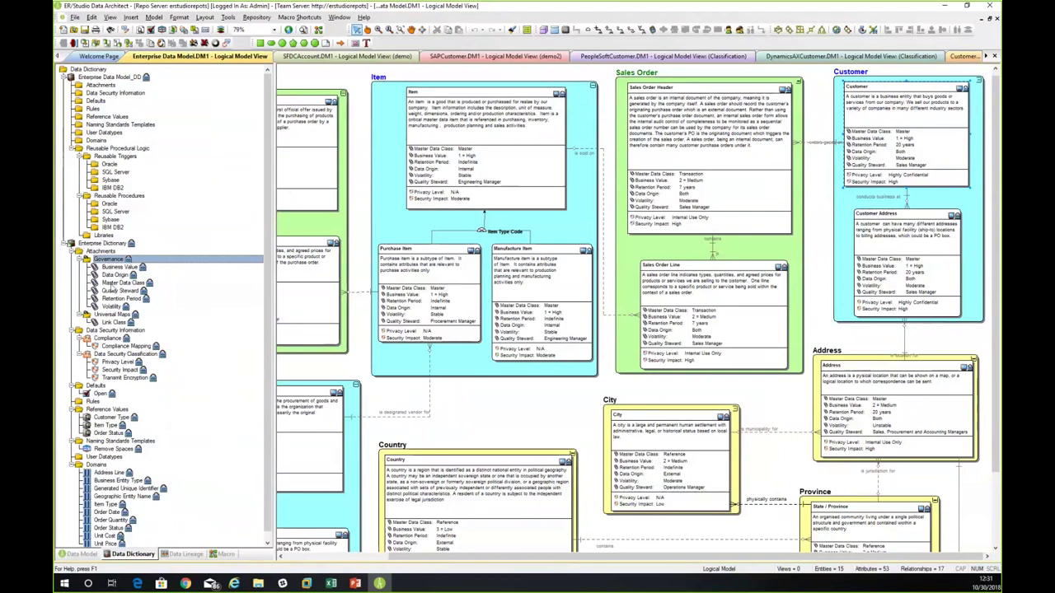
click(105, 285)
double_click(106, 285)
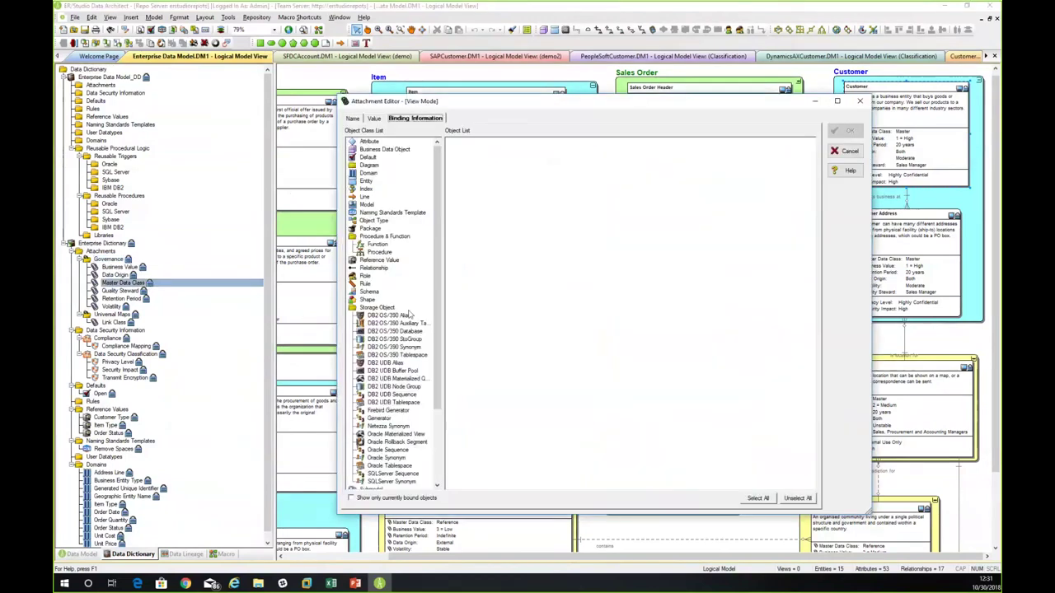
click(354, 119)
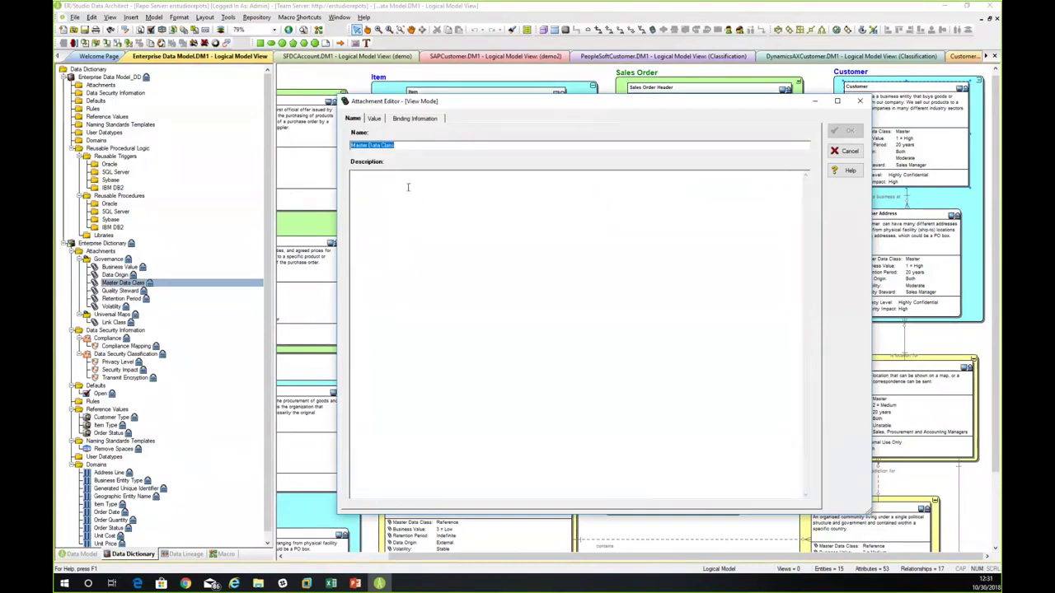
click(375, 119)
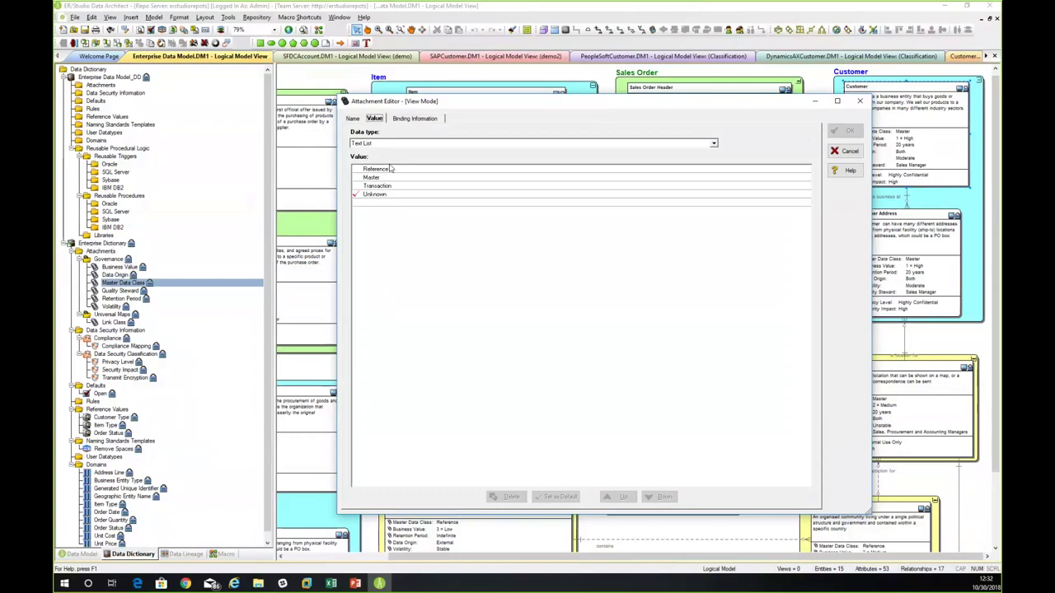
click(861, 102)
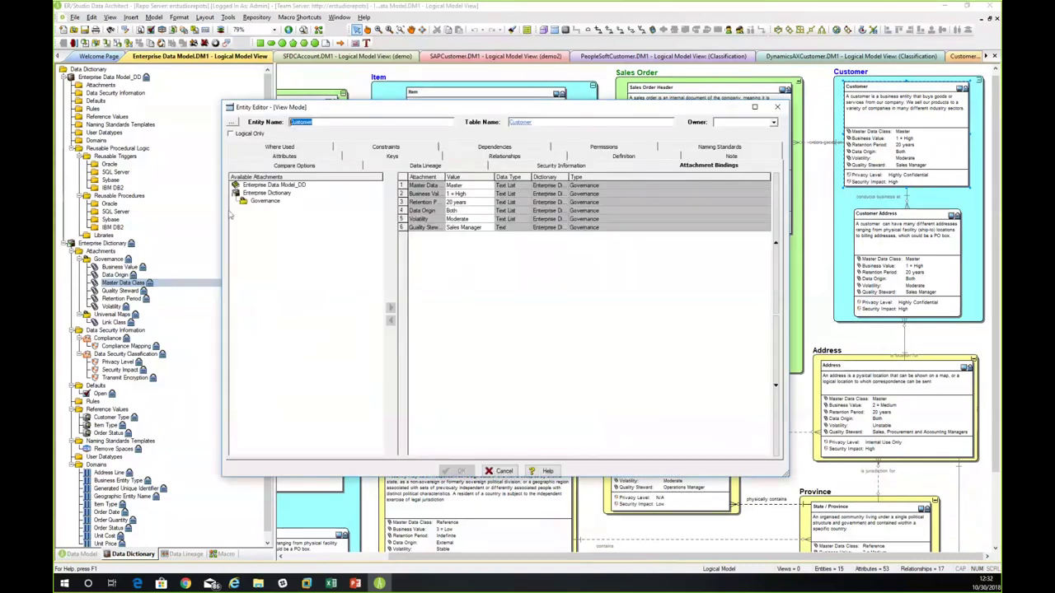
Review the Customer entity's security information and close the entity editor.
click(538, 168)
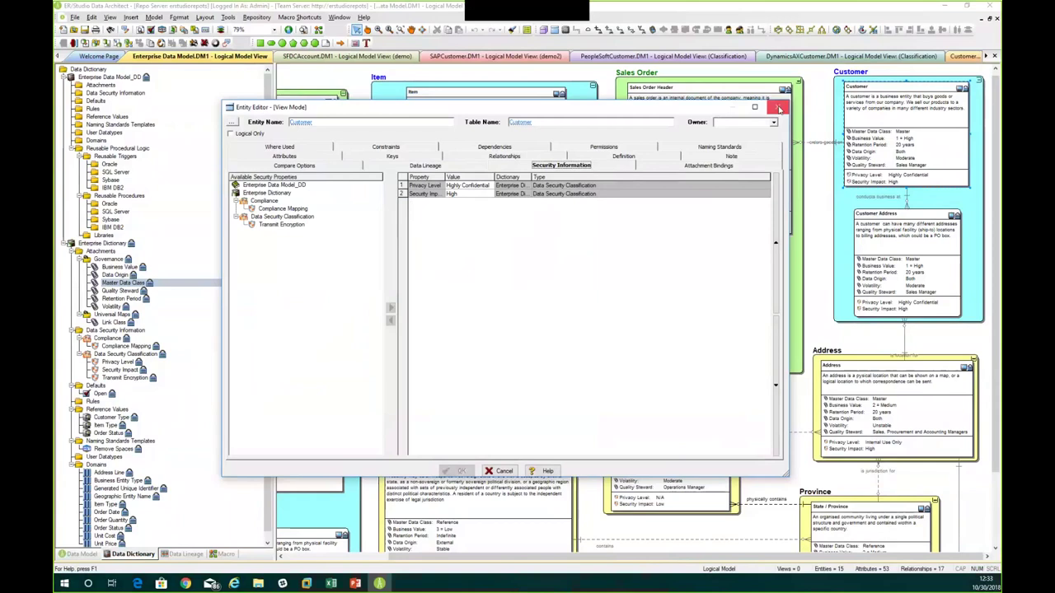
click(780, 108)
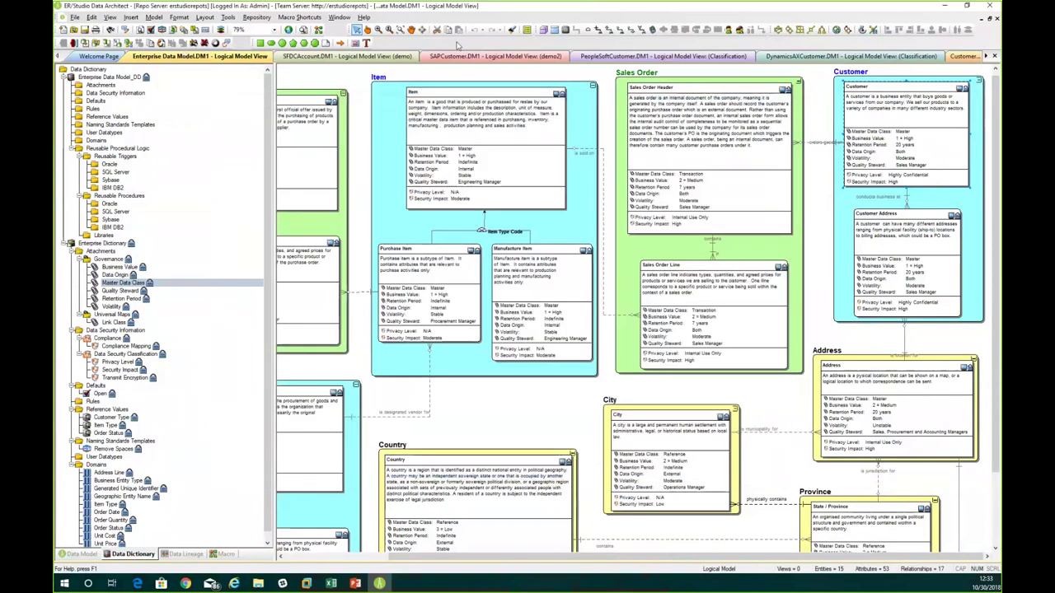
View the Main Model and demo2 submodel diagrams of SAPCustomer.DM1, and the SFDCAccount.DM1 demo diagram.
click(494, 56)
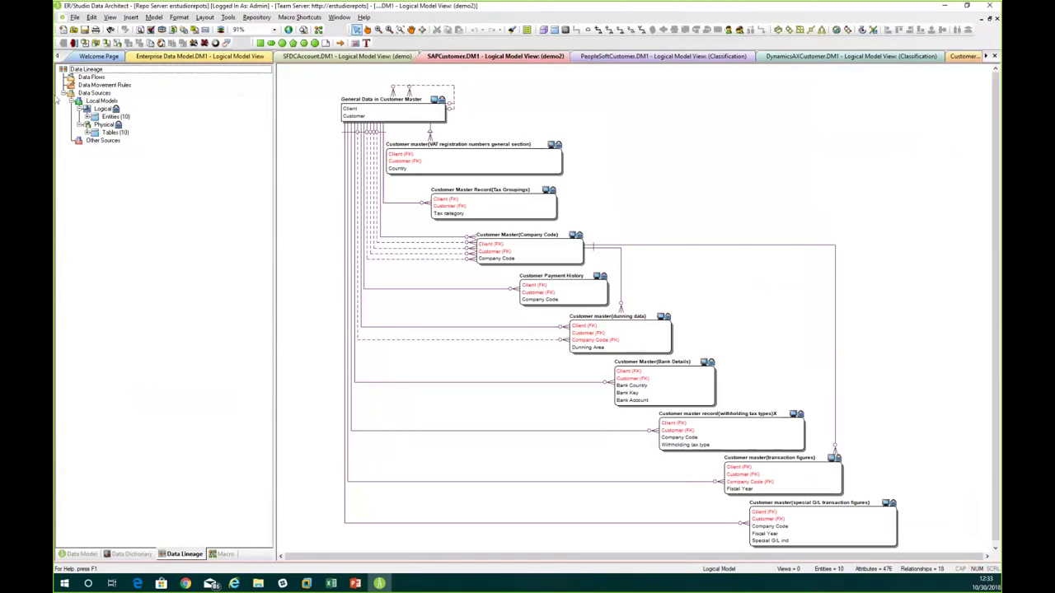
click(89, 554)
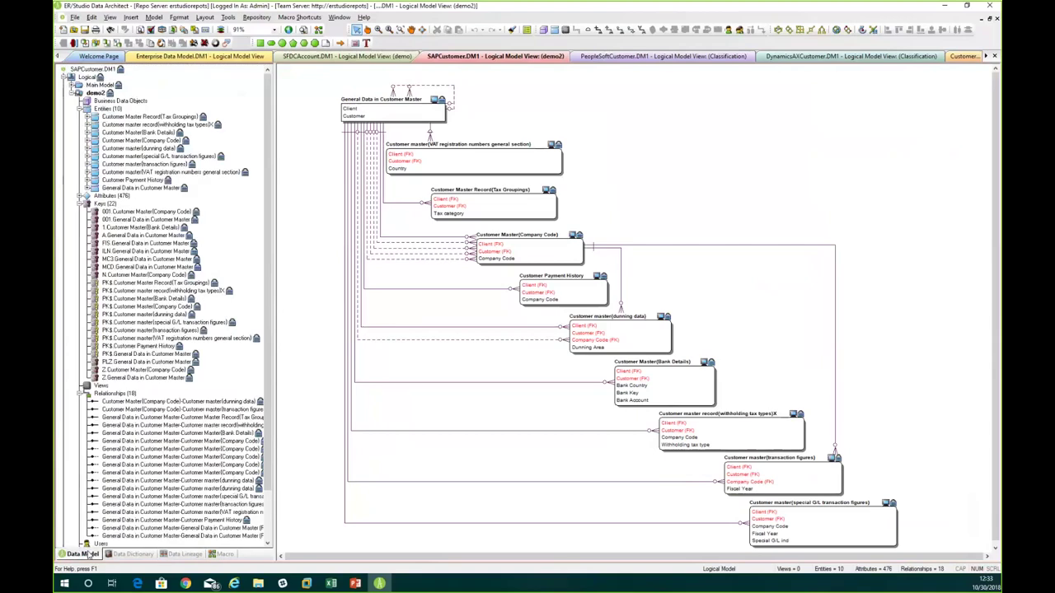
double_click(92, 85)
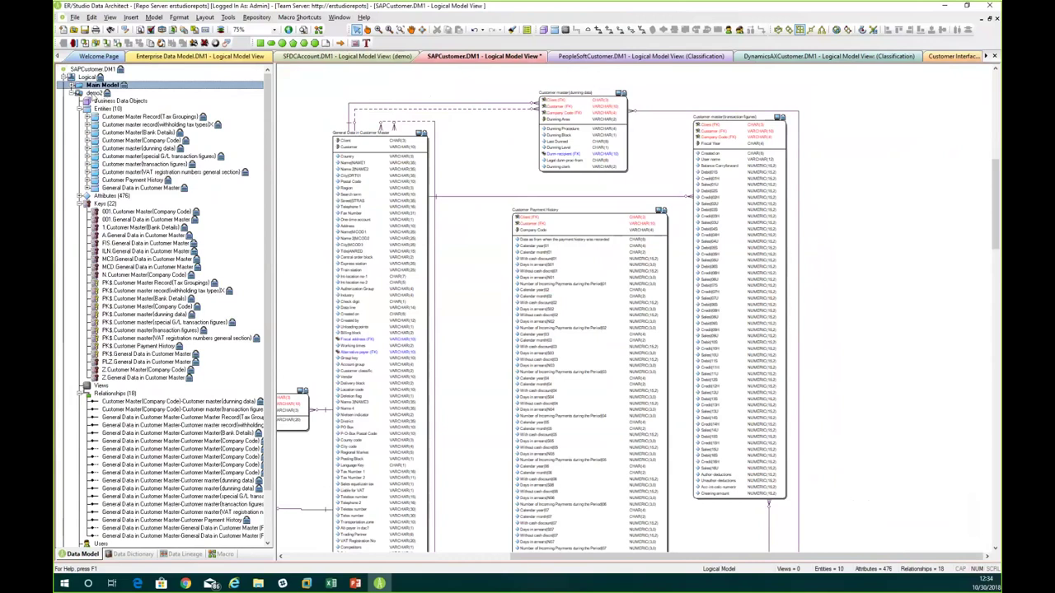
click(94, 93)
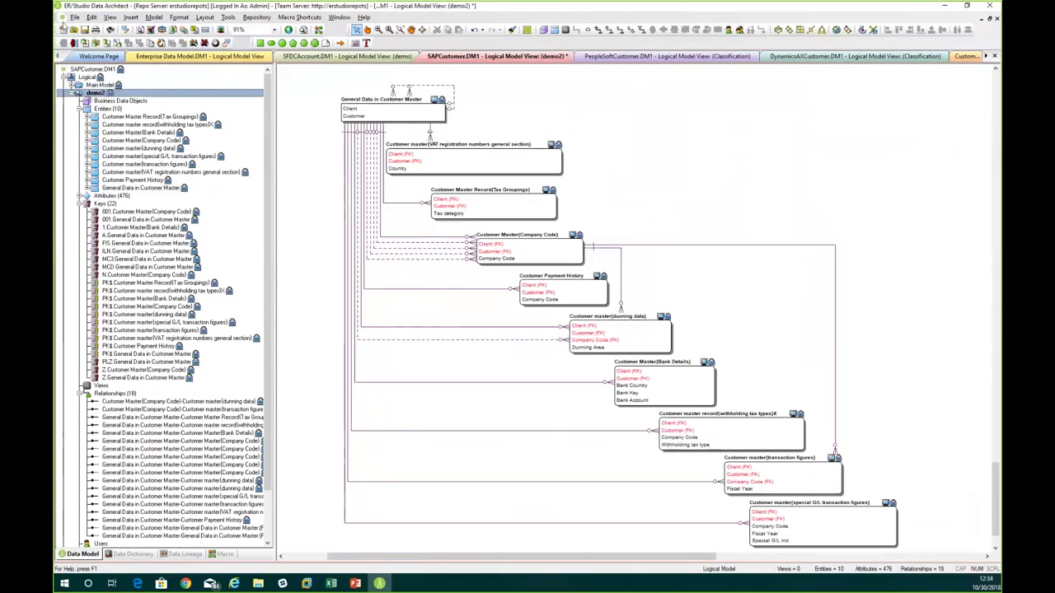
click(346, 56)
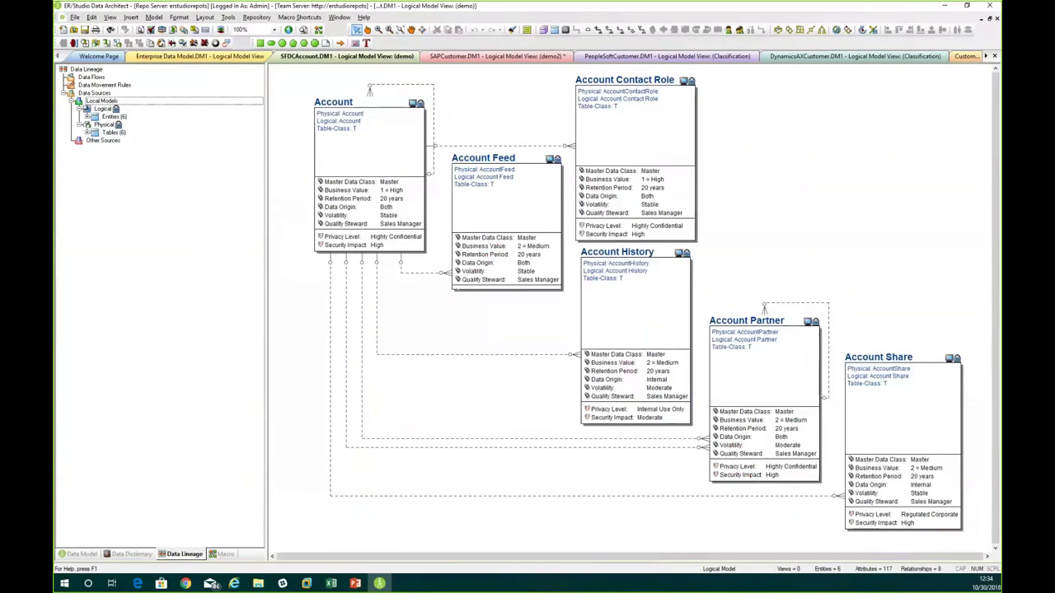
Examine where the Customer entity of Enterprise Data Model.DM1 is used, expanding its logical mappings to SAPCustomer.DM1, and close the editor.
click(198, 56)
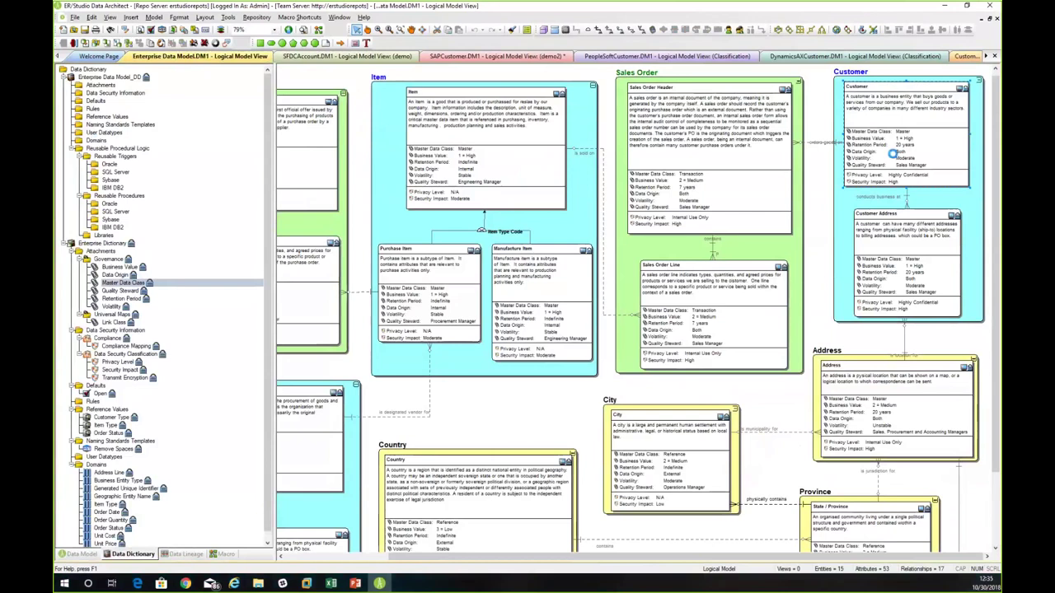
double_click(893, 154)
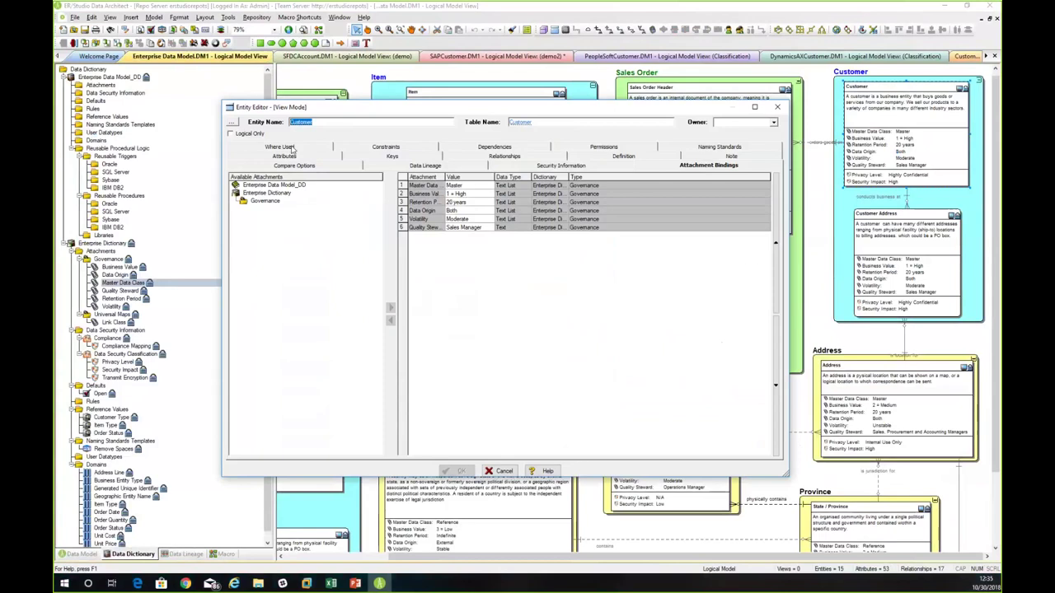
click(280, 147)
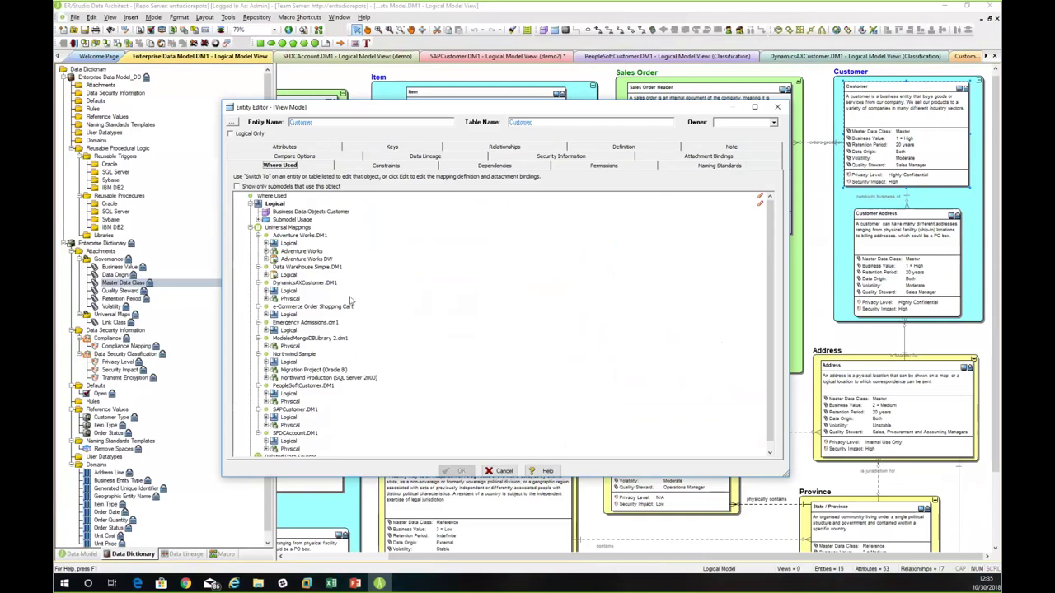
scroll(274, 347, down, 1)
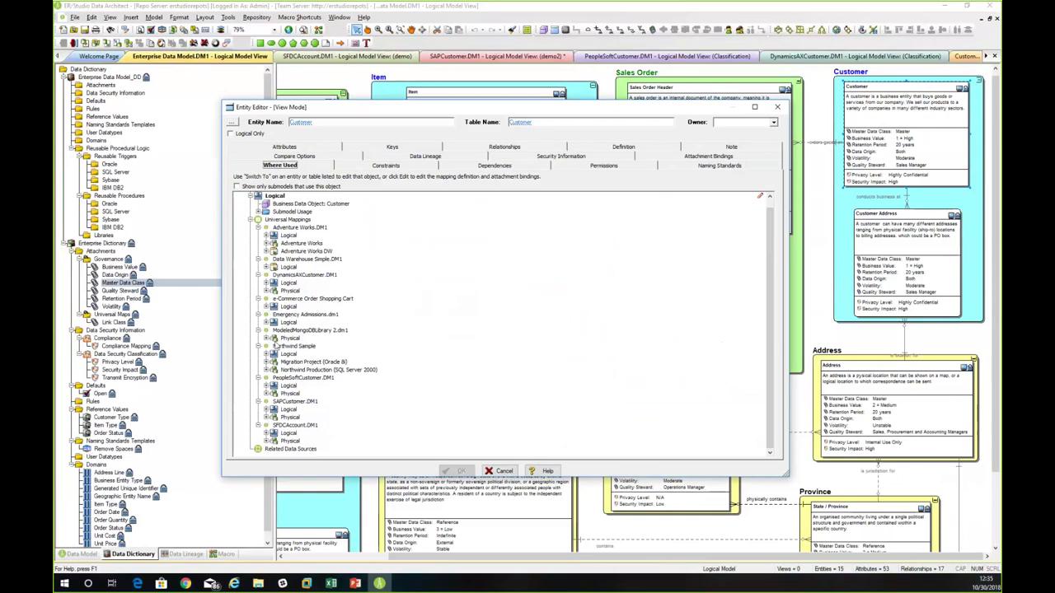
click(266, 408)
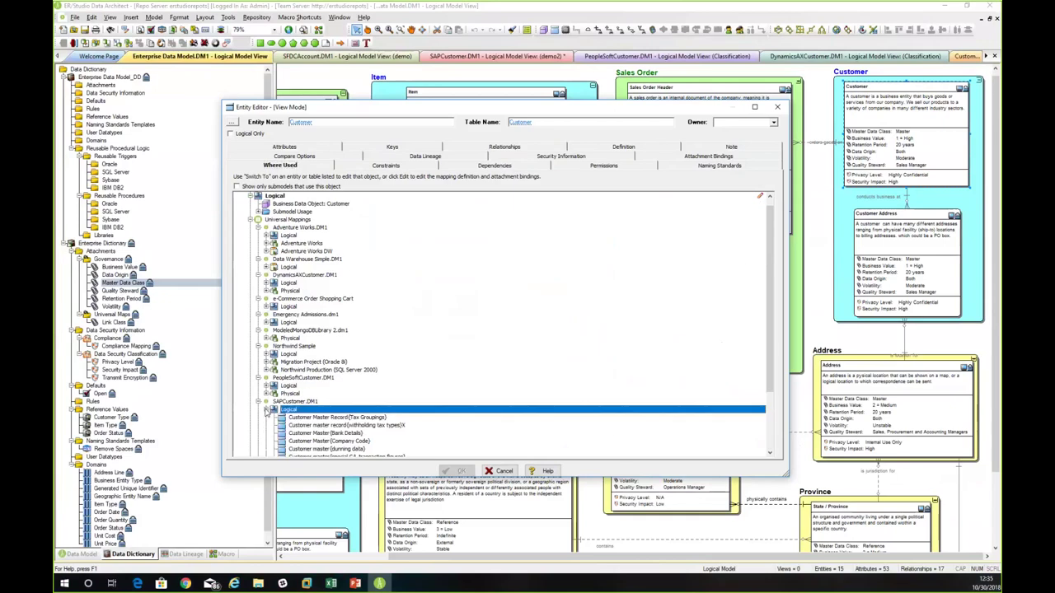
scroll(326, 416, down, 3)
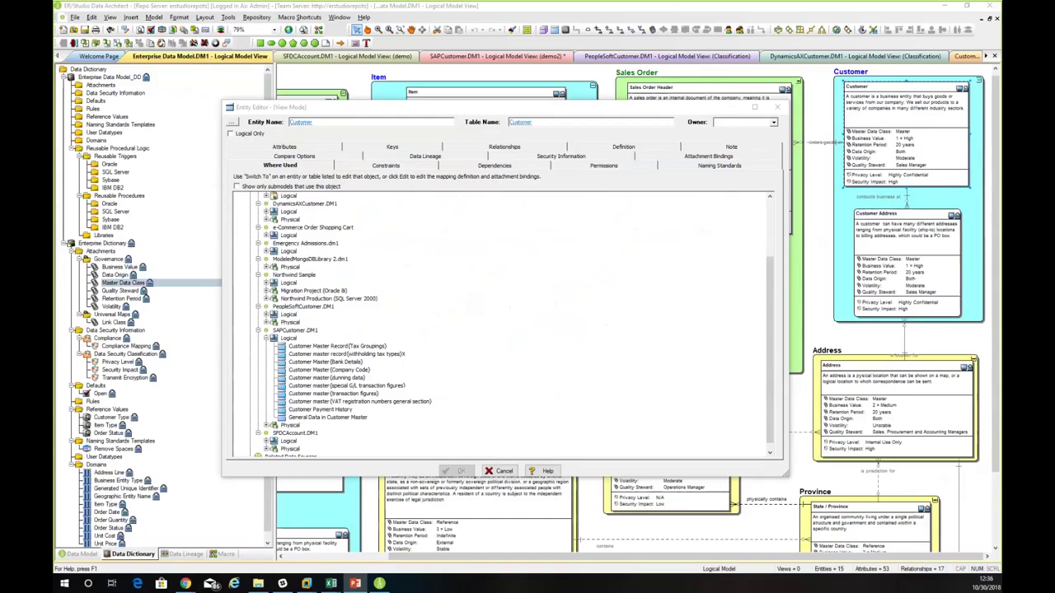
click(776, 107)
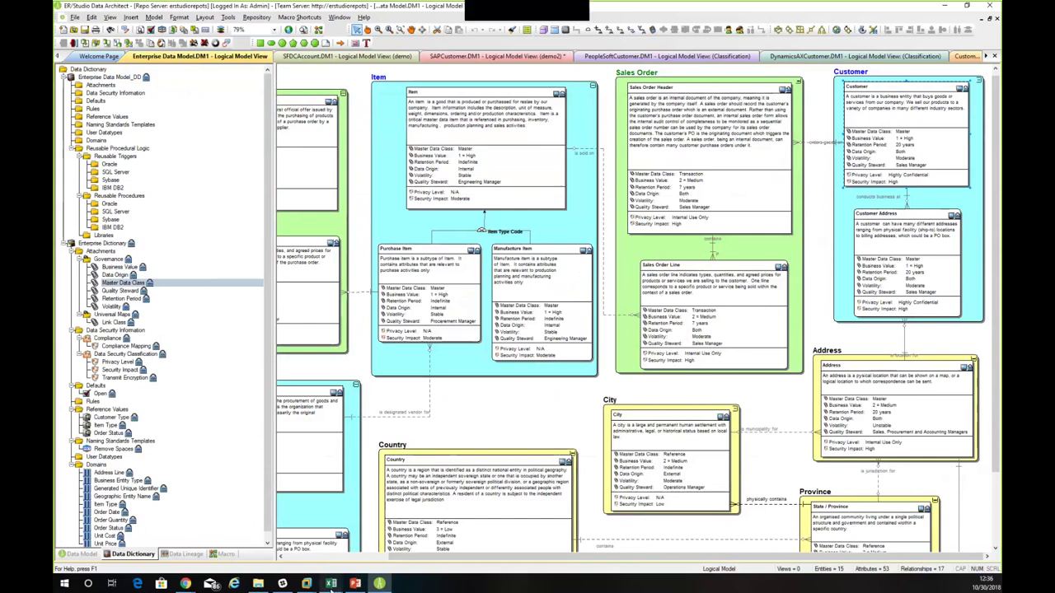
Switch to Excel to review the Master Data Class pivot table in the Attachments Analysis workbook, and minimize it.
mouse_move(330, 587)
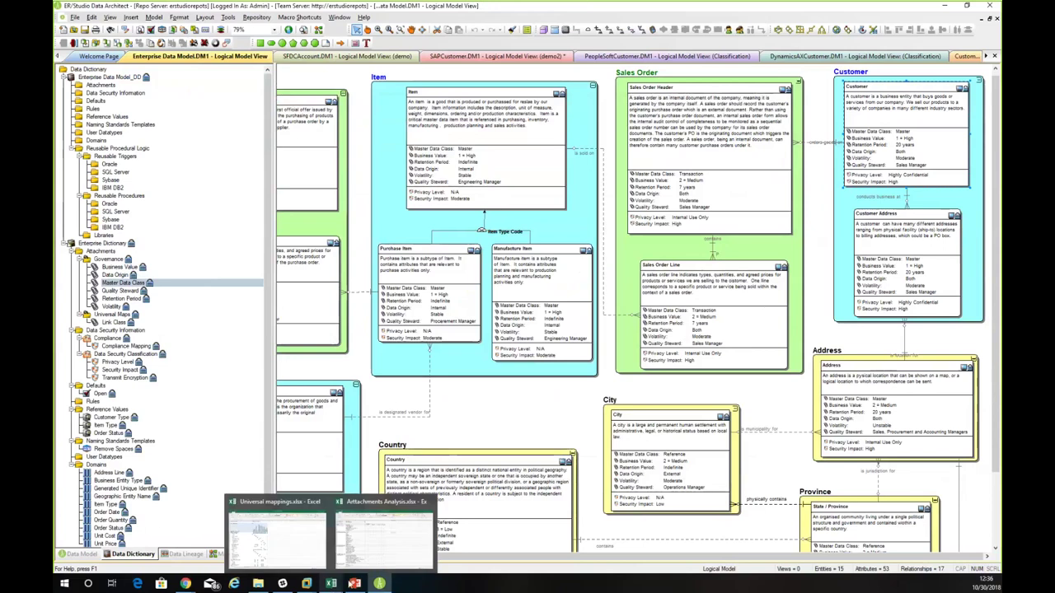
key(alt+Tab)
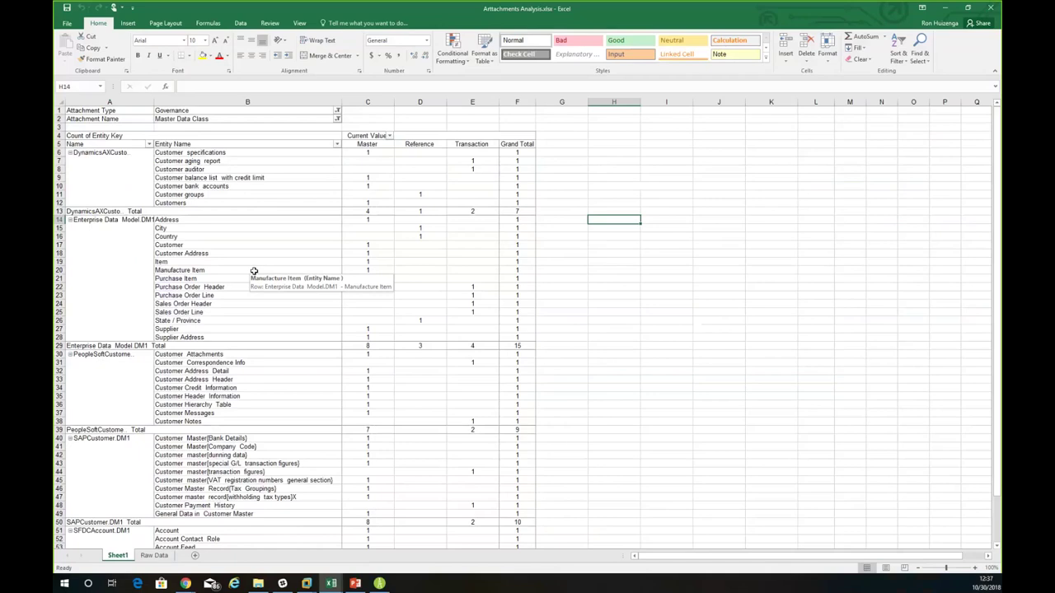
click(945, 8)
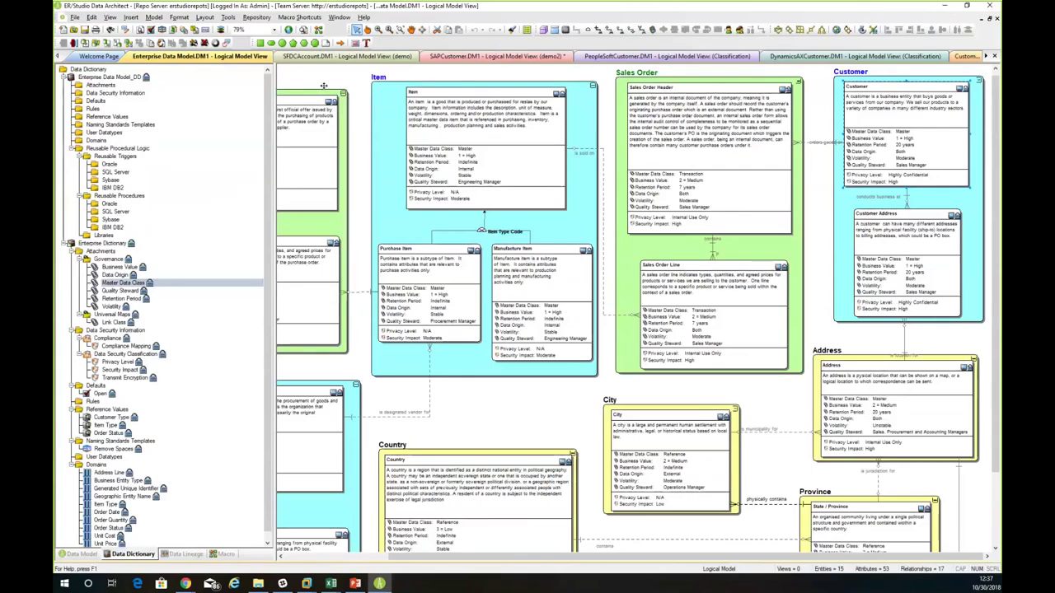
View the Classification diagrams of PeopleSoftCustomer.DM1 and DynamicsAXCustomer.DM1, and the Salesforce Import to Peoplesoft data flow of Customer Interface Model.DM1.
click(606, 56)
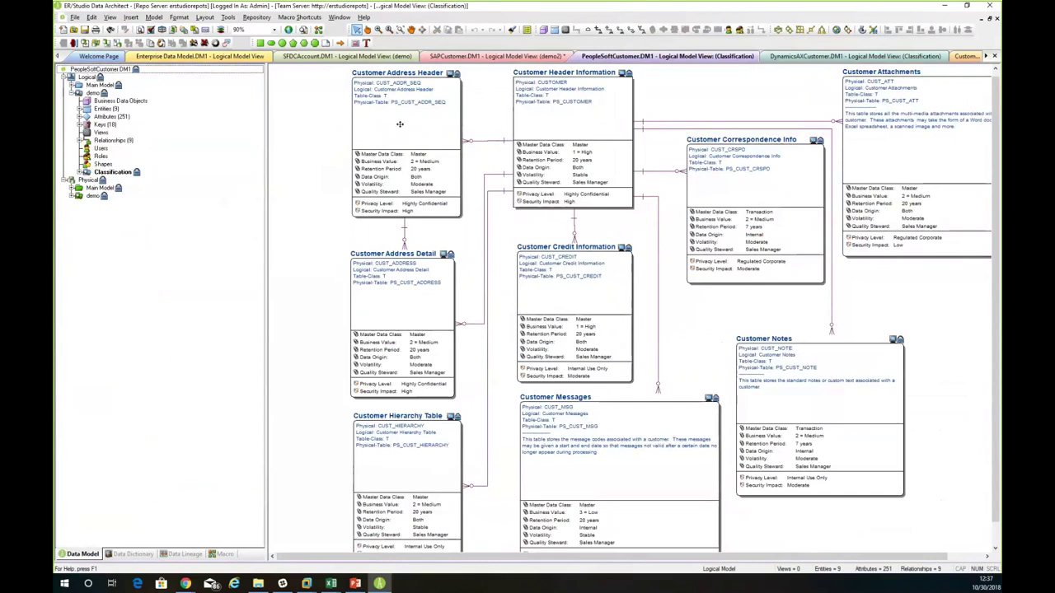
click(787, 58)
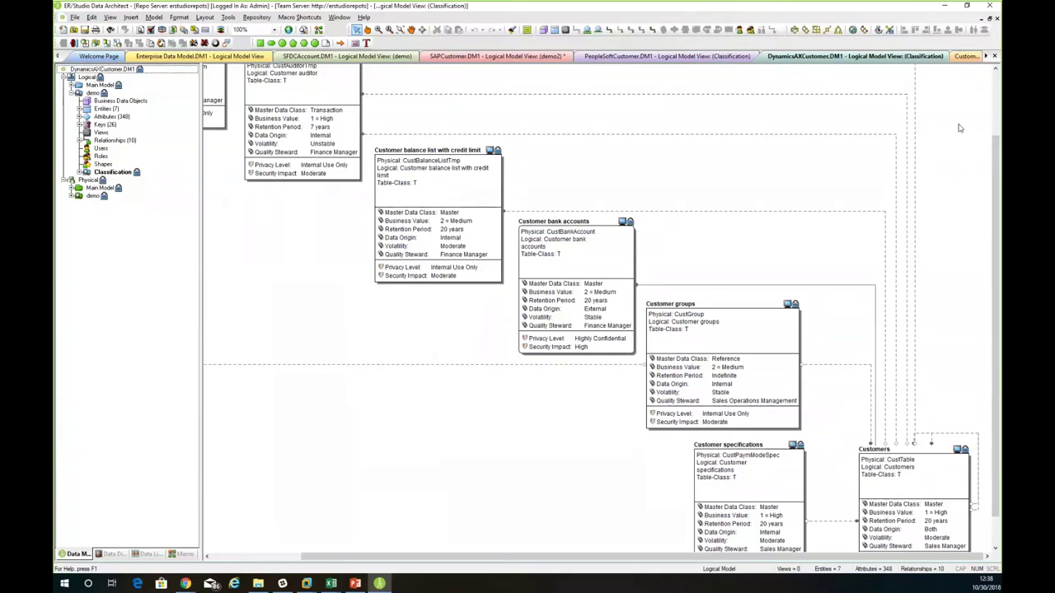
click(984, 56)
click(984, 56)
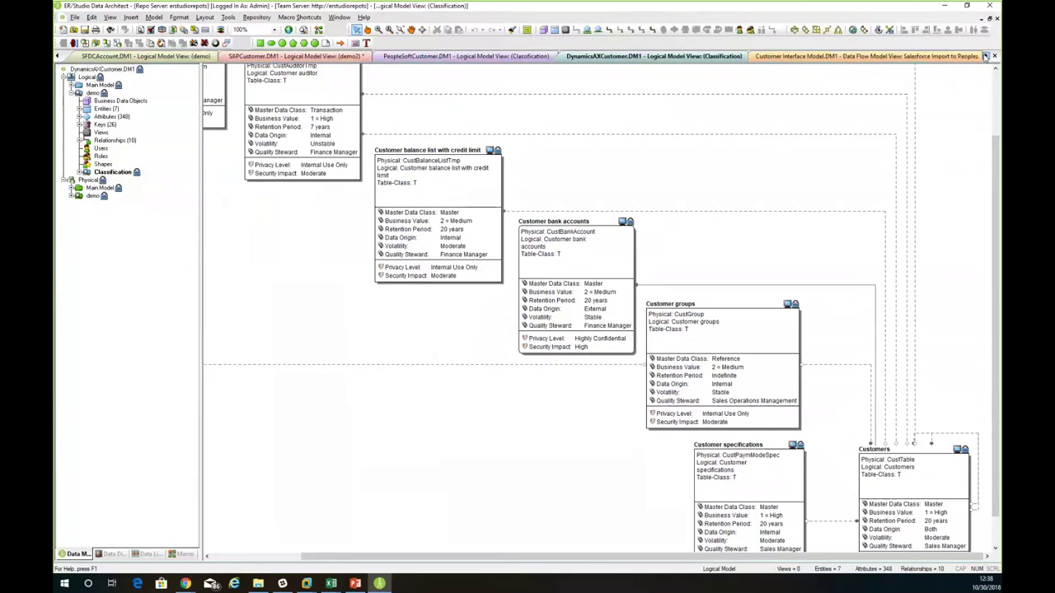
click(892, 56)
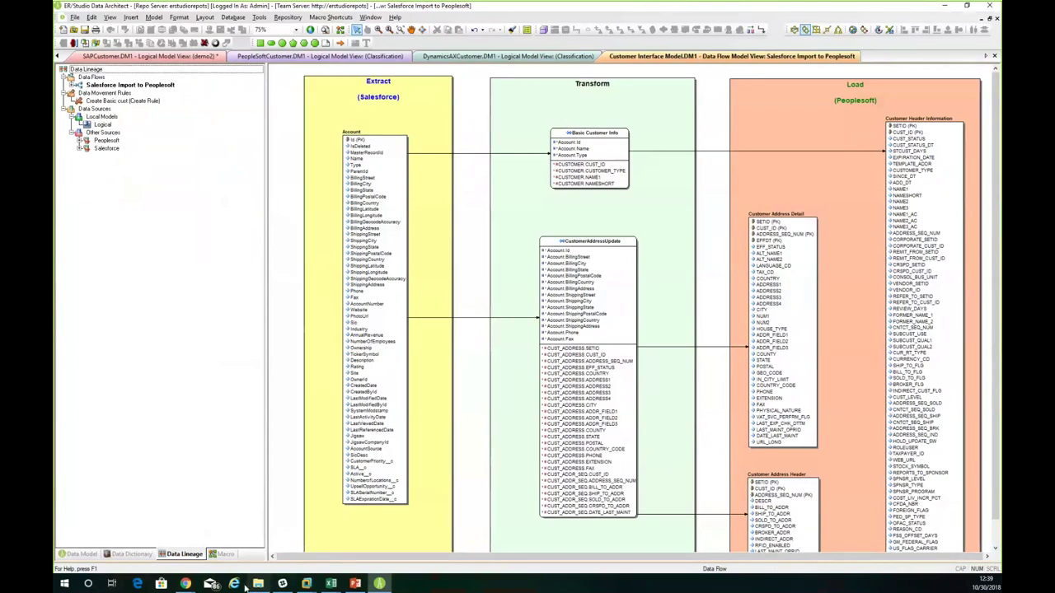
Switch to Idera Team Server in Chrome and try to open the physical demo diagram of DynamicsAXCustomer.DM1, closing its browser tab.
click(187, 585)
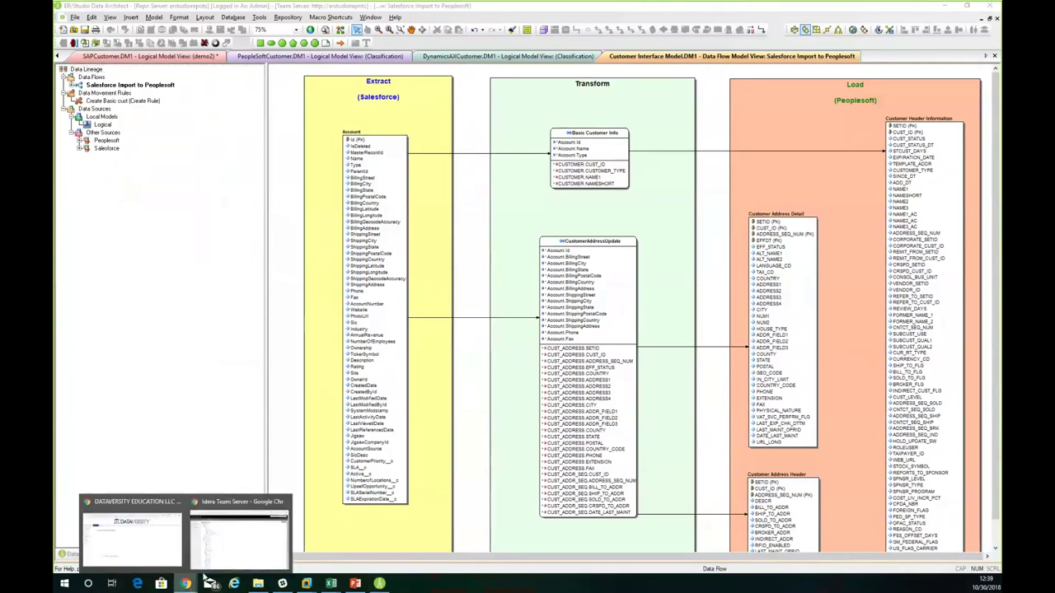
click(227, 564)
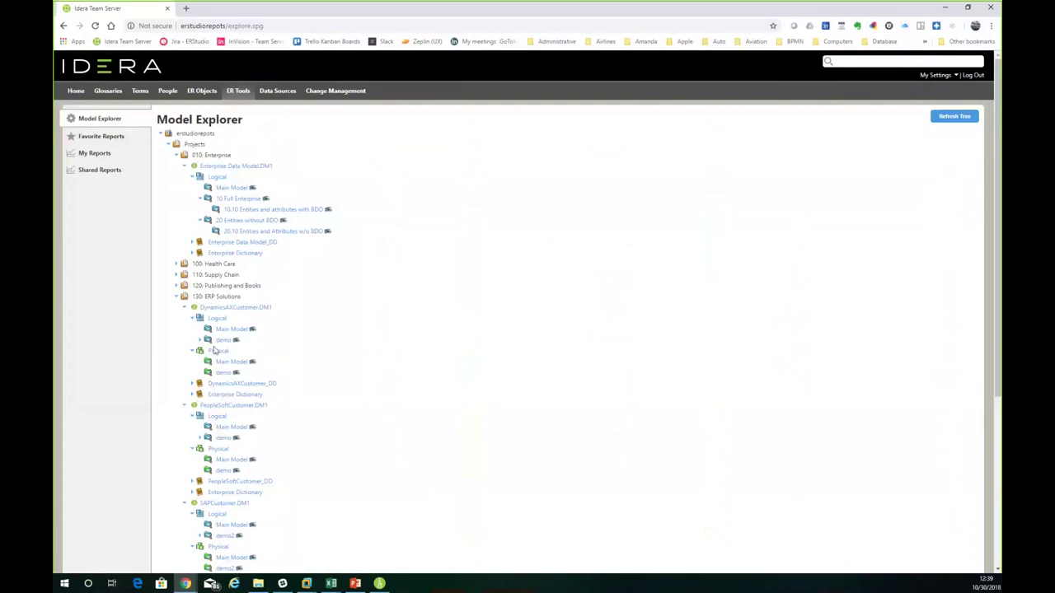
mouse_move(228, 343)
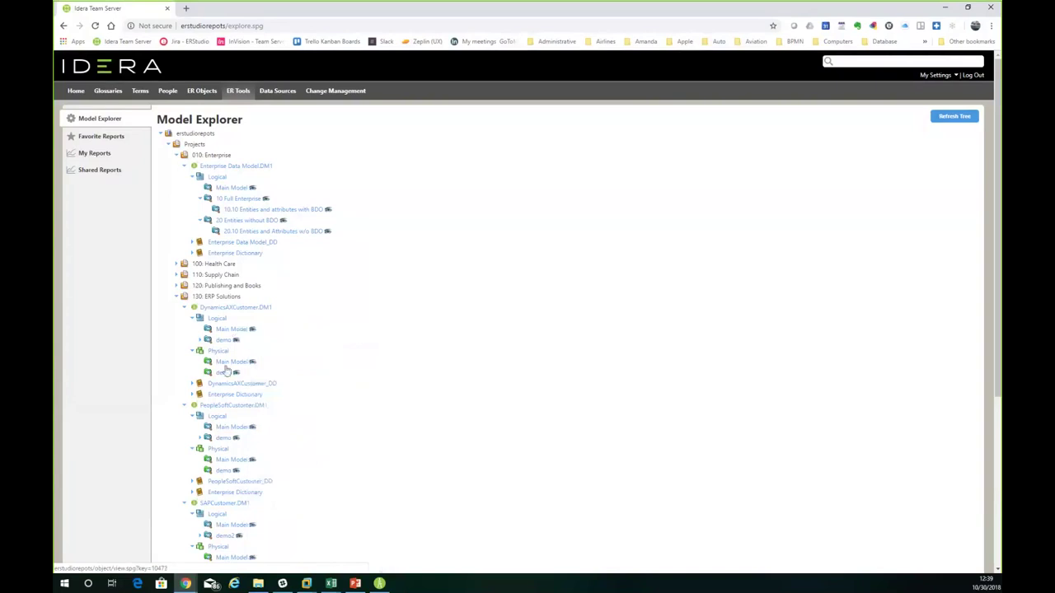
mouse_move(227, 376)
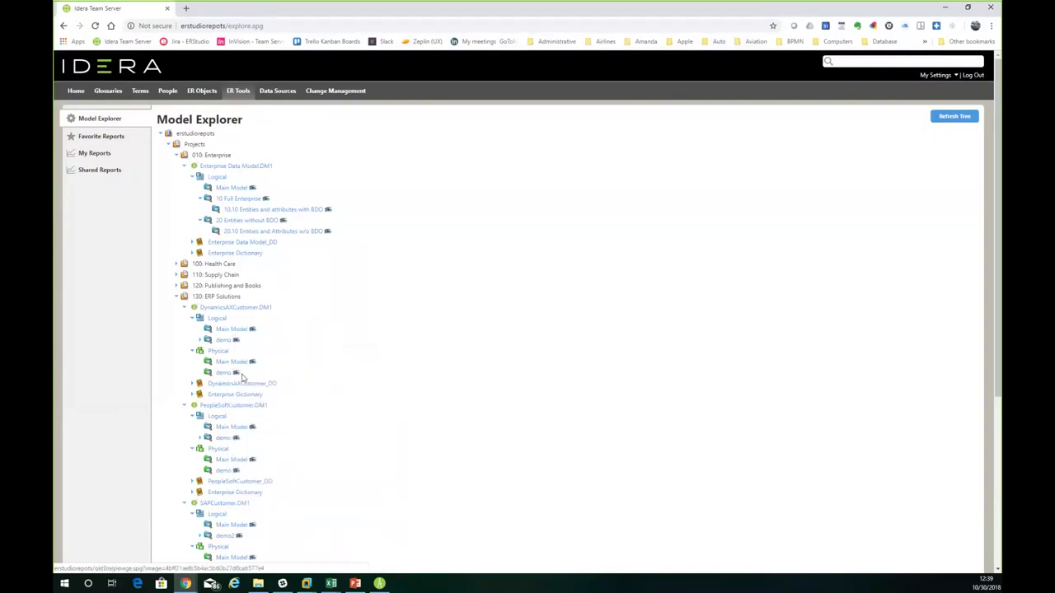
click(242, 376)
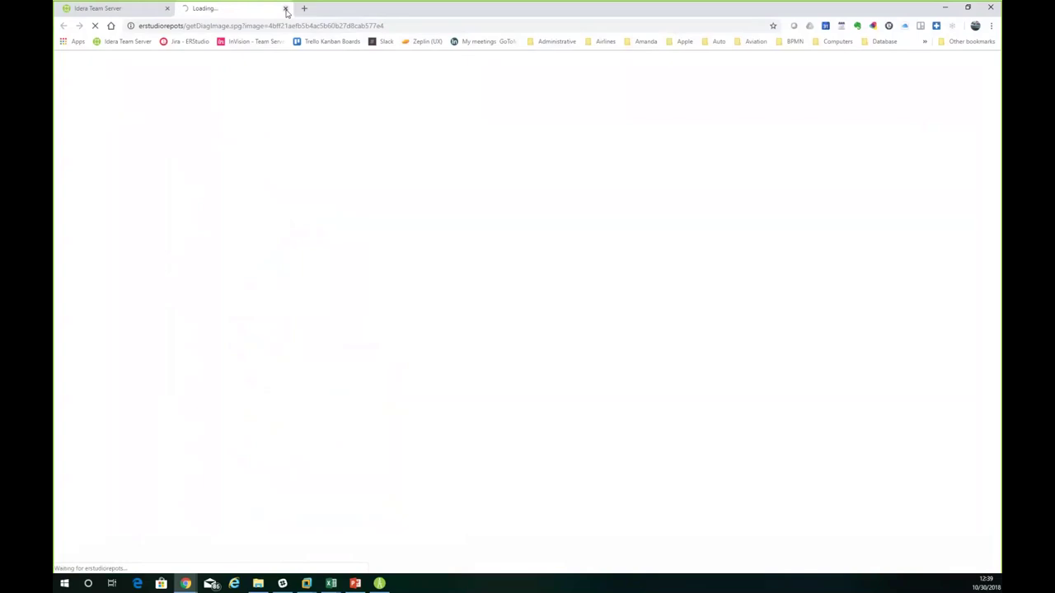
click(129, 11)
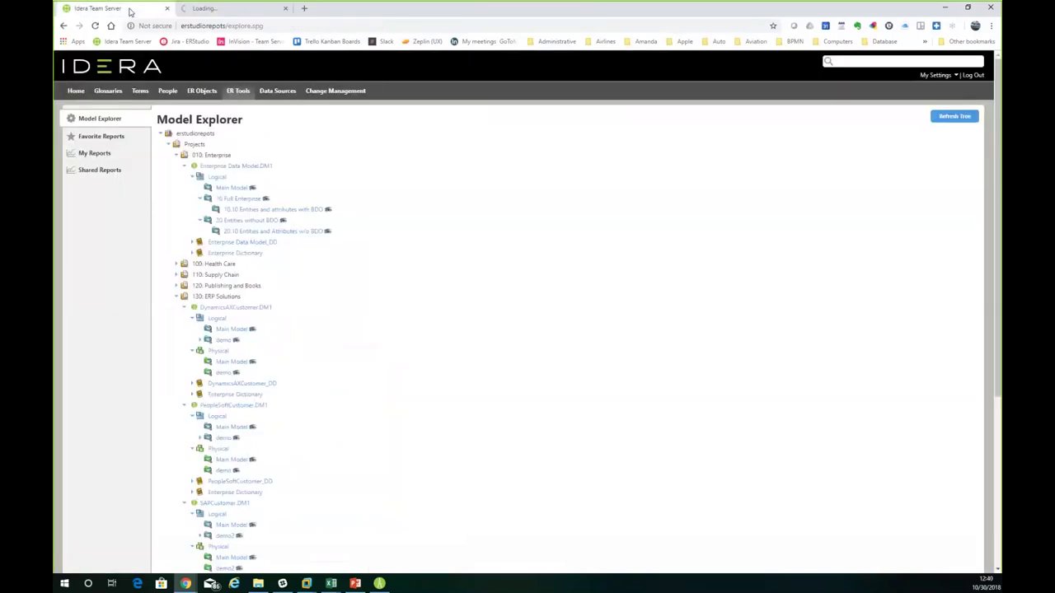
click(216, 12)
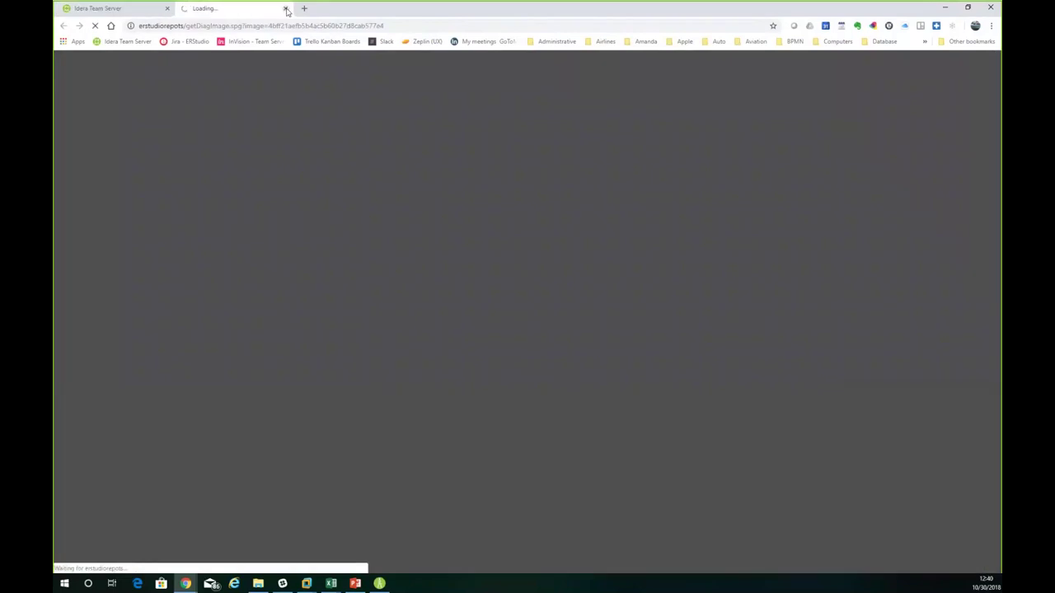
click(285, 9)
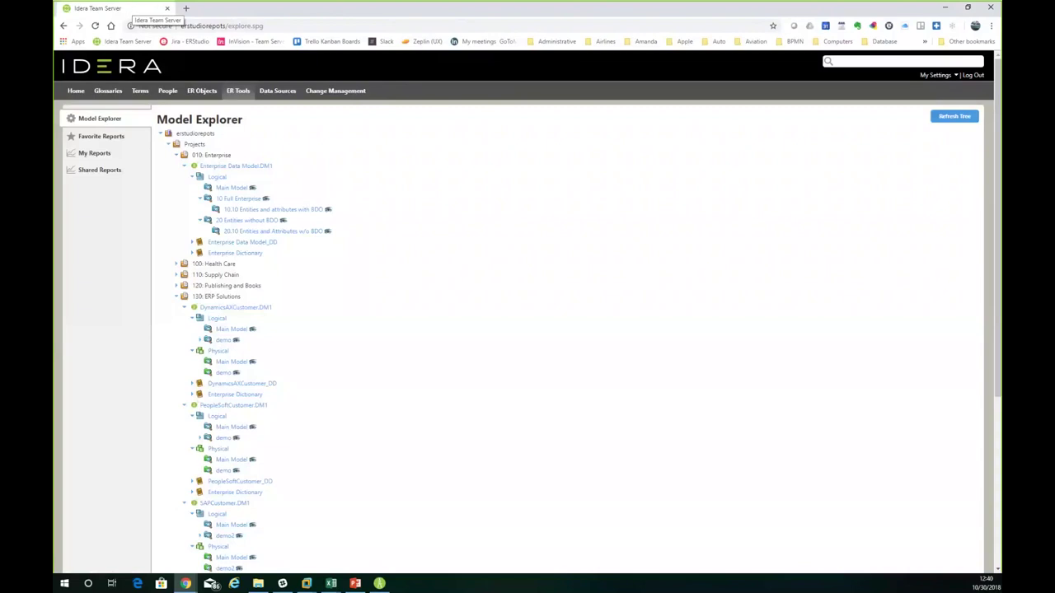
View the glossaries, search the terms for "cust", and open the Customer term classified under Business Terms.
click(105, 93)
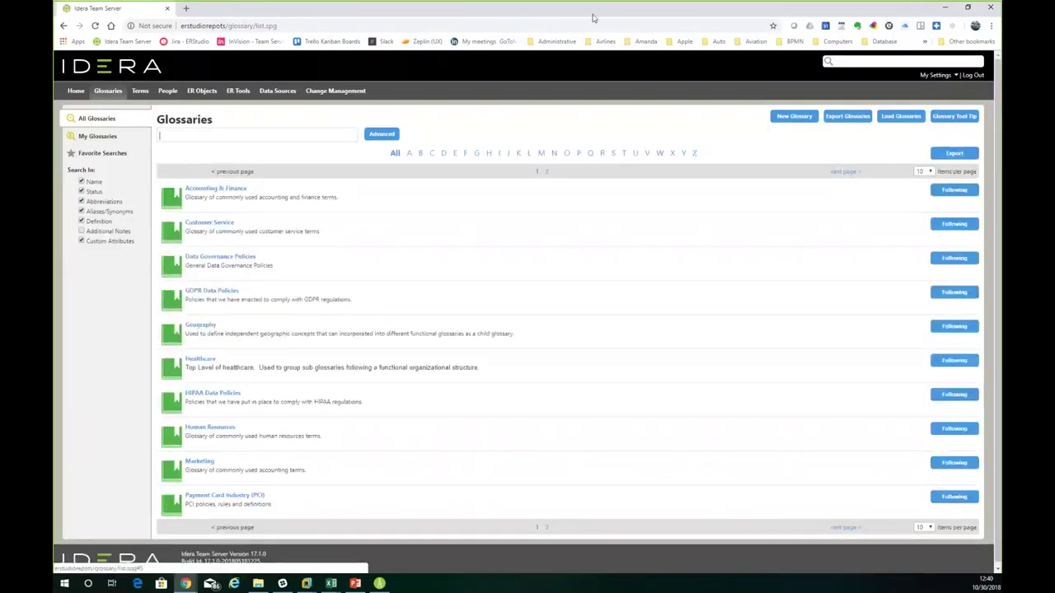
click(141, 93)
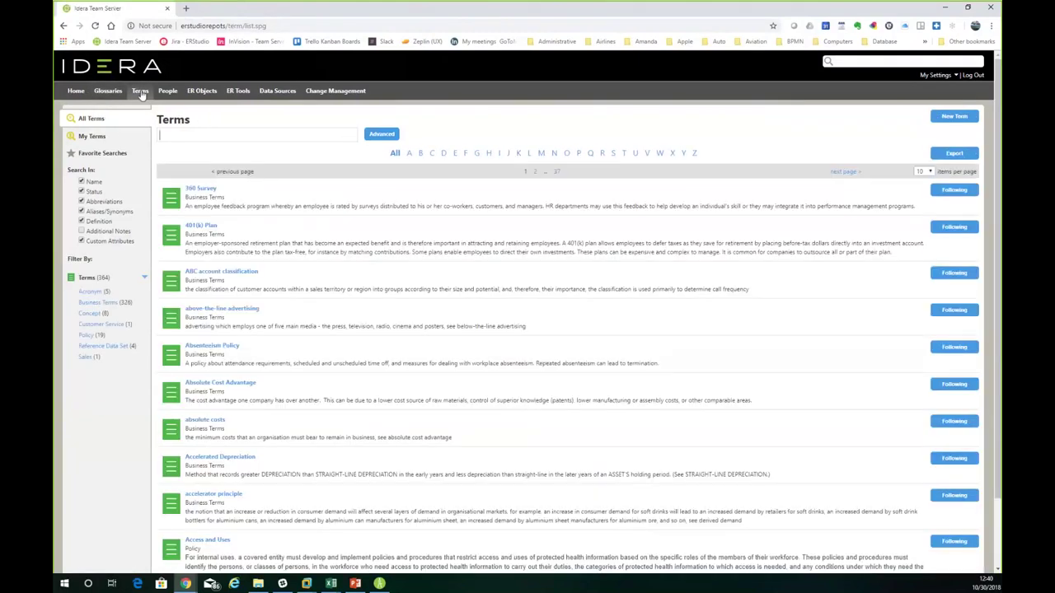
text(cust)
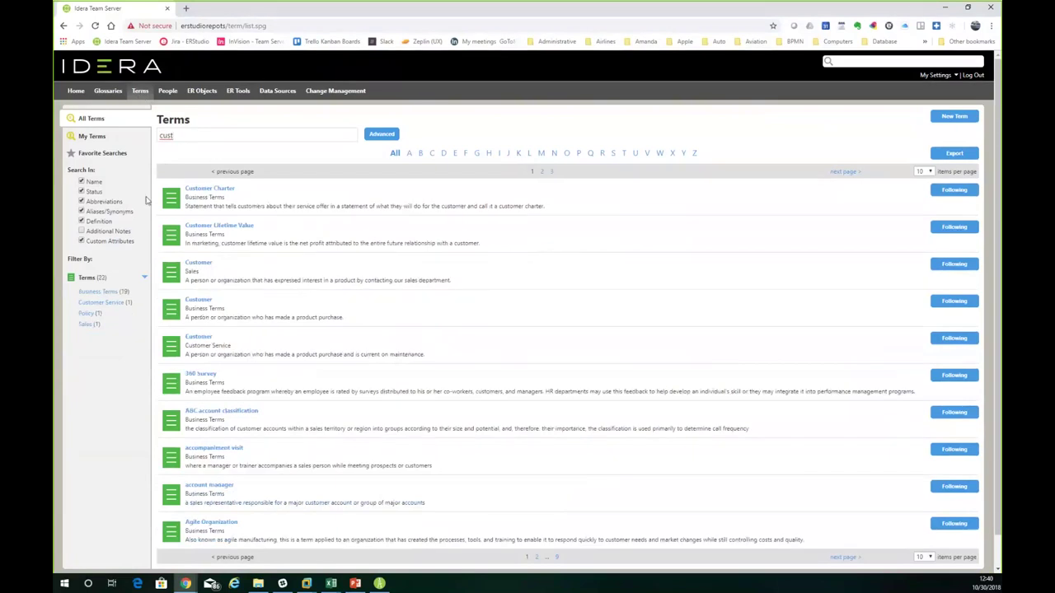
click(199, 300)
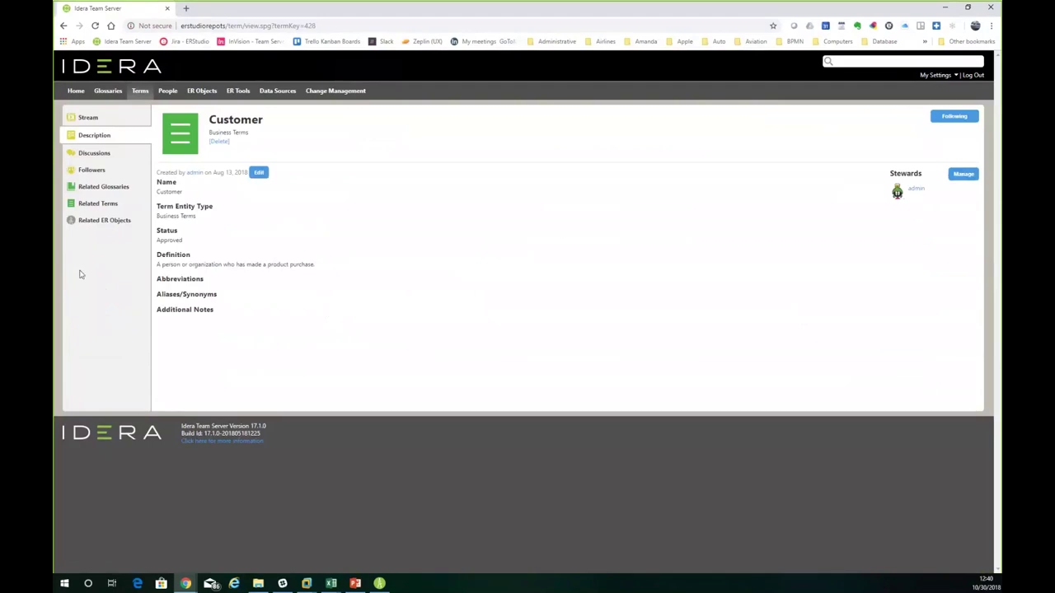
Examine the ER objects related to the Customer term, listing 50 items per page.
click(97, 220)
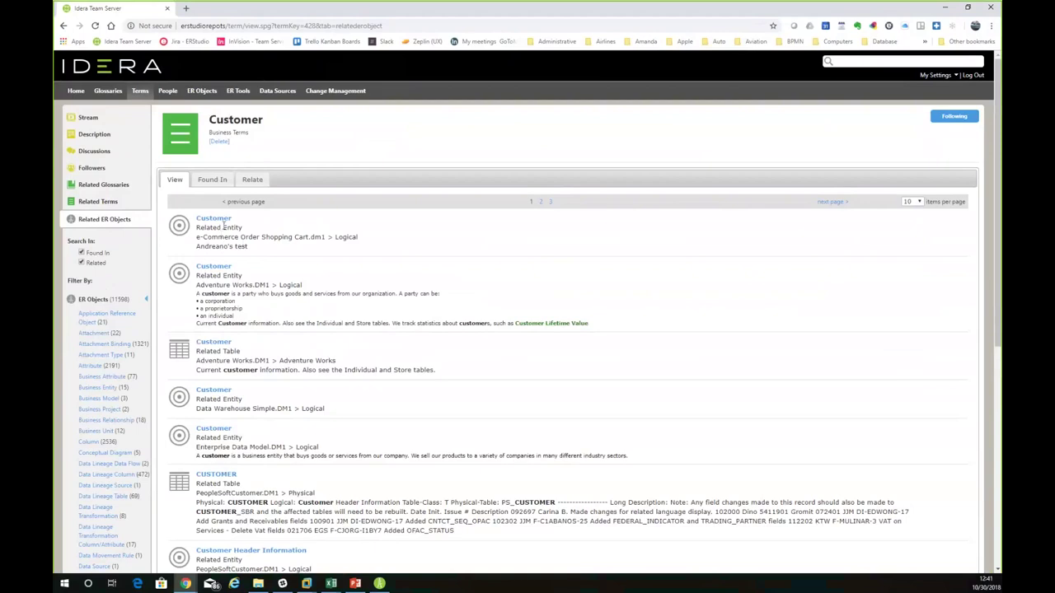
scroll(223, 227, down, 2)
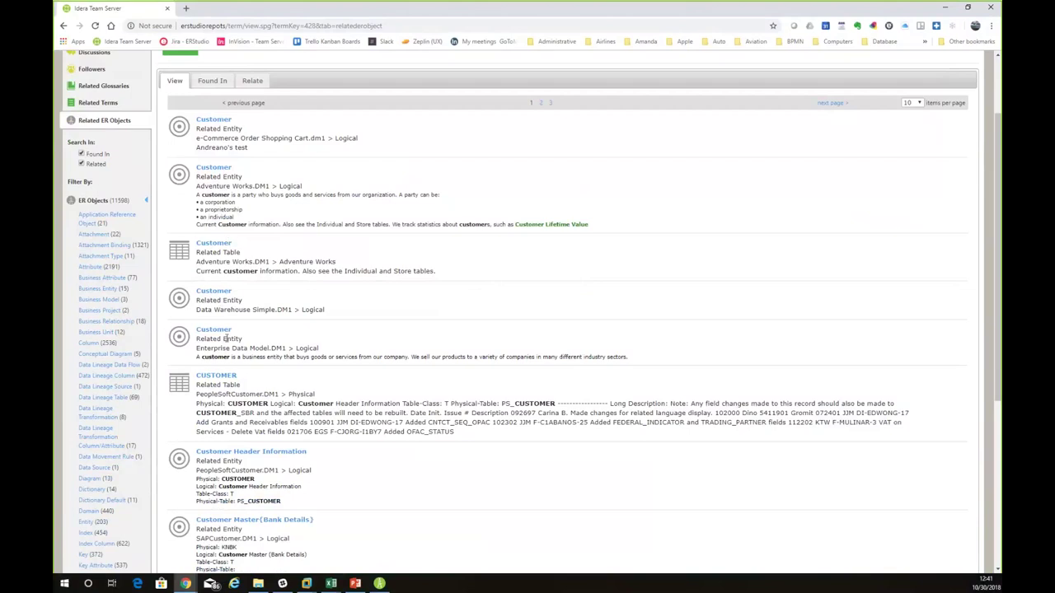
scroll(215, 334, down, 2)
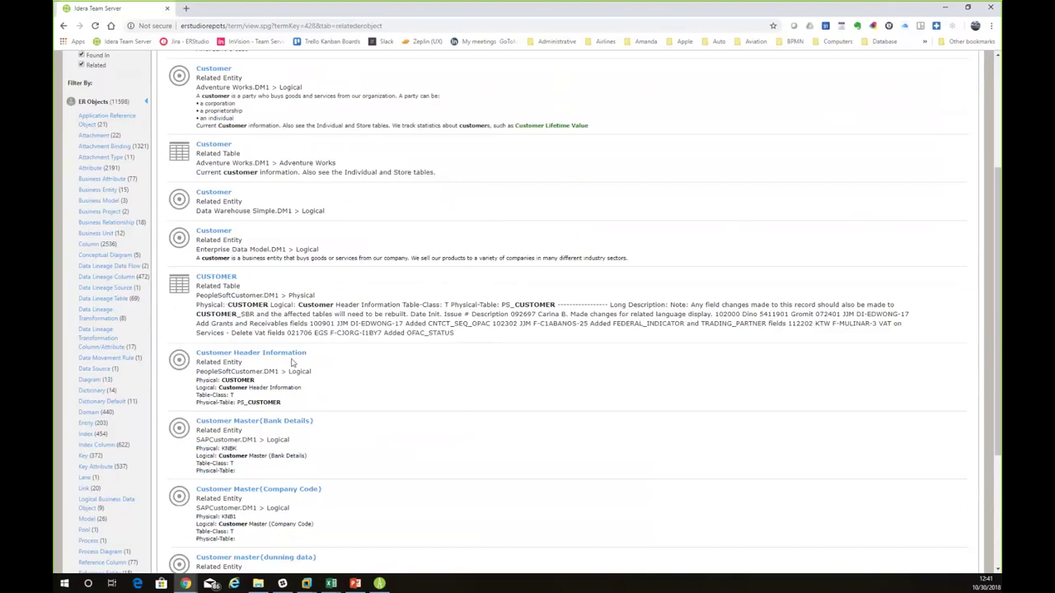
scroll(291, 362, down, 3)
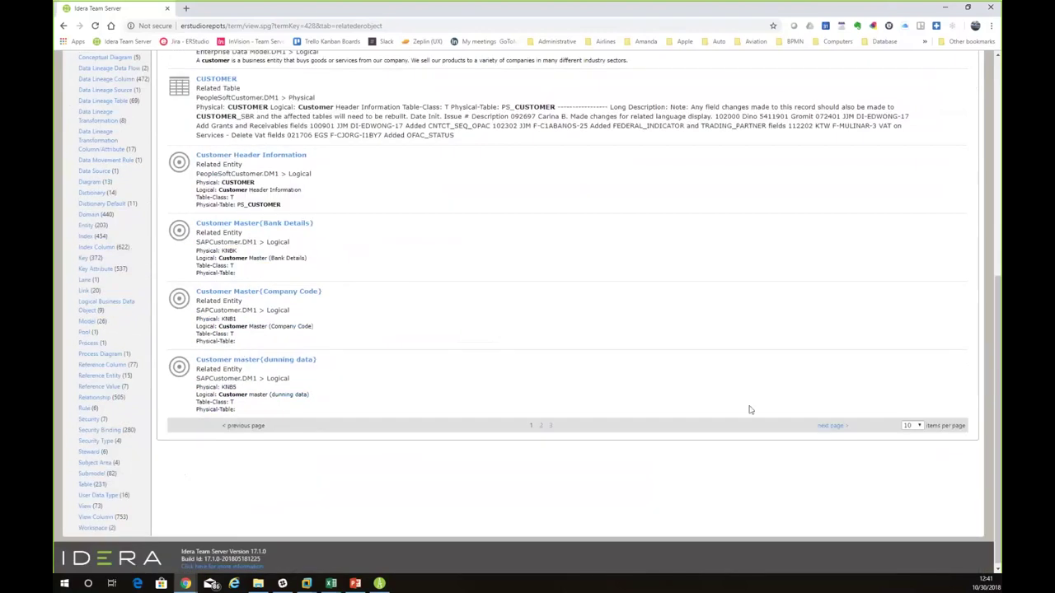
click(916, 426)
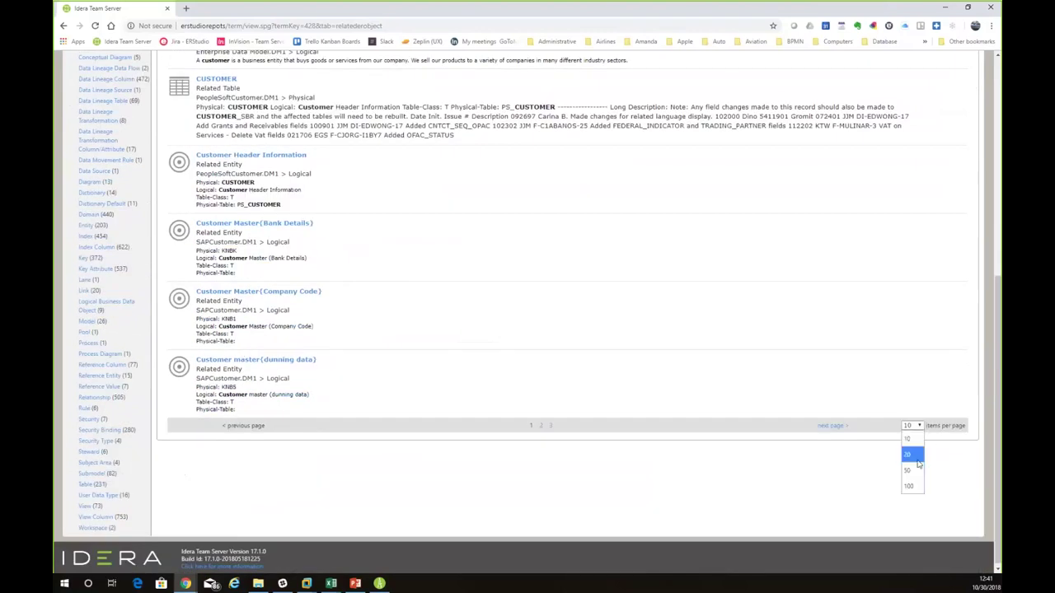
click(908, 470)
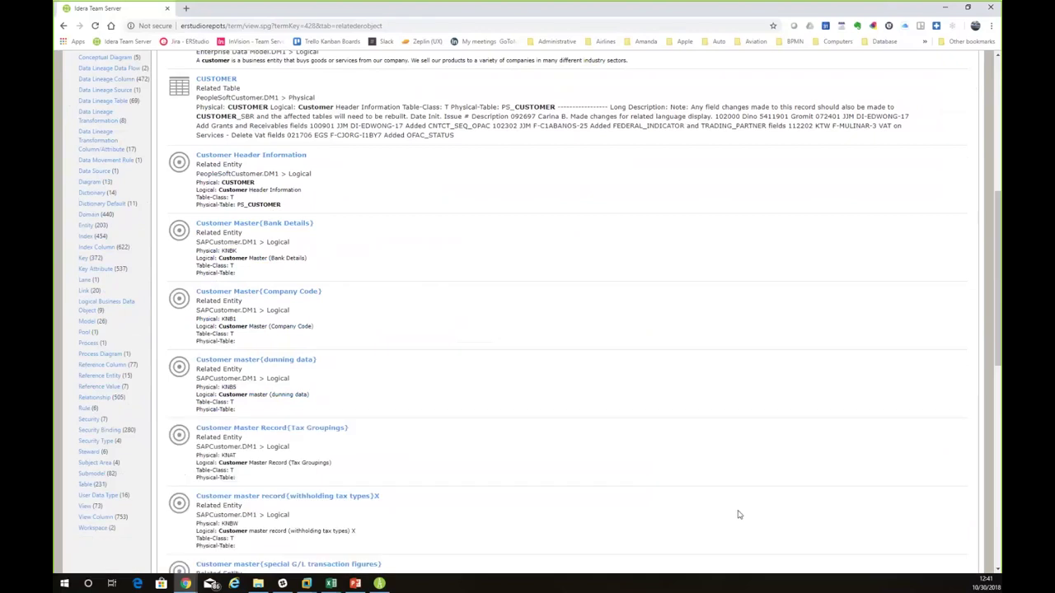
scroll(554, 393, down, 2)
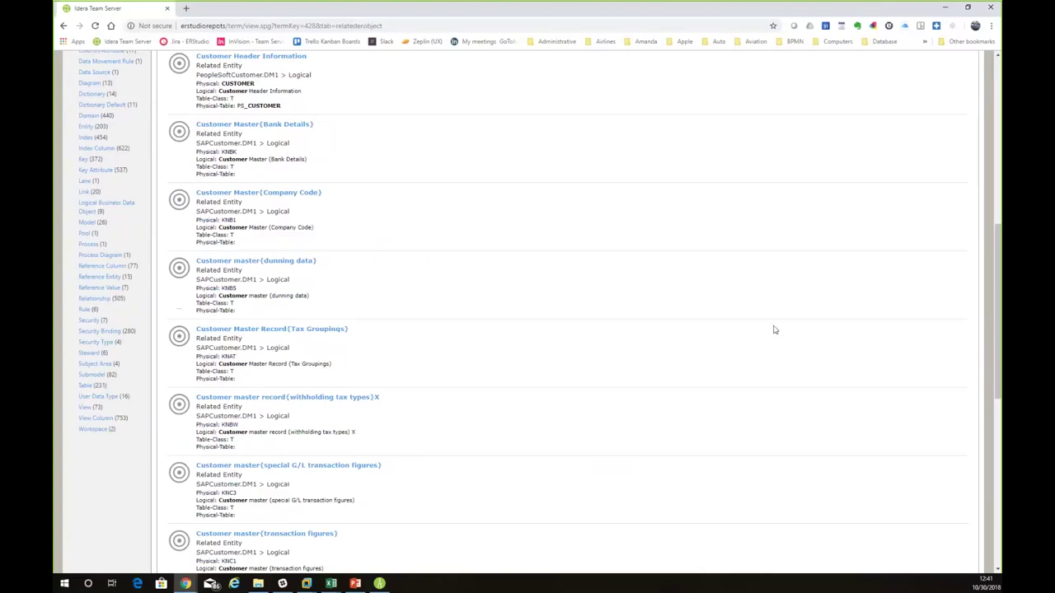
scroll(705, 307, down, 1)
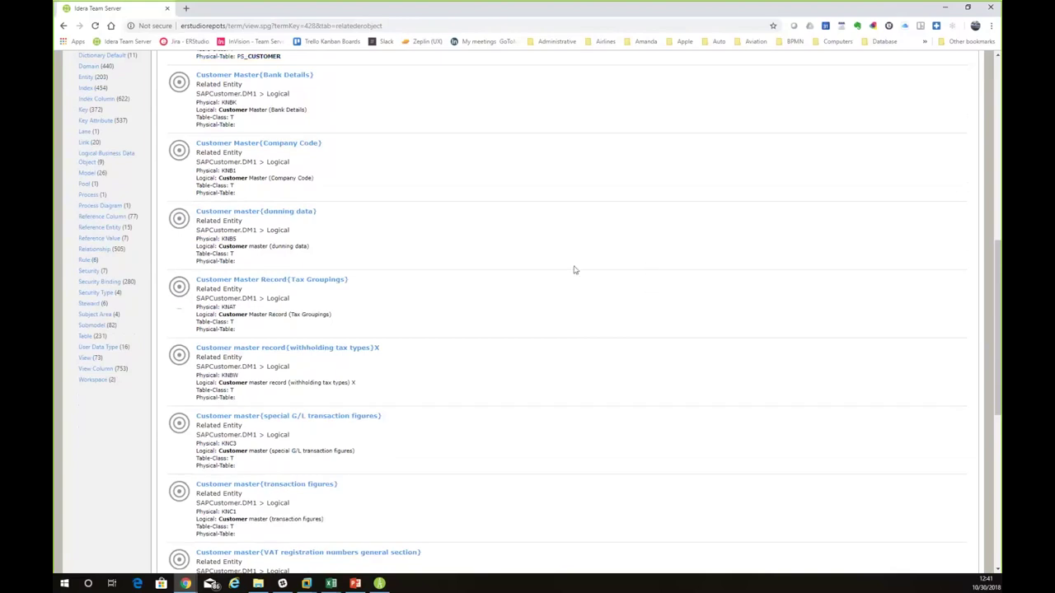
scroll(586, 270, up, 3)
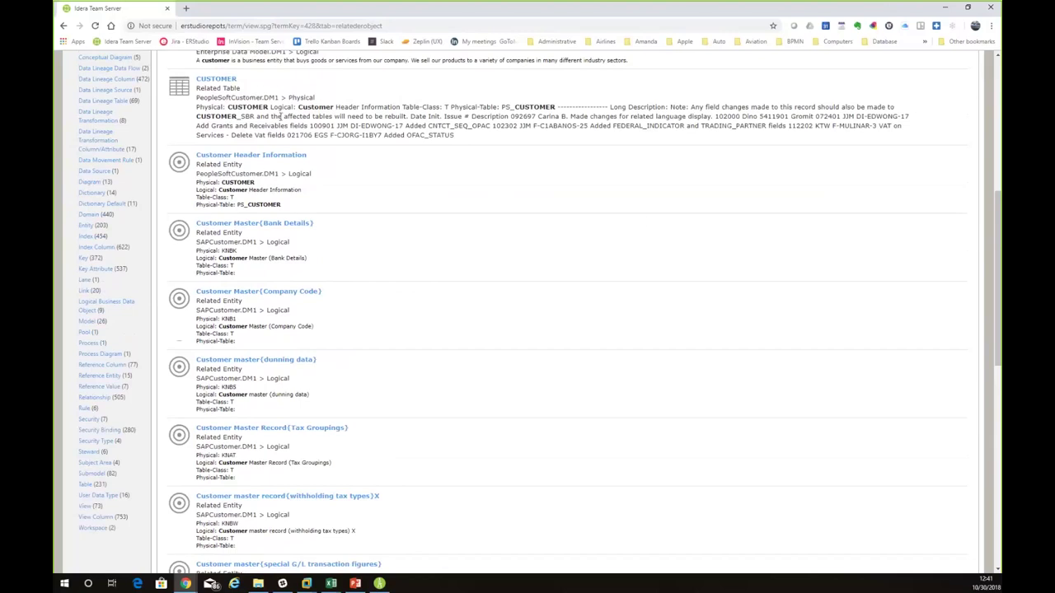
scroll(379, 223, up, 5)
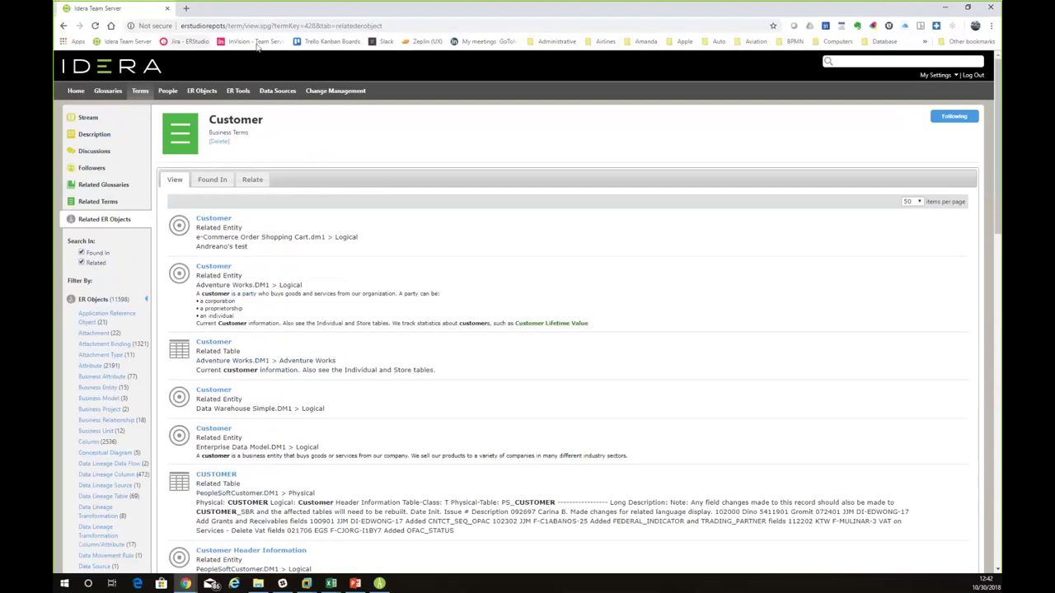
Open the logical Main Model diagram of Enterprise Data Model.DM1 from the Model Explorer, and open its Customer entity's page.
click(238, 92)
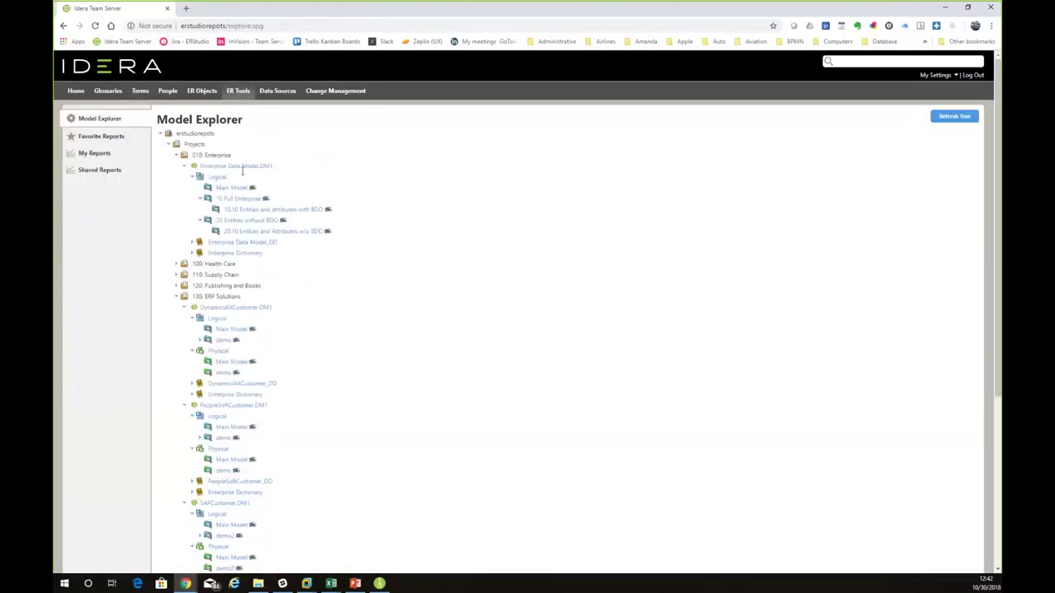
mouse_move(249, 203)
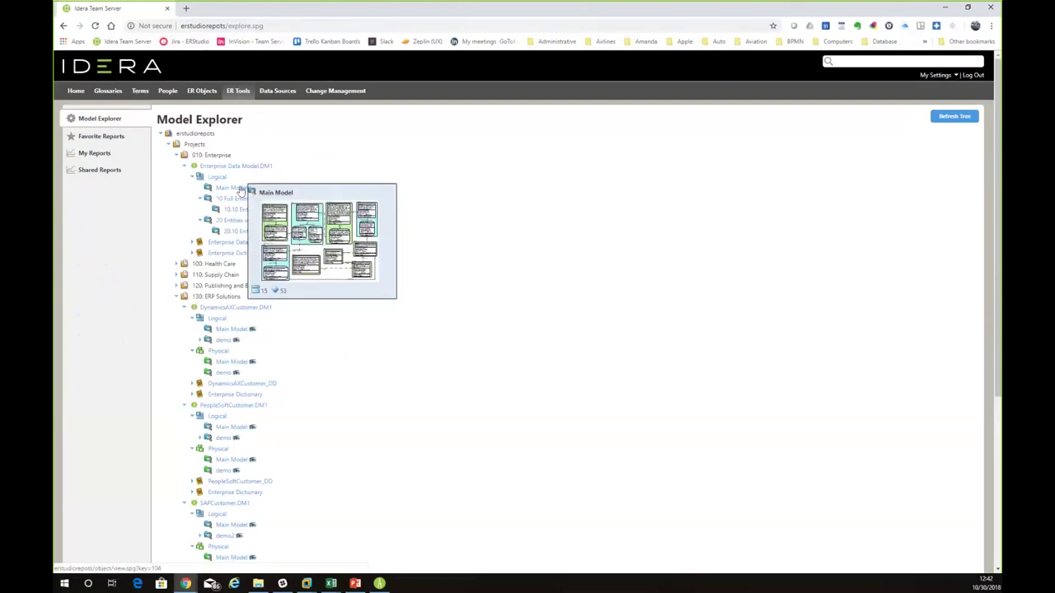
click(249, 191)
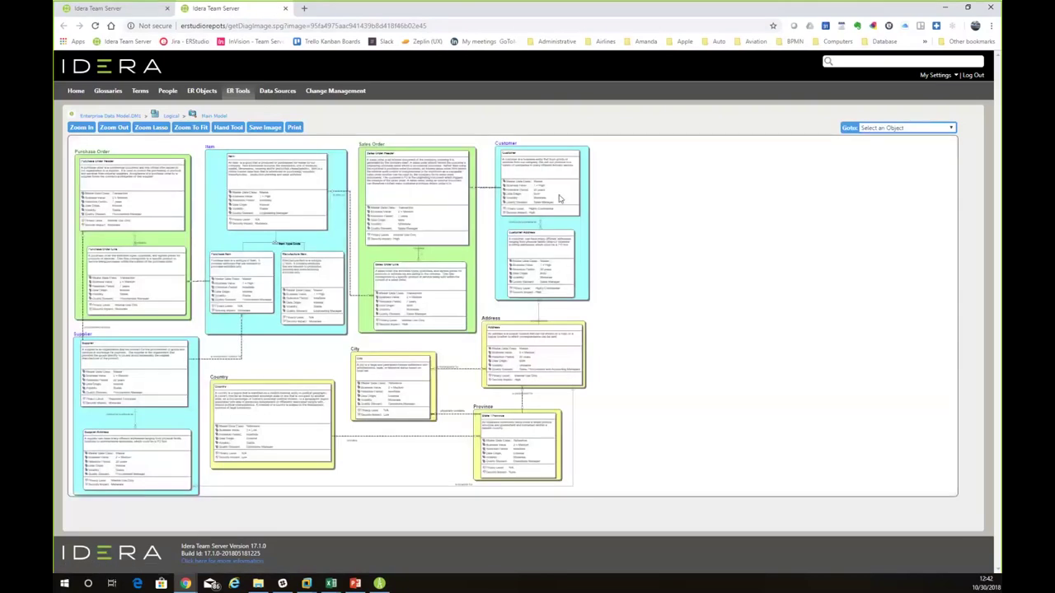
click(559, 198)
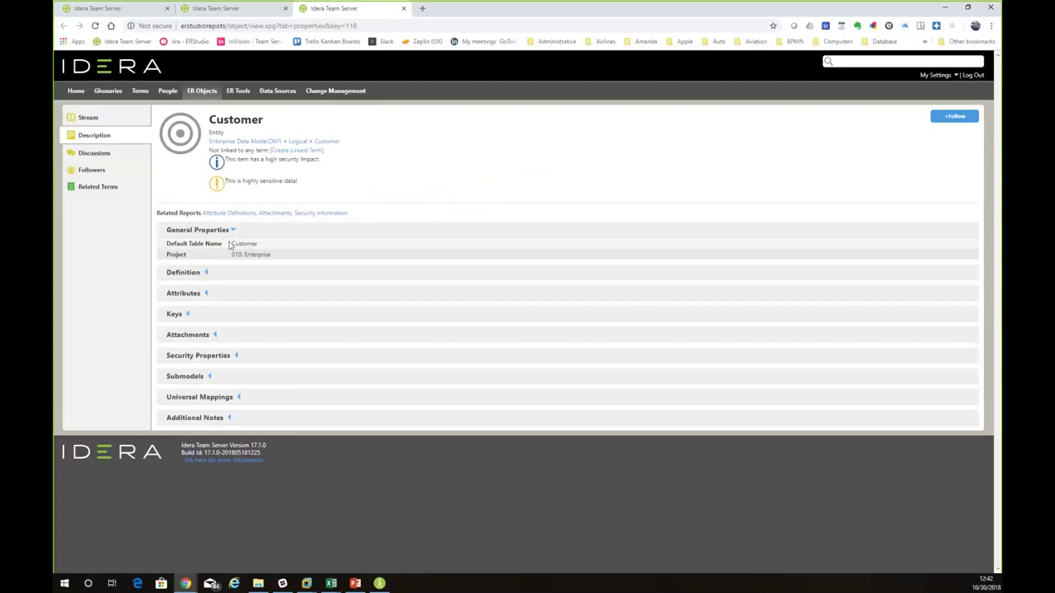
Expand the Customer entity's Definition, Attributes, Attachments and Security Properties sections and review their metadata.
click(205, 273)
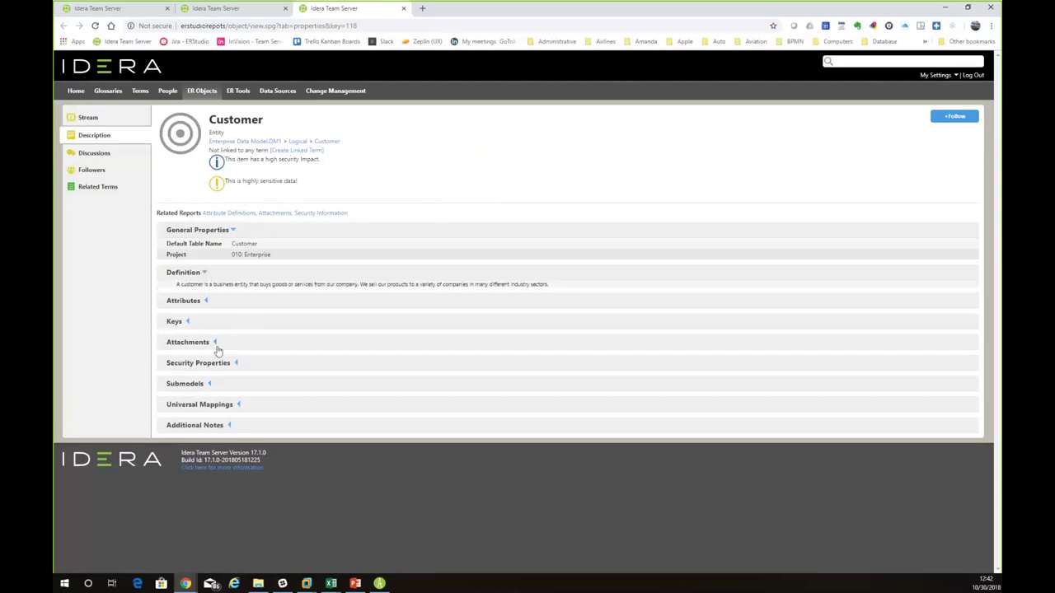
click(206, 301)
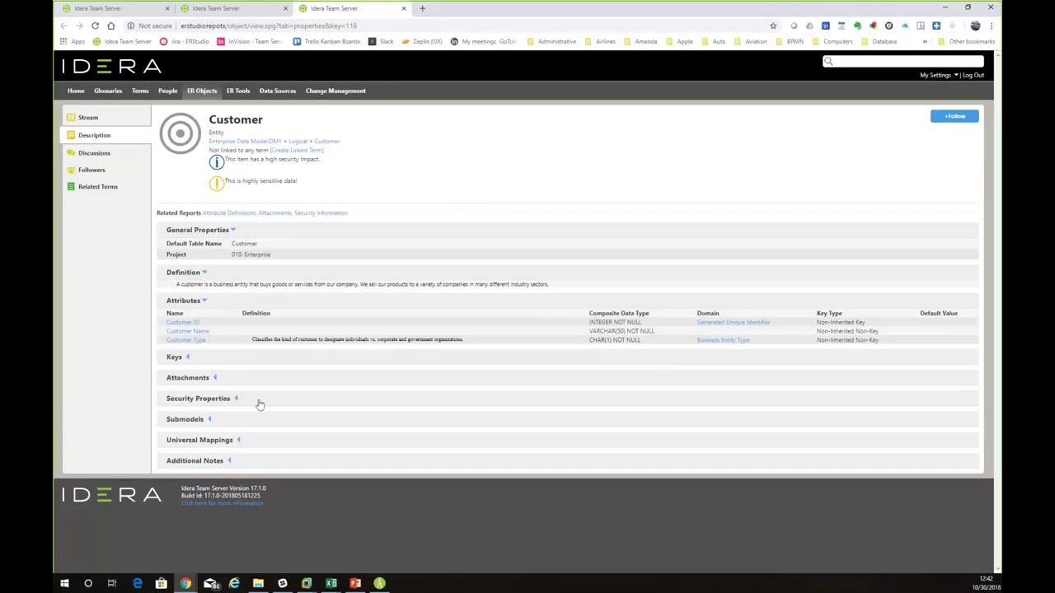
click(214, 379)
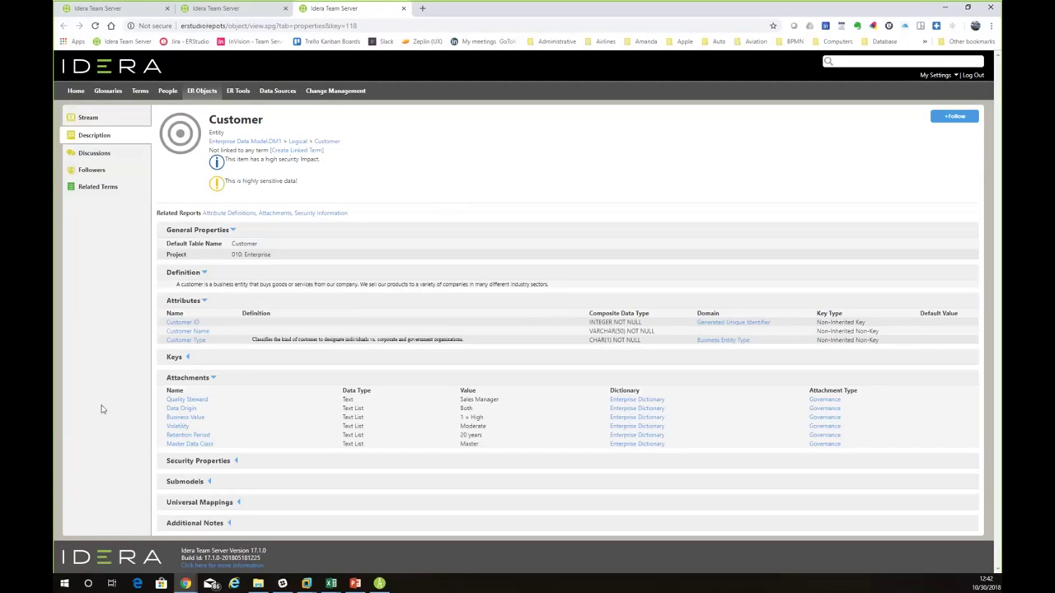
click(234, 462)
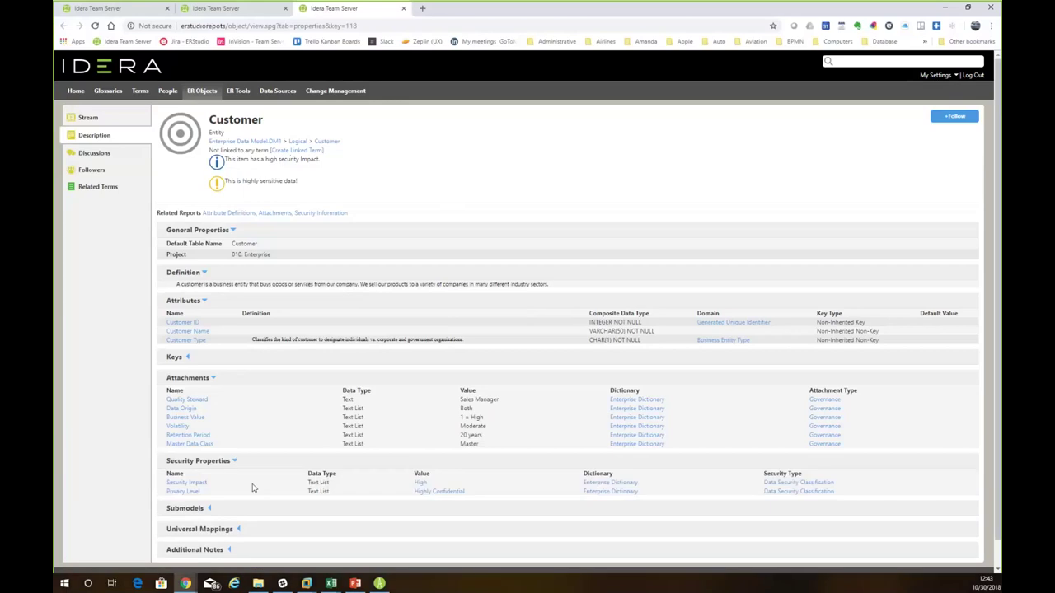
Expand the Customer entity's Universal Mappings and review the full list of mapped entities and tables.
scroll(253, 488, down, 1)
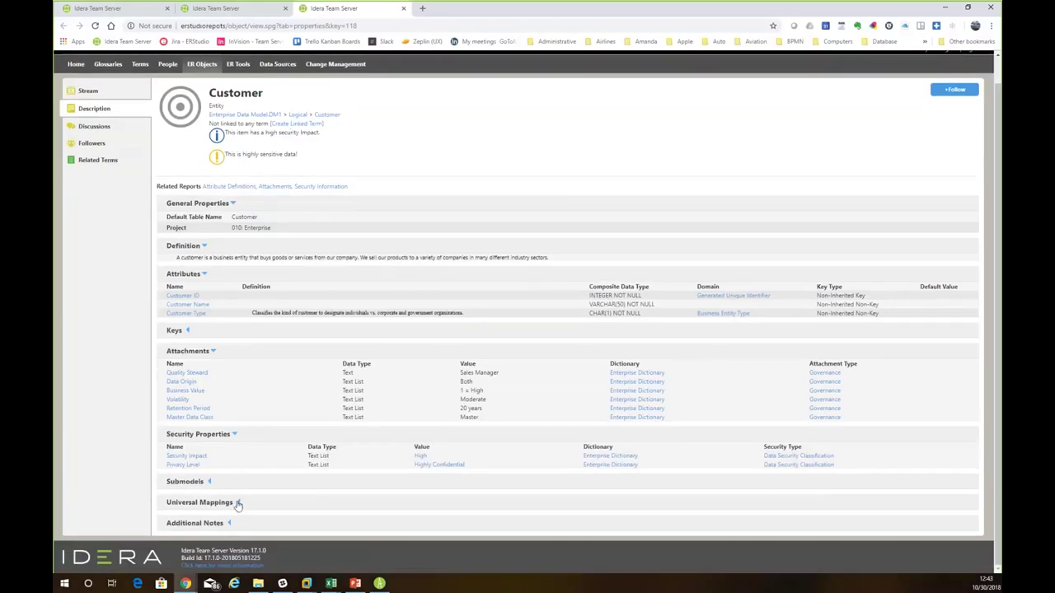
click(238, 503)
scroll(261, 482, down, 3)
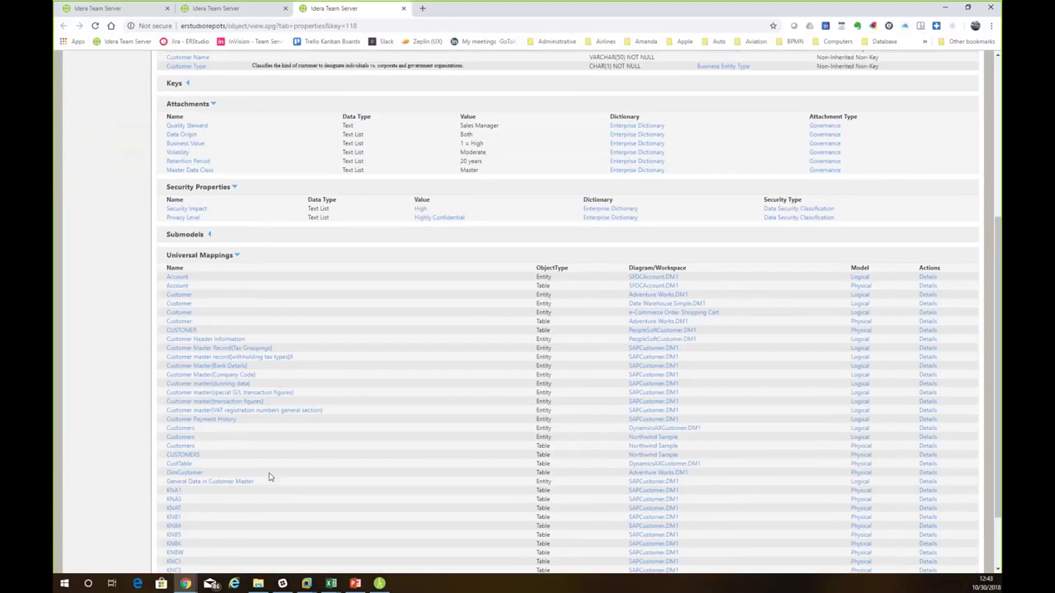
scroll(268, 476, down, 1)
scroll(345, 396, down, 1)
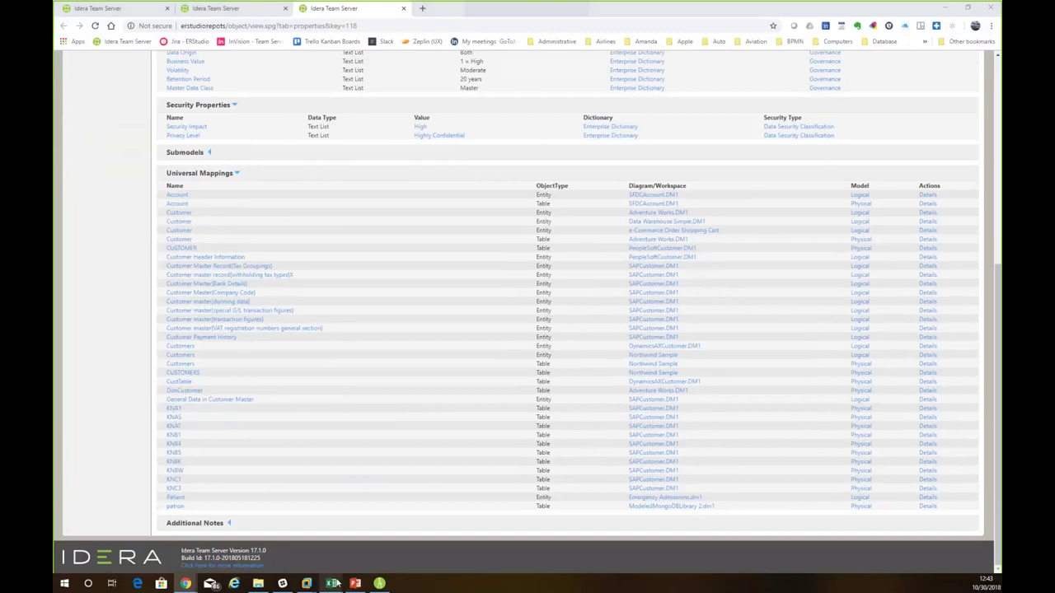
Switch to Universal mappings.xlsx in Excel, examine the Universal Mapping Matrix across the target diagrams, and minimize the workbook.
mouse_move(335, 583)
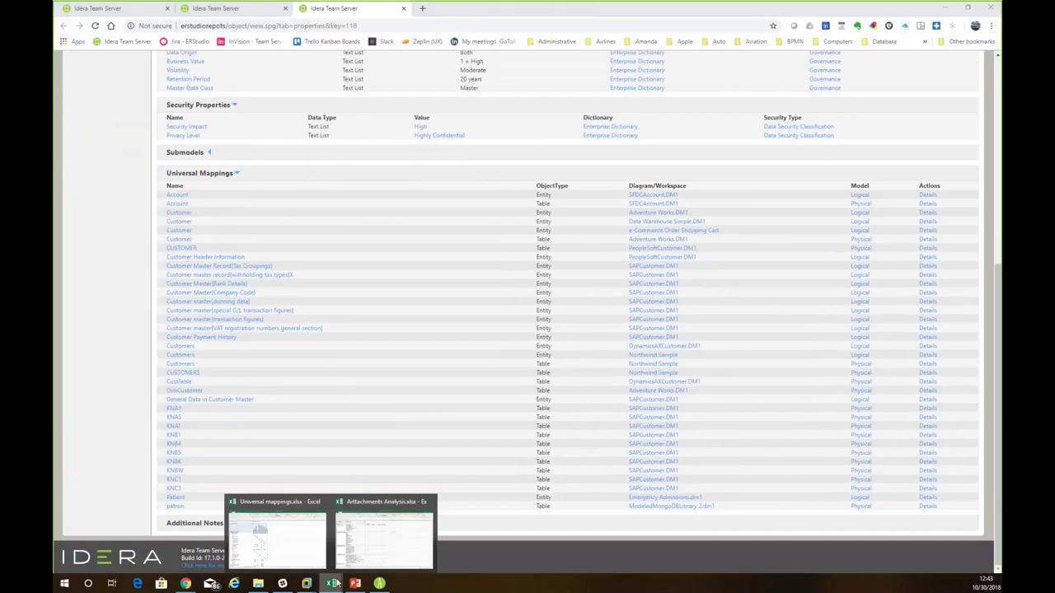
click(299, 544)
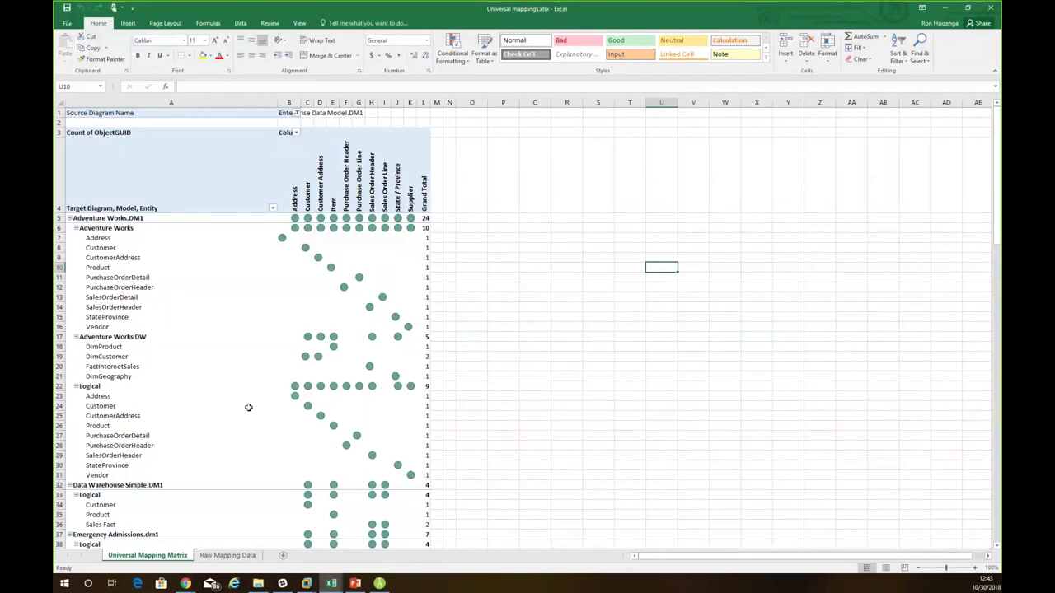
scroll(268, 316, down, 1)
scroll(268, 316, down, 3)
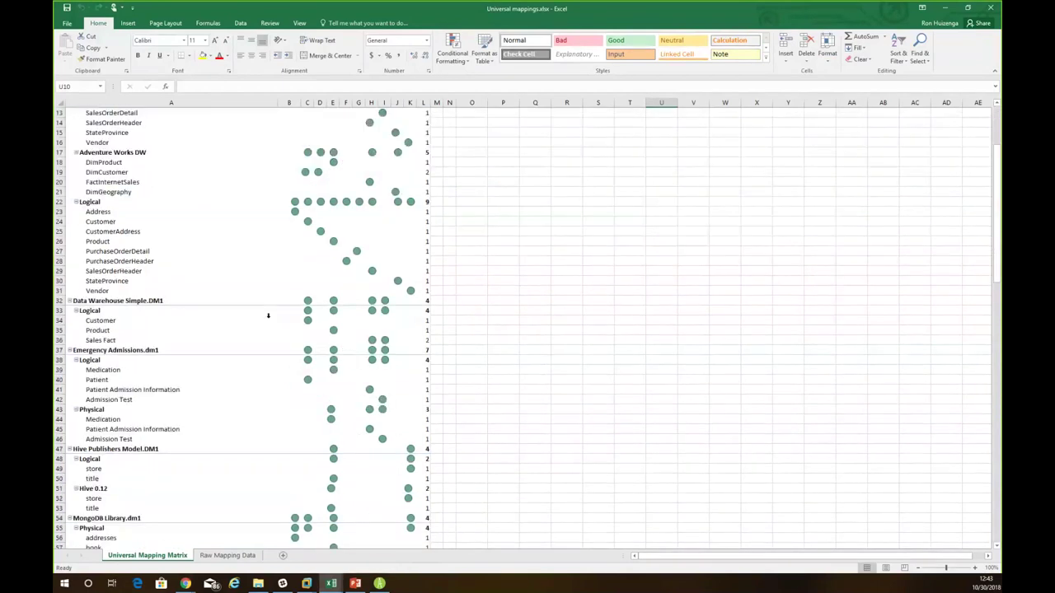
scroll(268, 315, down, 2)
scroll(268, 315, down, 2)
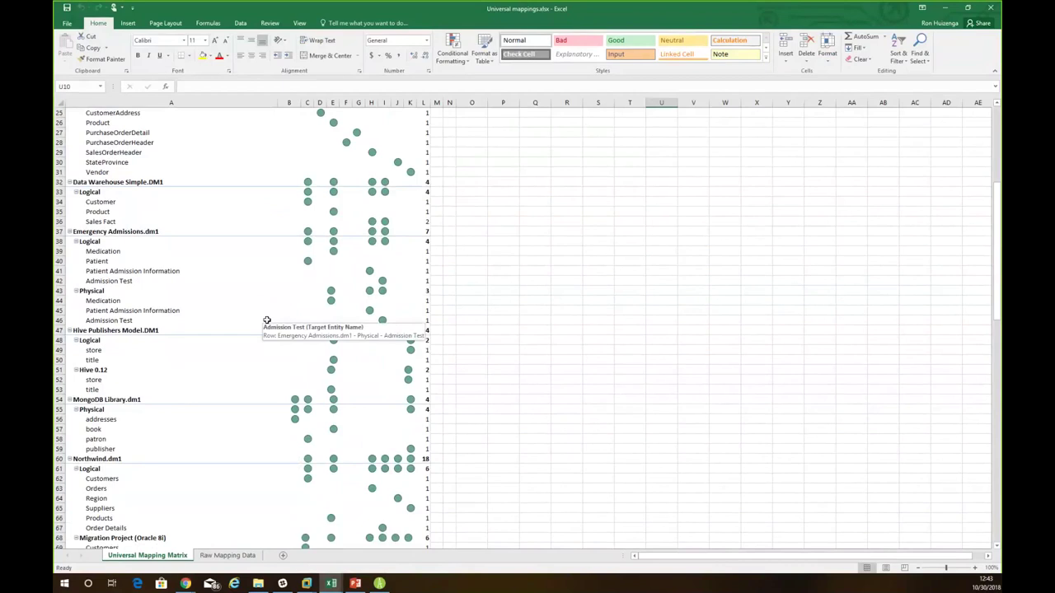
scroll(267, 321, down, 2)
scroll(267, 322, down, 3)
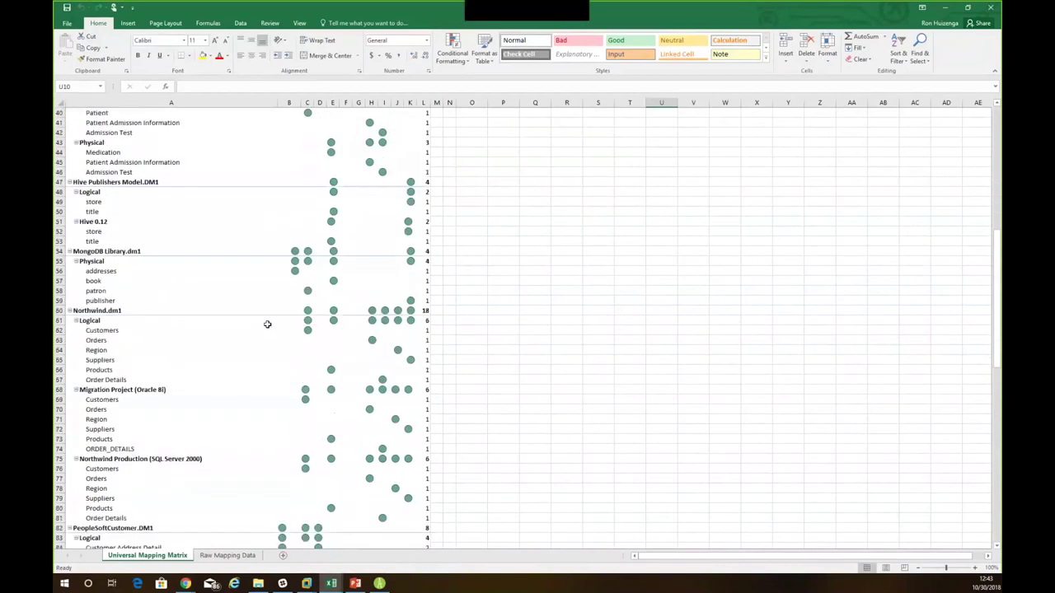
mouse_move(267, 324)
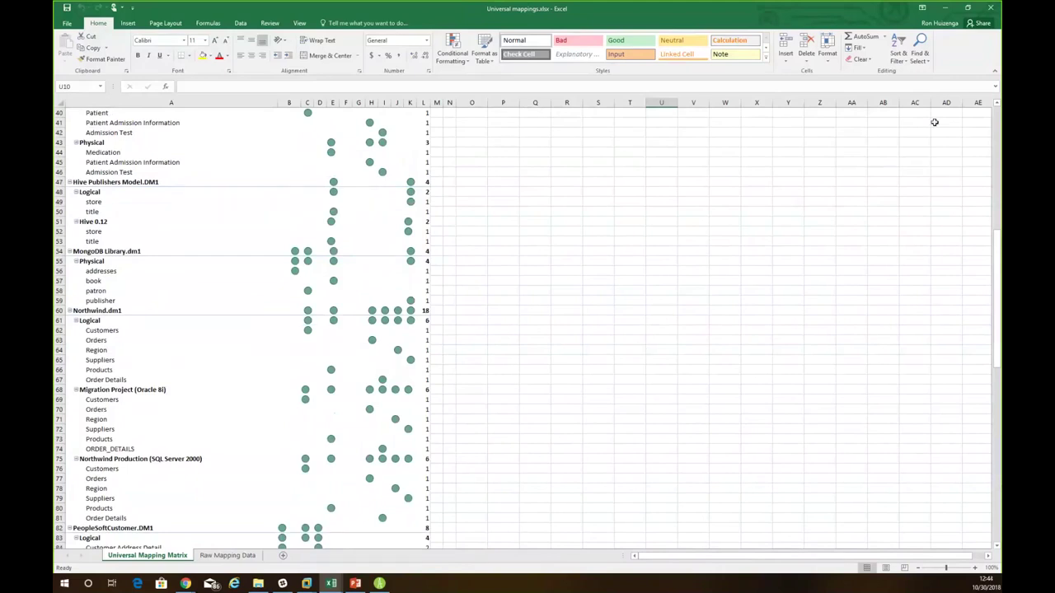
click(944, 8)
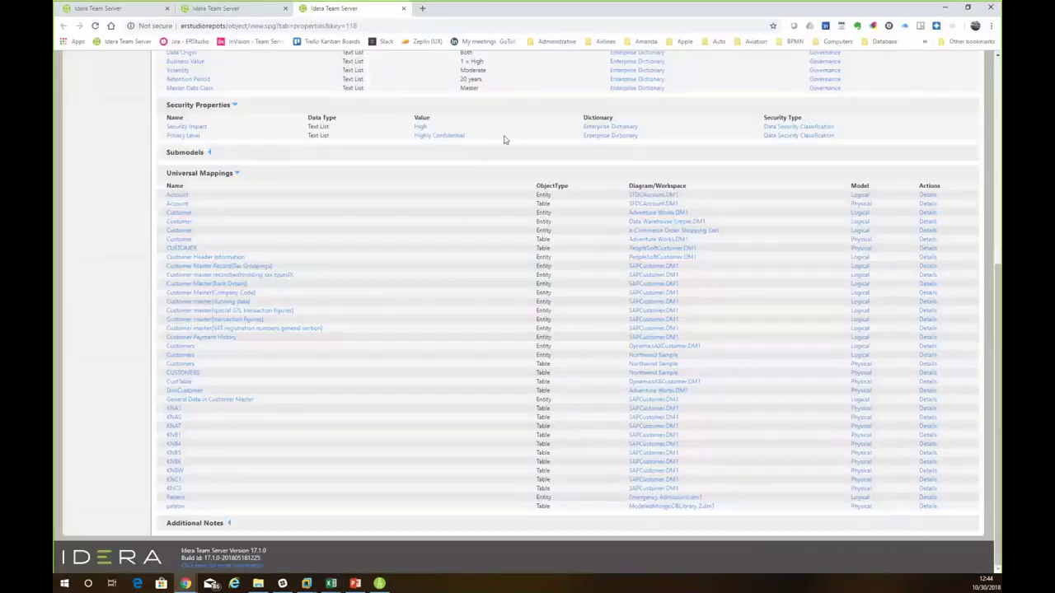
View the Customer entity's related terms, open the Right of access policy, and show its related glossaries.
scroll(504, 140, up, 5)
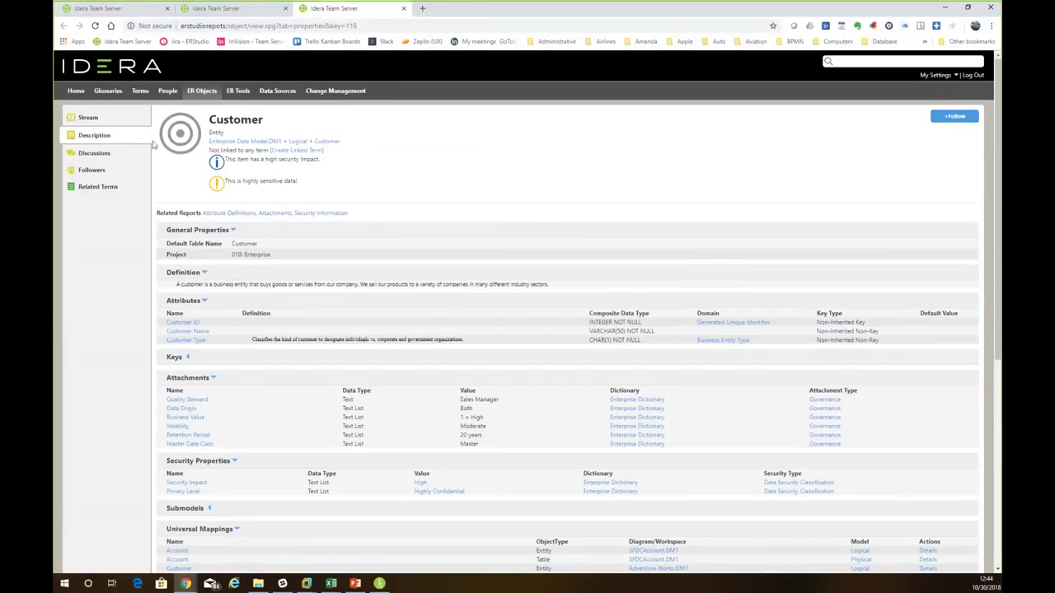
click(95, 187)
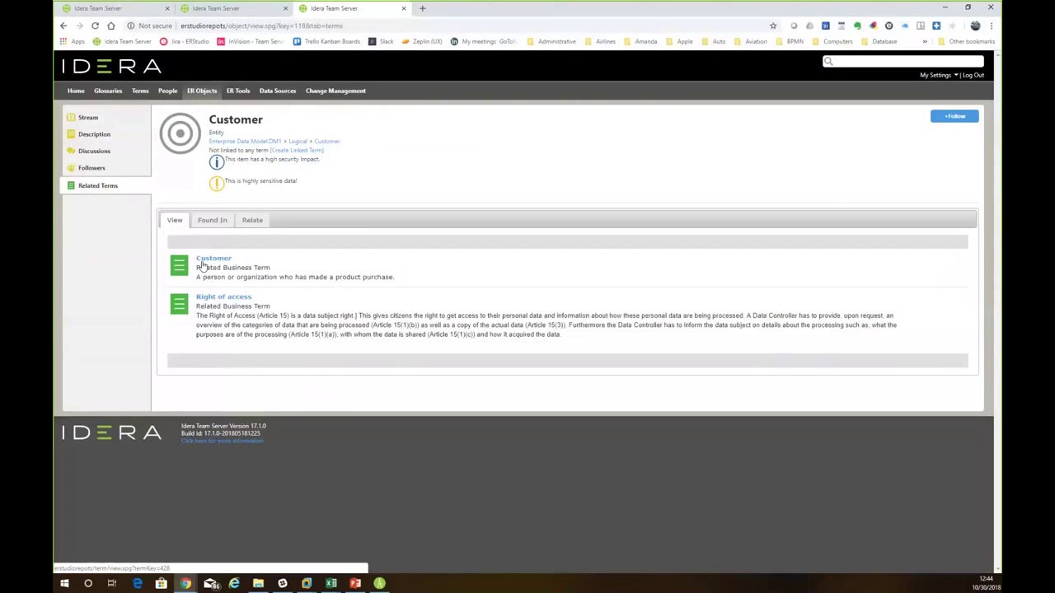
click(221, 301)
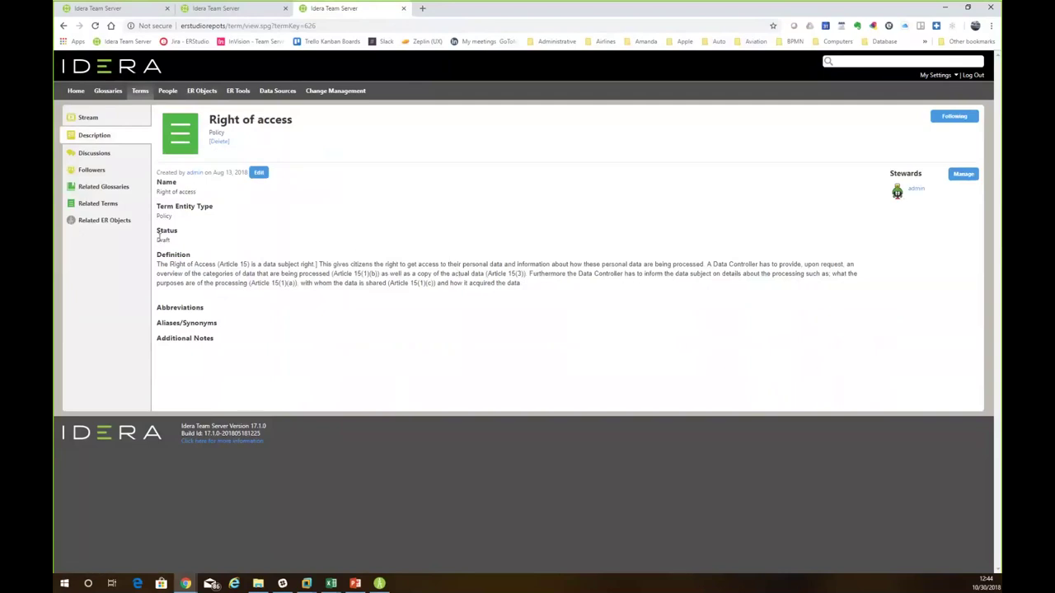
click(119, 189)
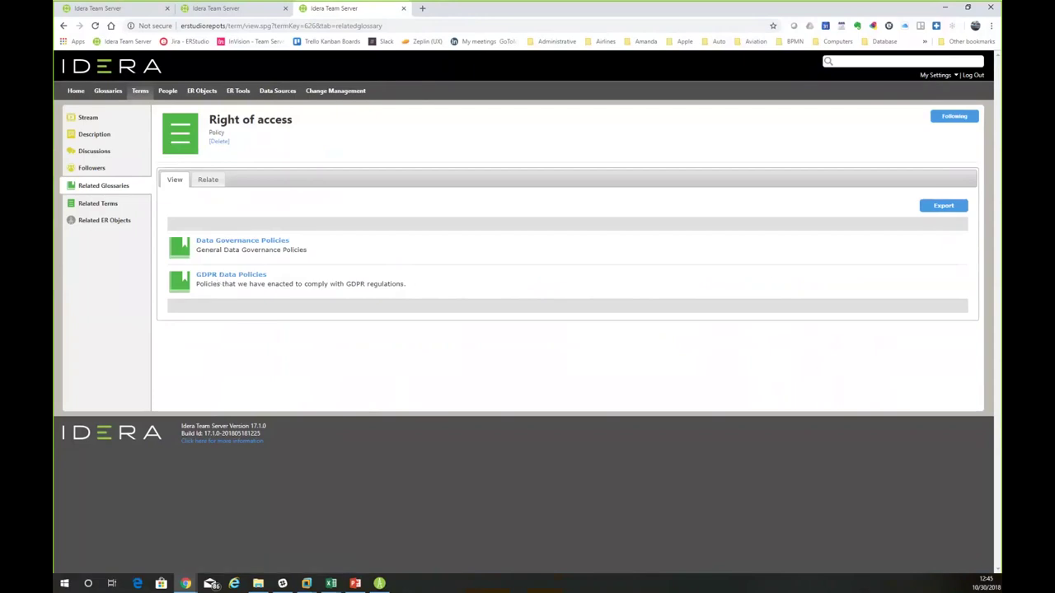
Switch to the PowerPoint slide show and advance from the Entity Instances slide to the closing "Thanks! Any questions?" slide.
key(alt+Tab)
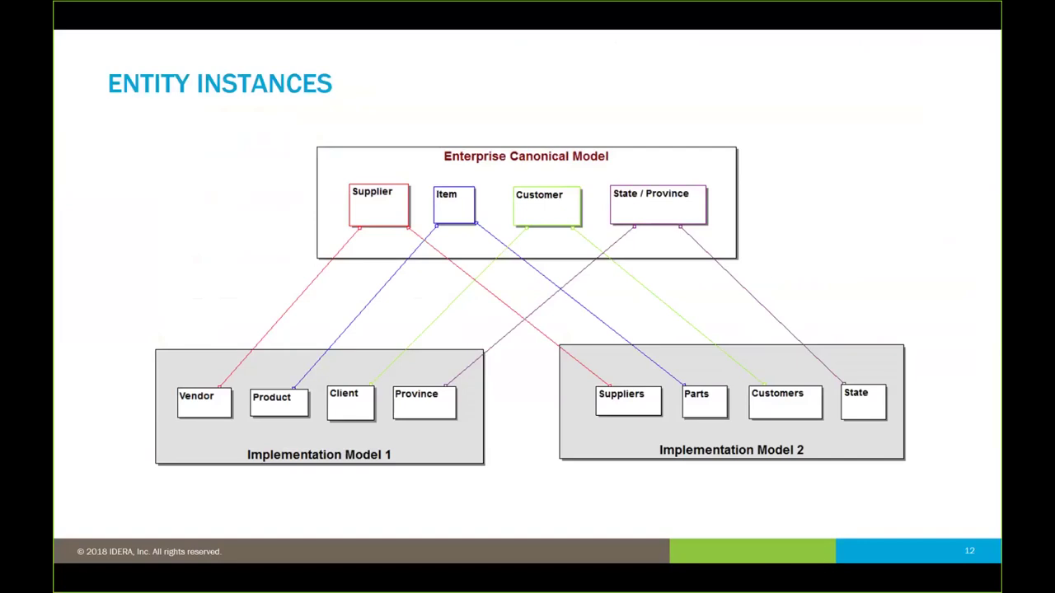
key(Right)
key(Right)
key(Right)
key(Right)
key(Right)
key(Right)
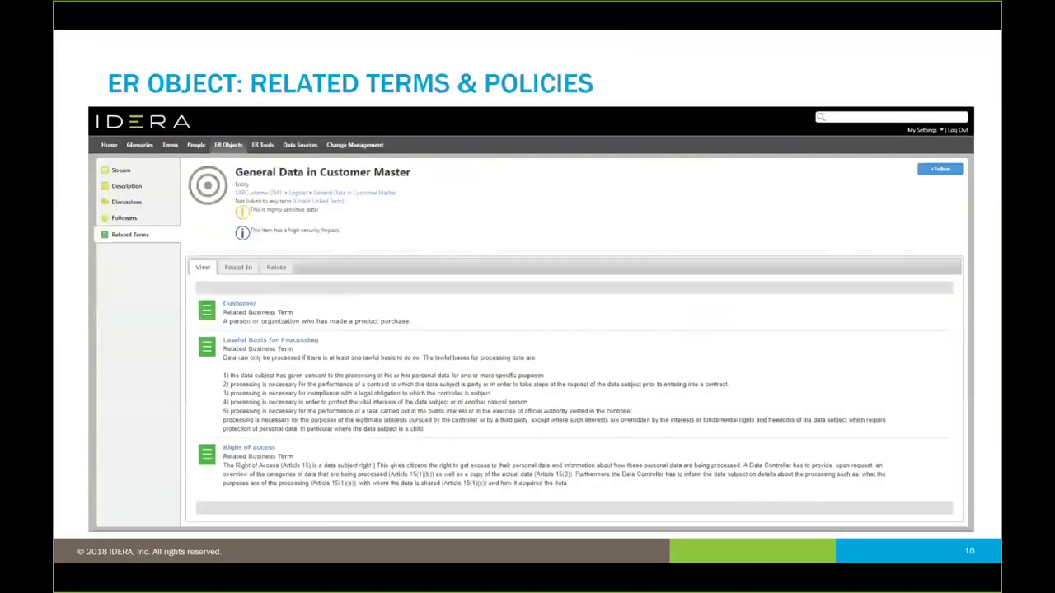
key(Right)
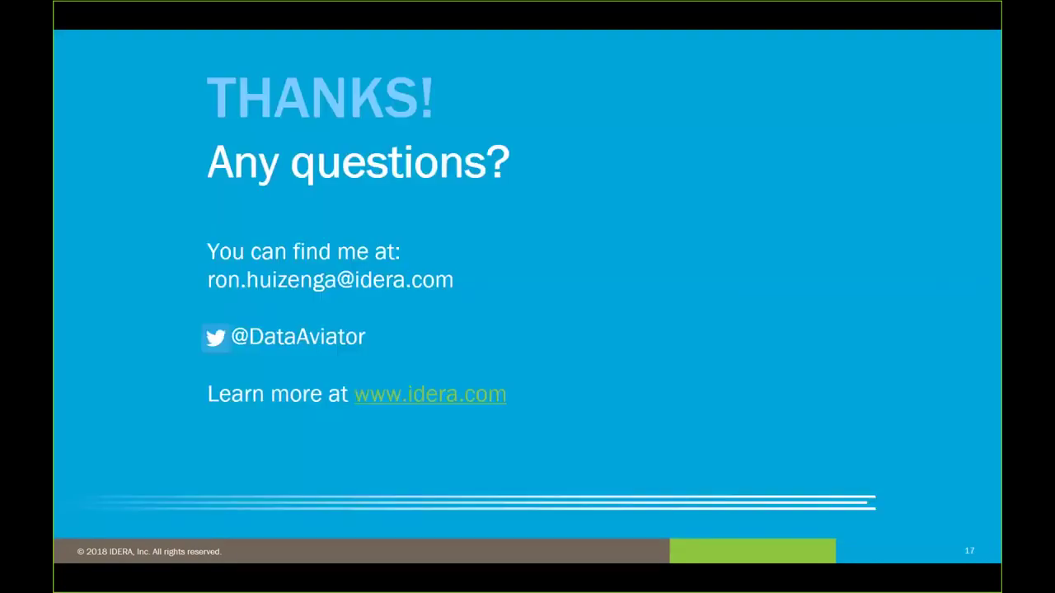